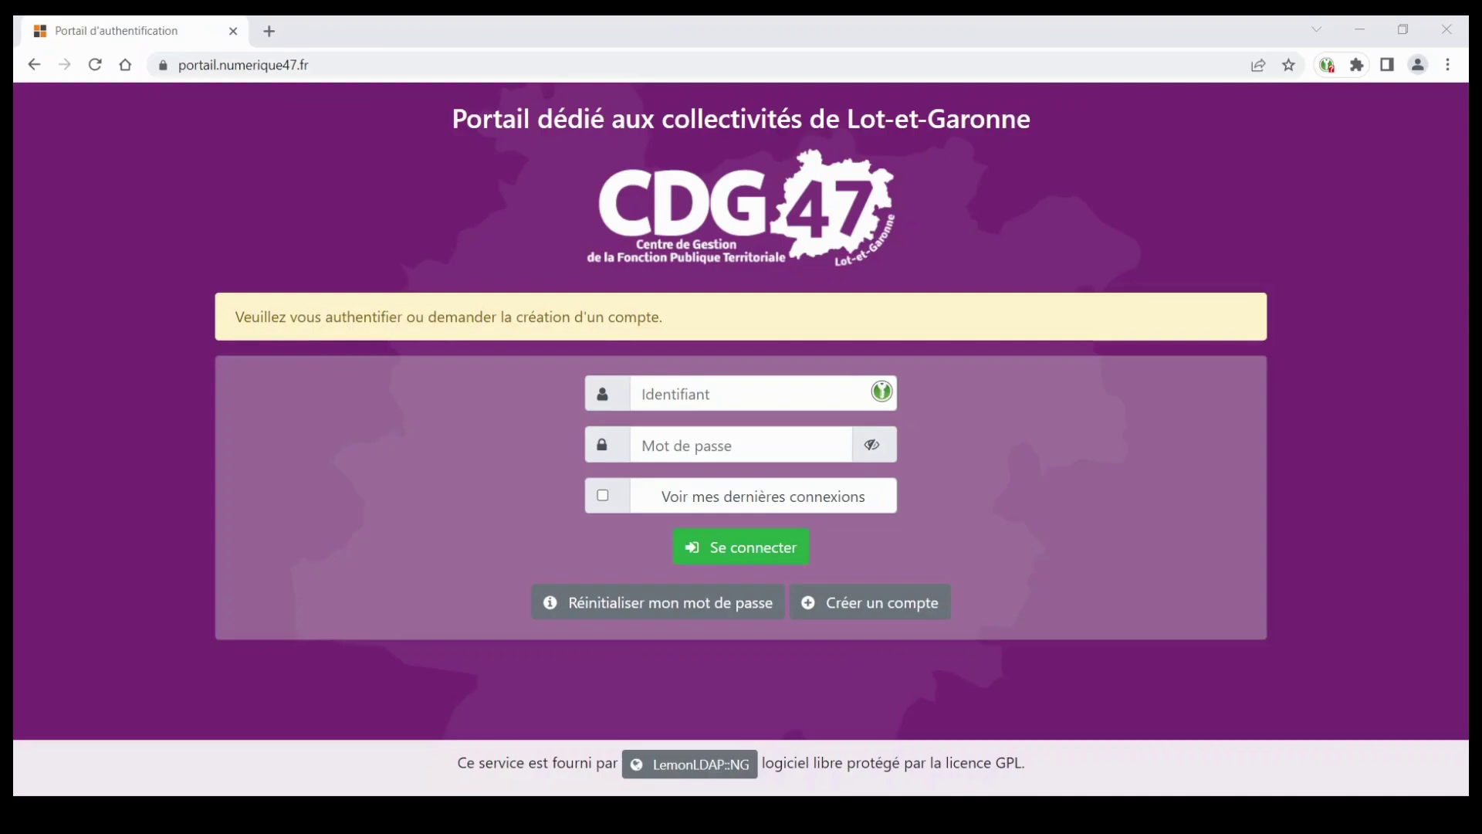
Sign in to the portal with the saved username and password of the demo account
{"action": "left_click", "coordinate": [1115, 51]}
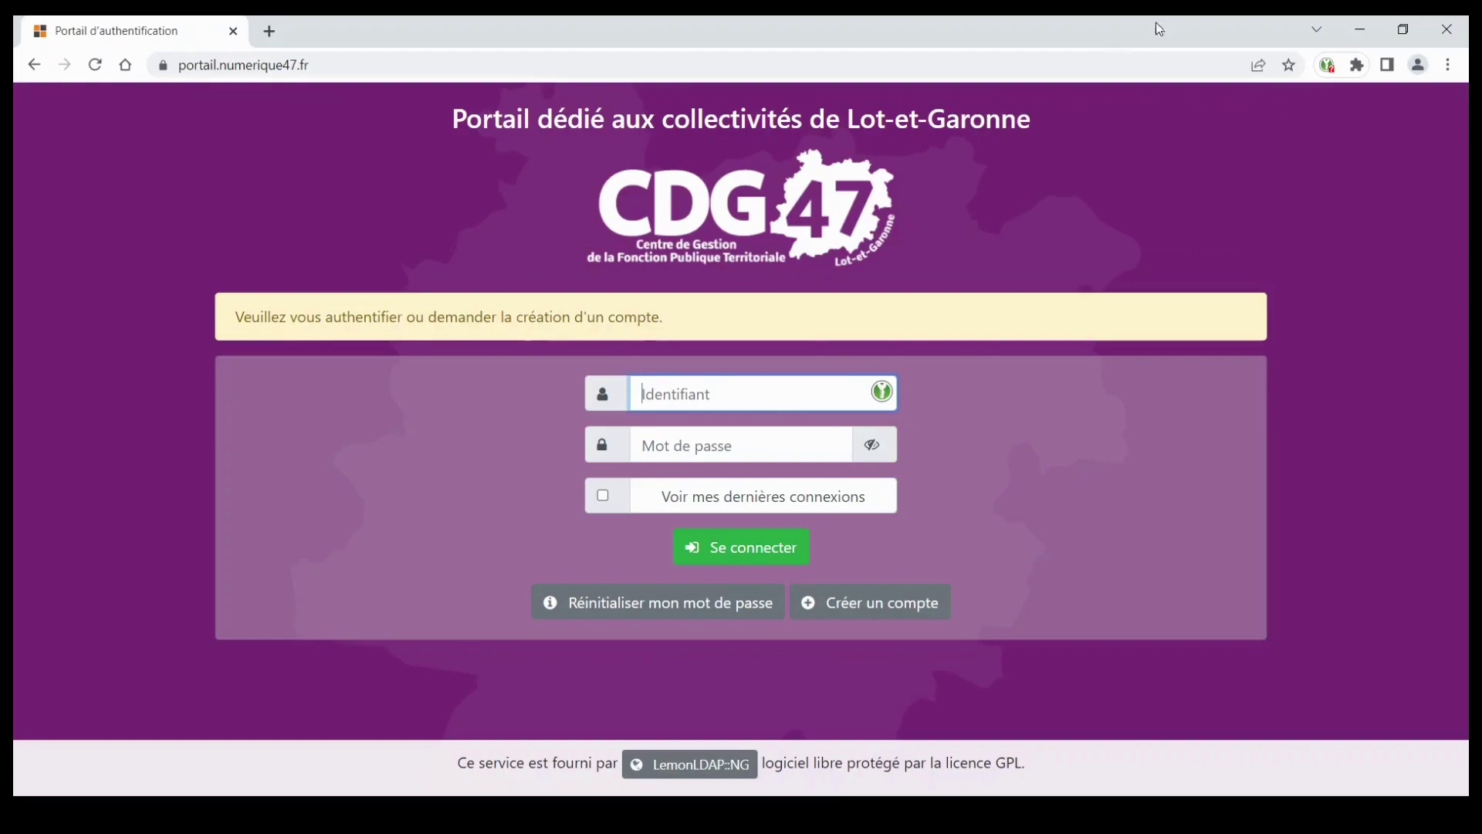
{"action": "left_click", "coordinate": [364, 64]}
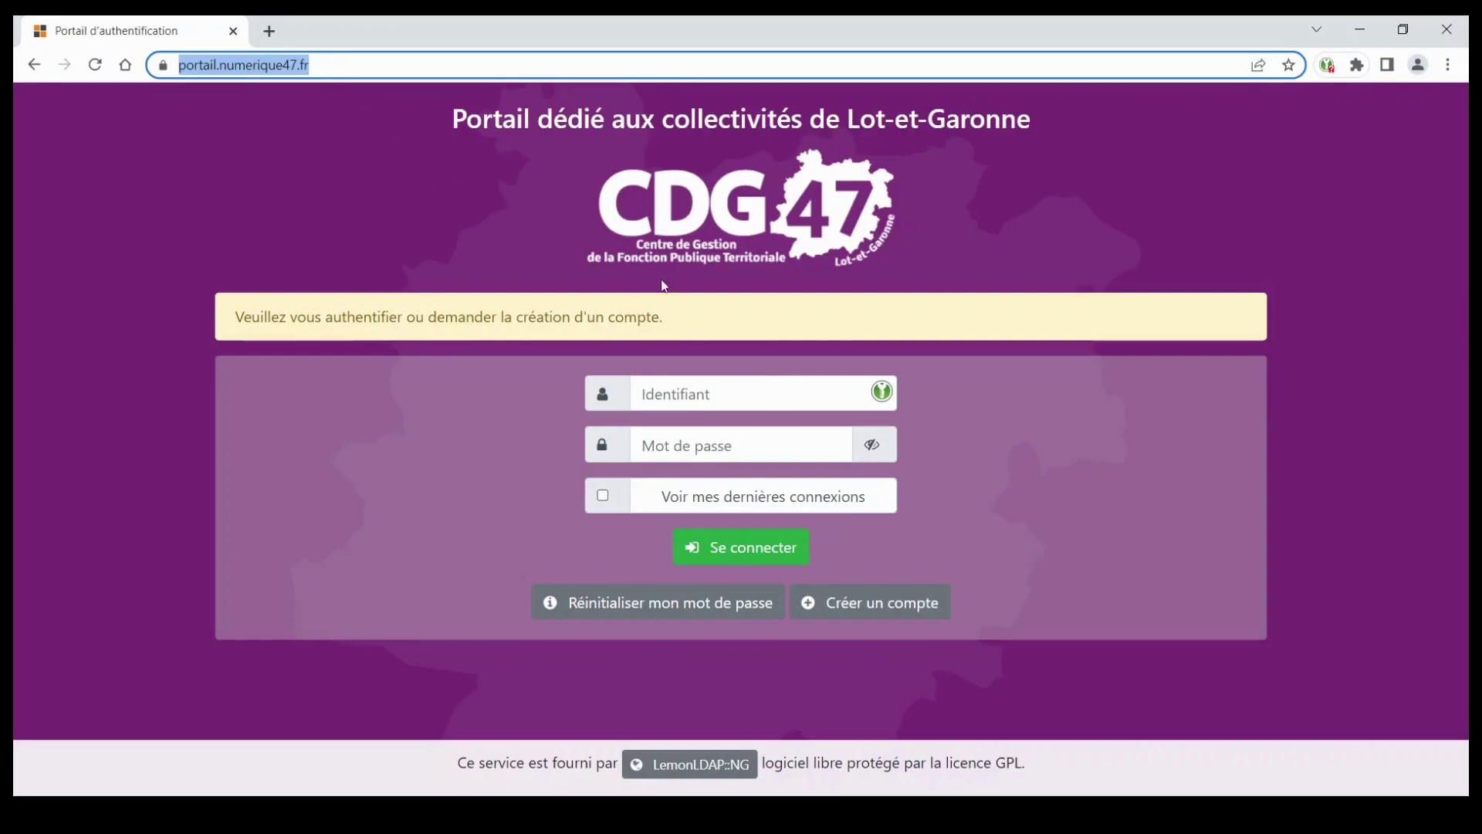
{"action": "left_click", "coordinate": [679, 395]}
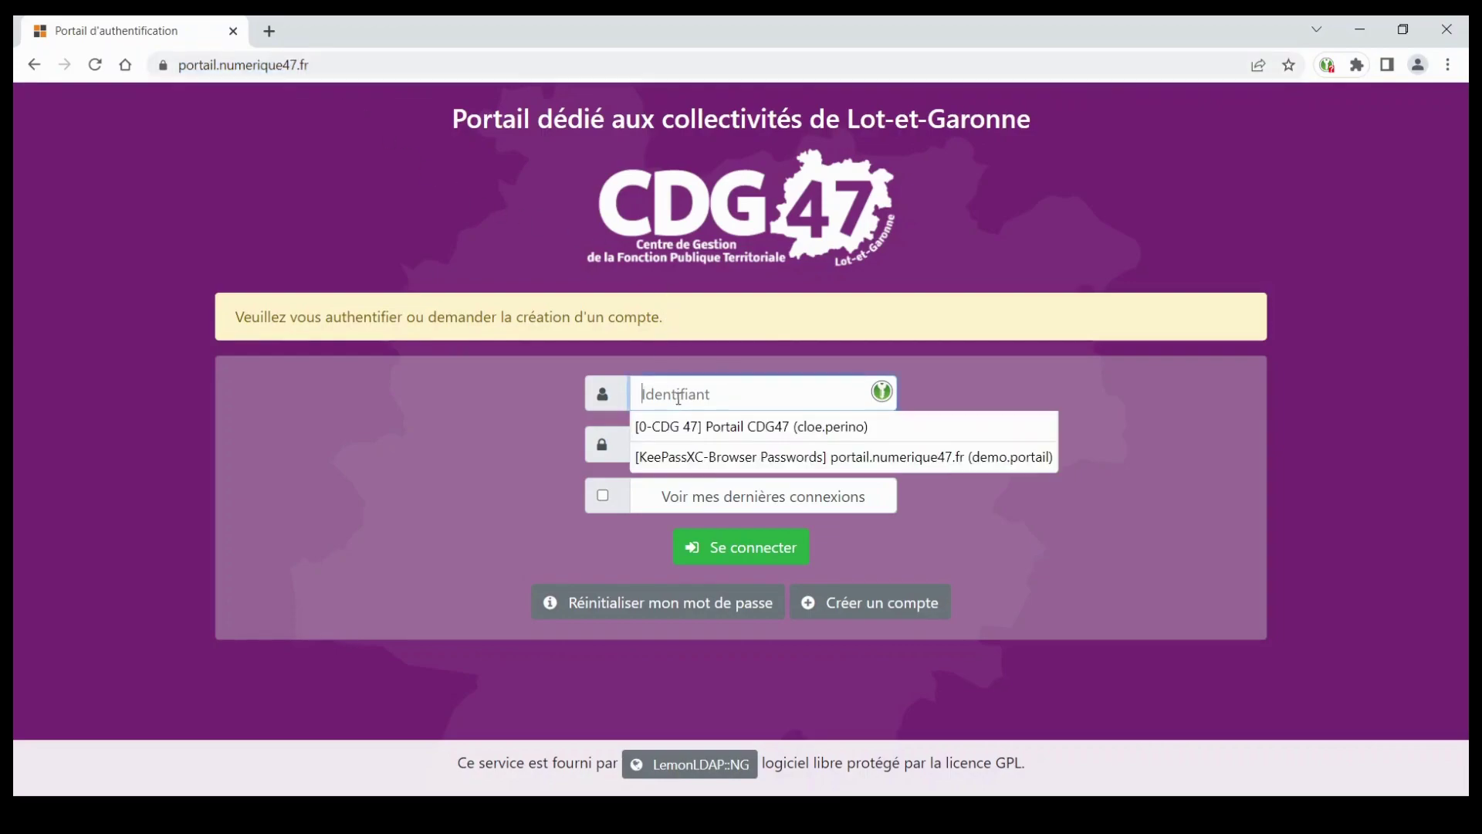
{"action": "key", "text": "Down"}
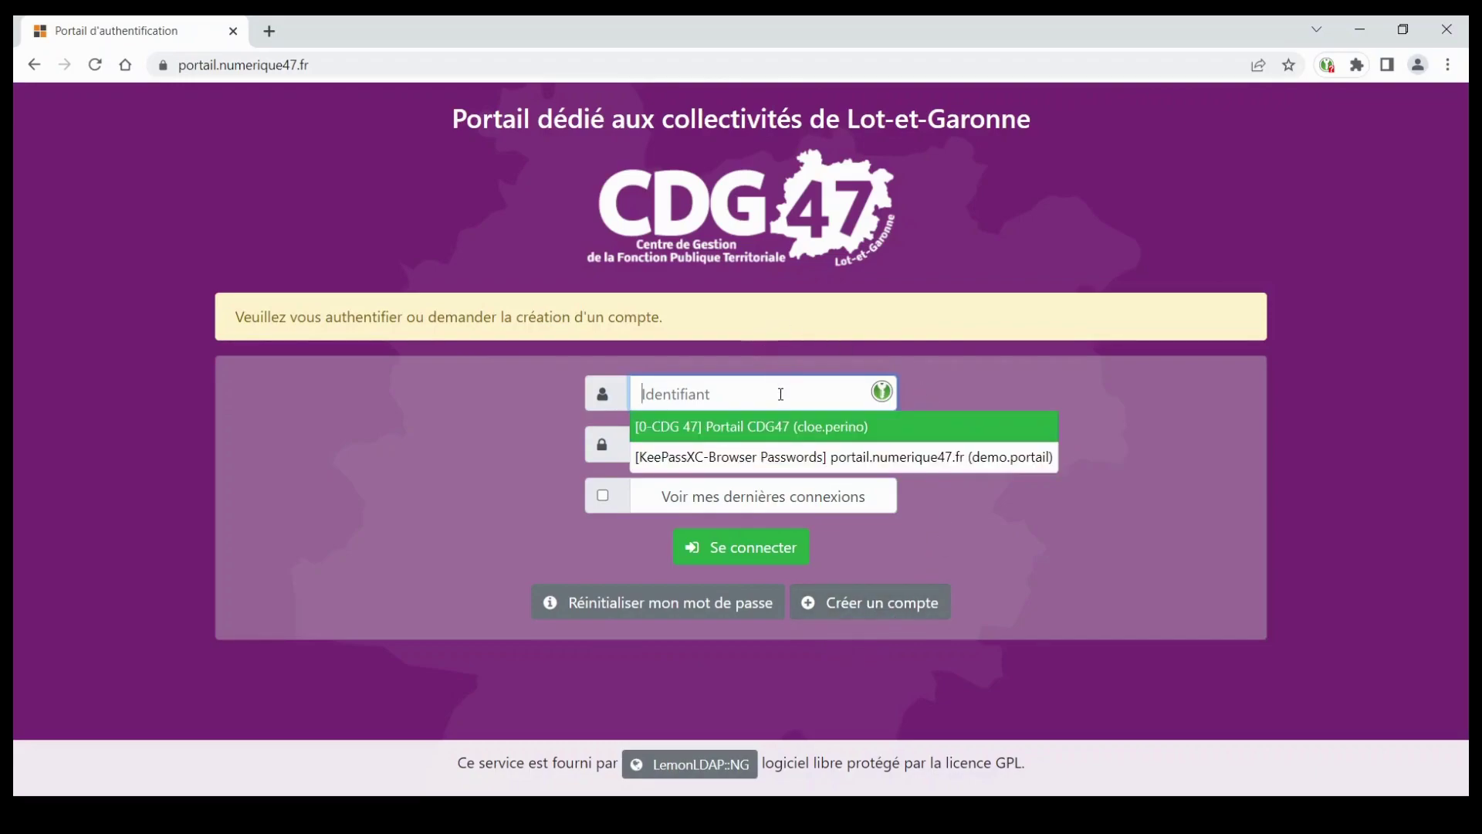
{"action": "left_click", "coordinate": [878, 460]}
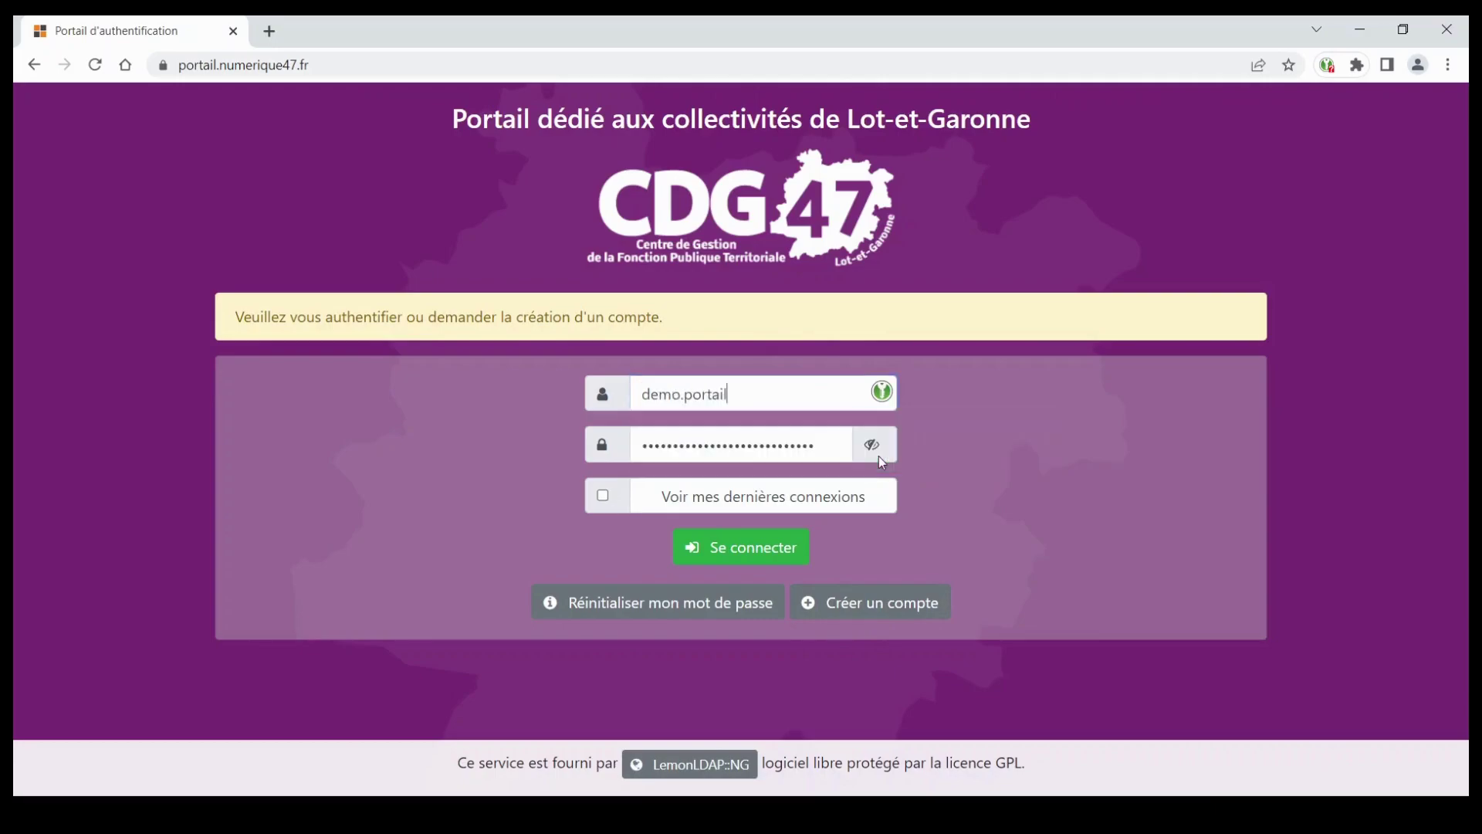
{"action": "left_click", "coordinate": [772, 552]}
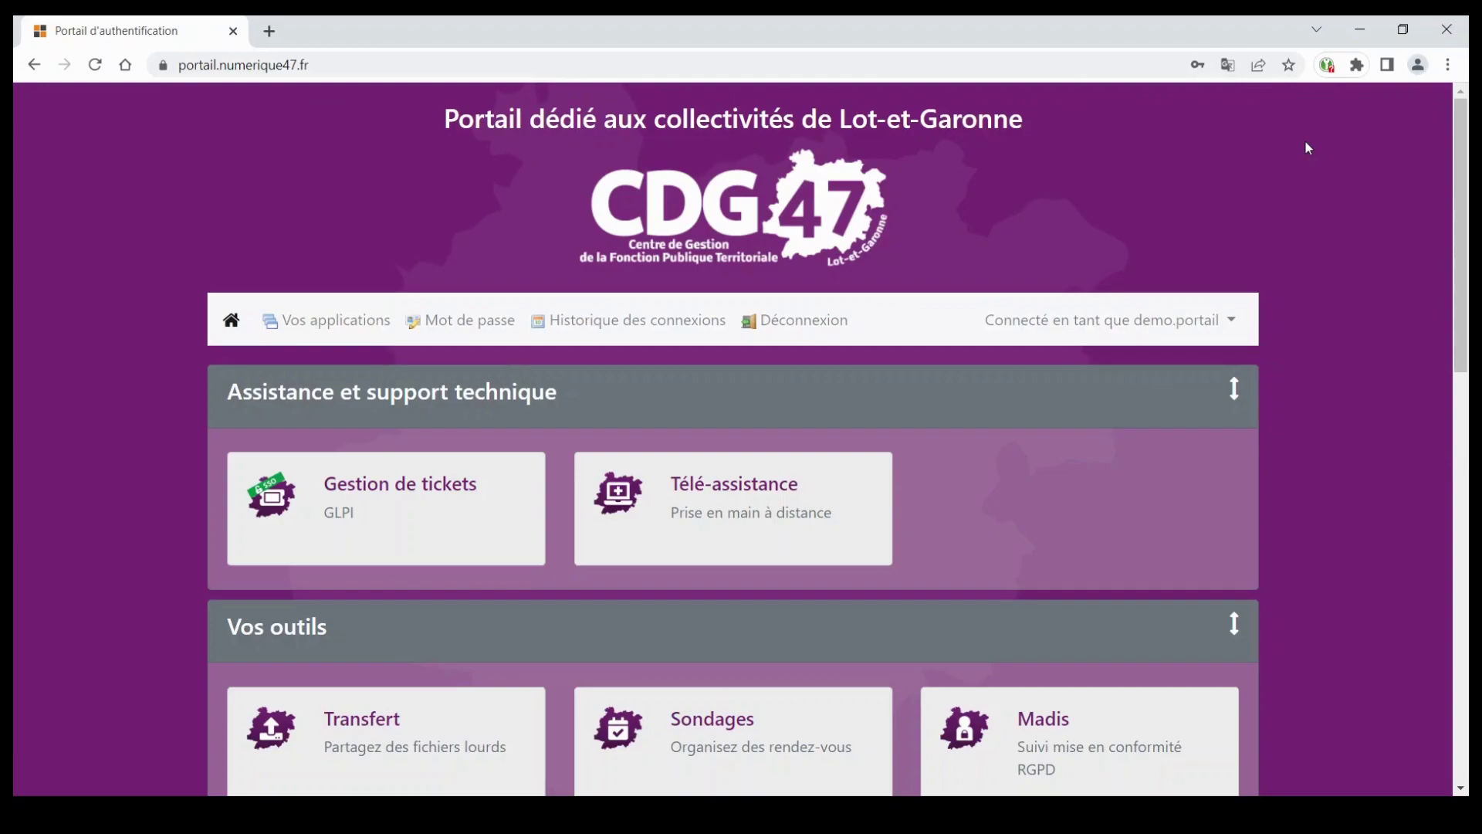
Look over the portal's application sections, from technical support and tools to partner platforms, workshops and CDG sites
{"action": "scroll", "coordinate": [573, 194], "scroll_direction": "down", "scroll_amount": 1}
{"action": "scroll", "coordinate": [573, 193], "scroll_direction": "down", "scroll_amount": 1}
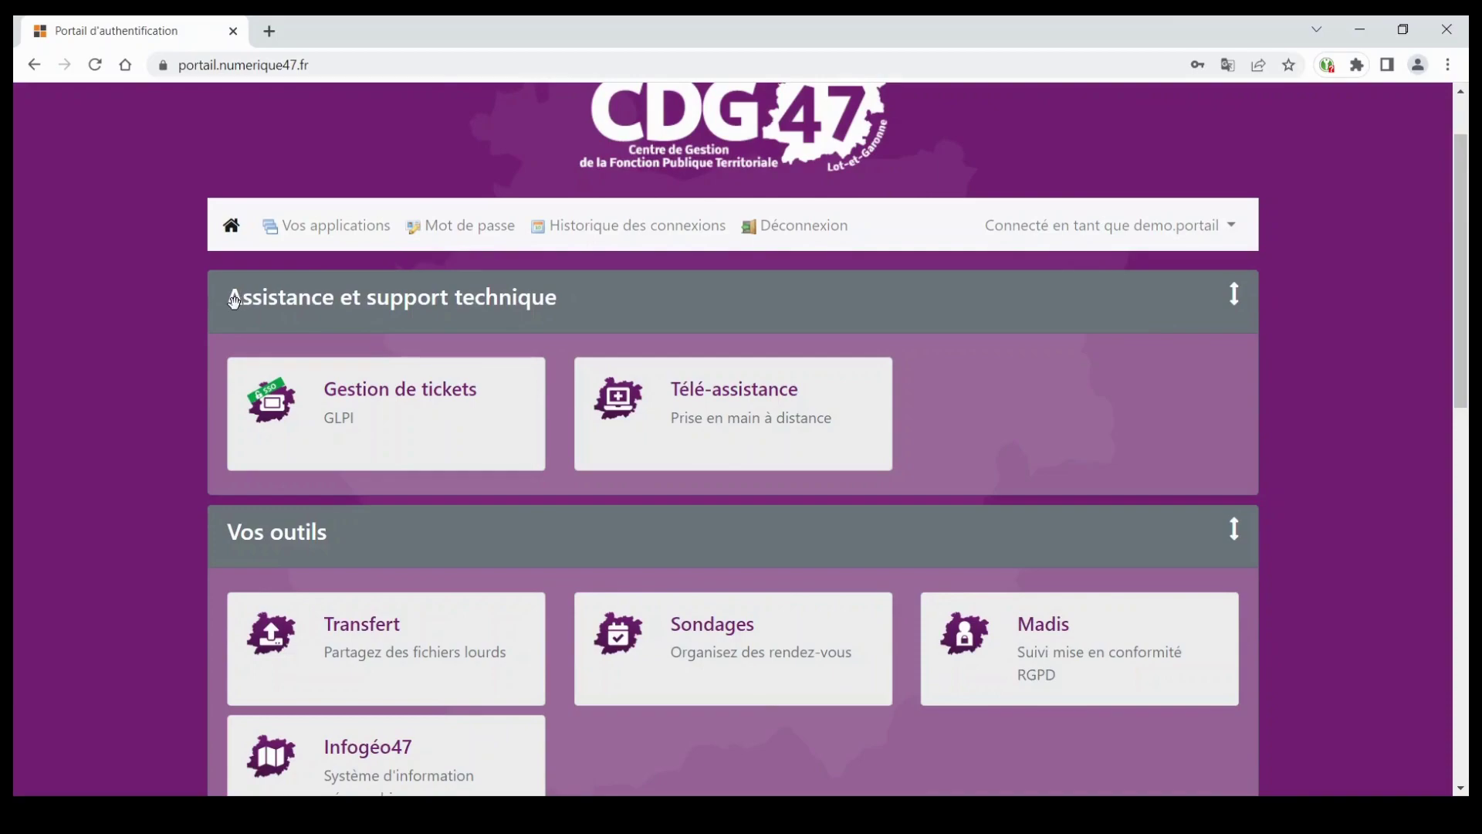
{"action": "scroll", "coordinate": [356, 579], "scroll_direction": "down", "scroll_amount": 5}
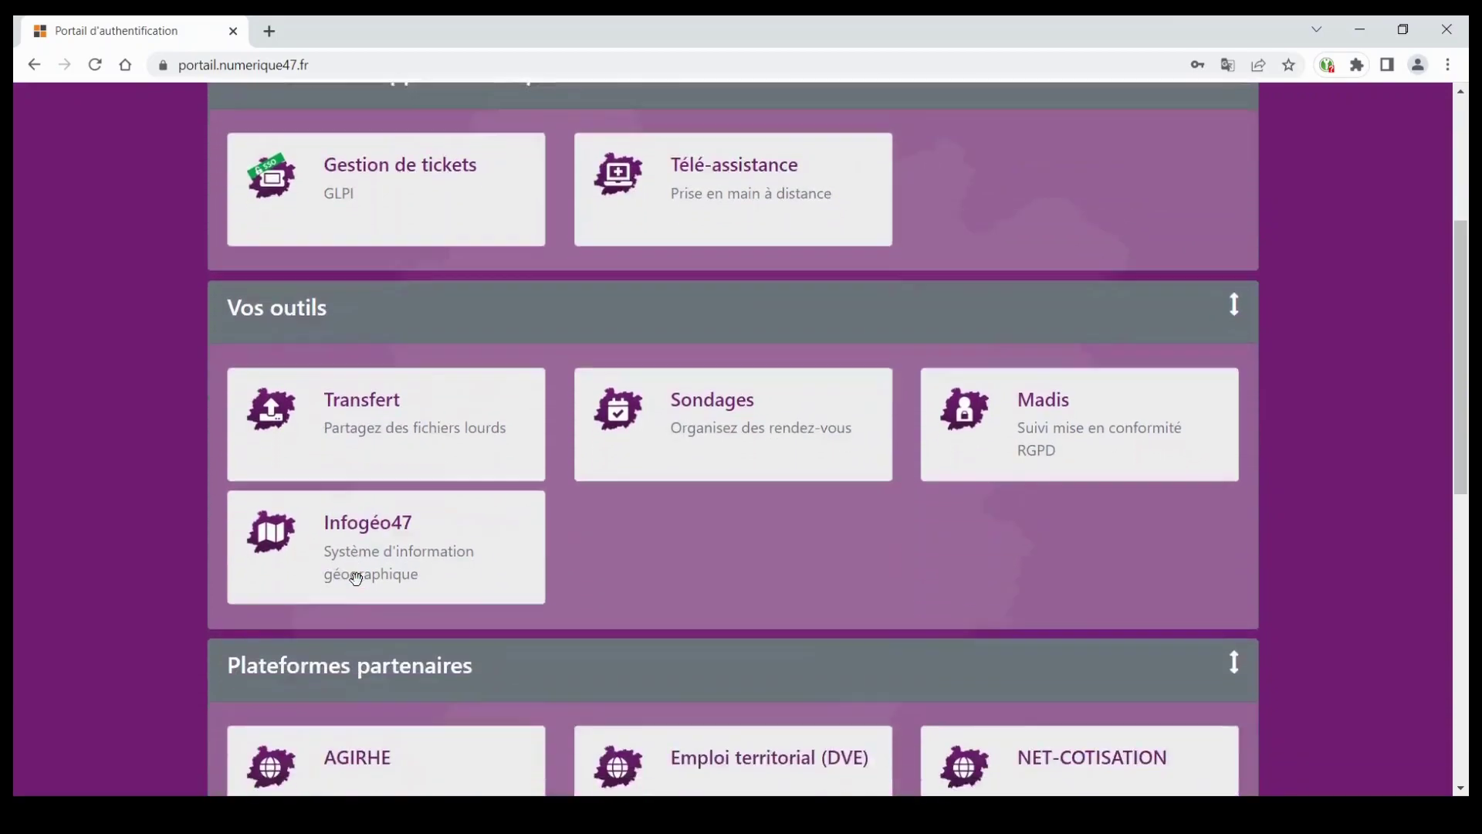
{"action": "scroll", "coordinate": [384, 606], "scroll_direction": "down", "scroll_amount": 4}
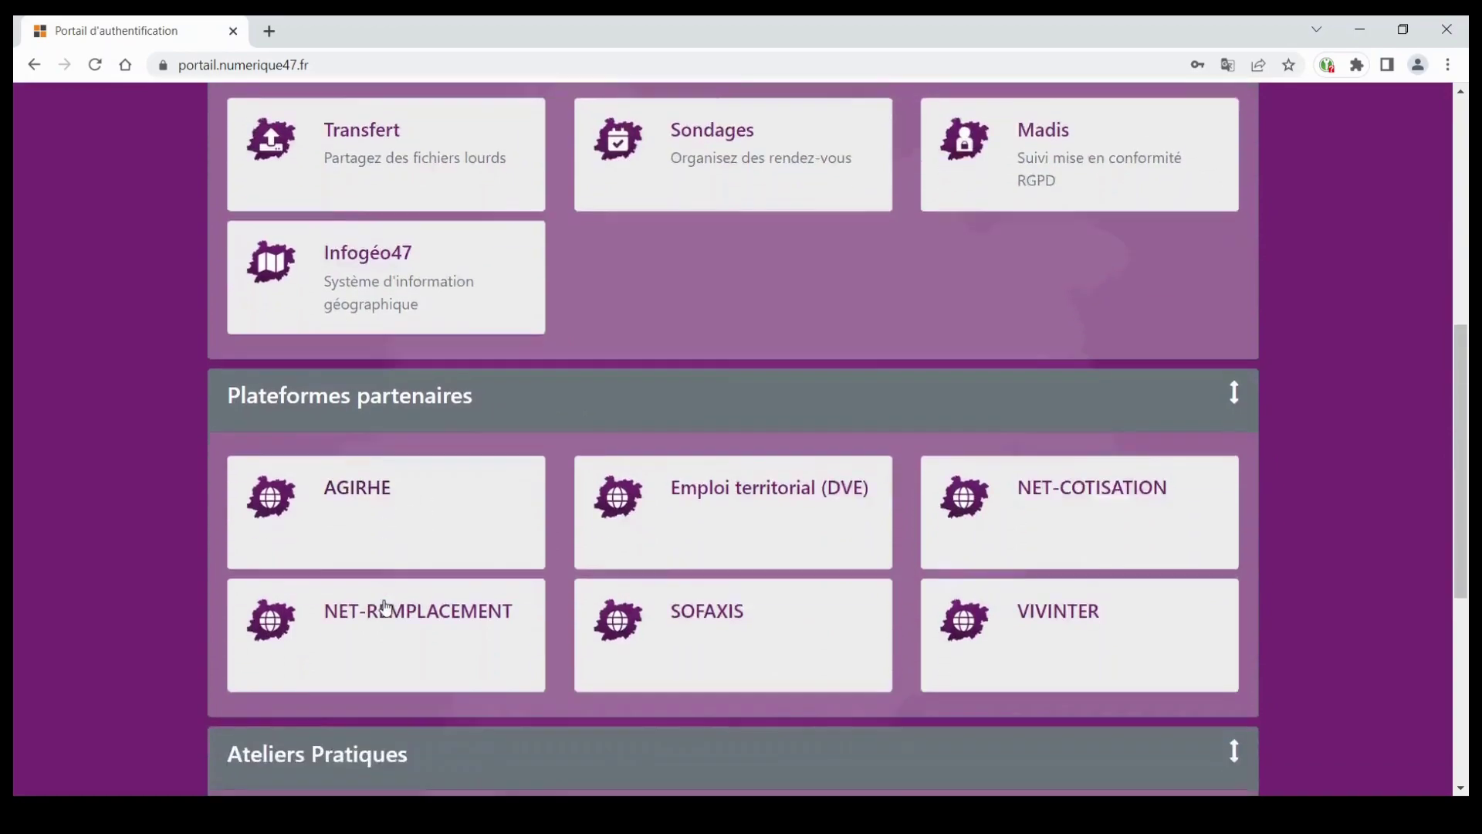
{"action": "scroll", "coordinate": [383, 601], "scroll_direction": "down", "scroll_amount": 2}
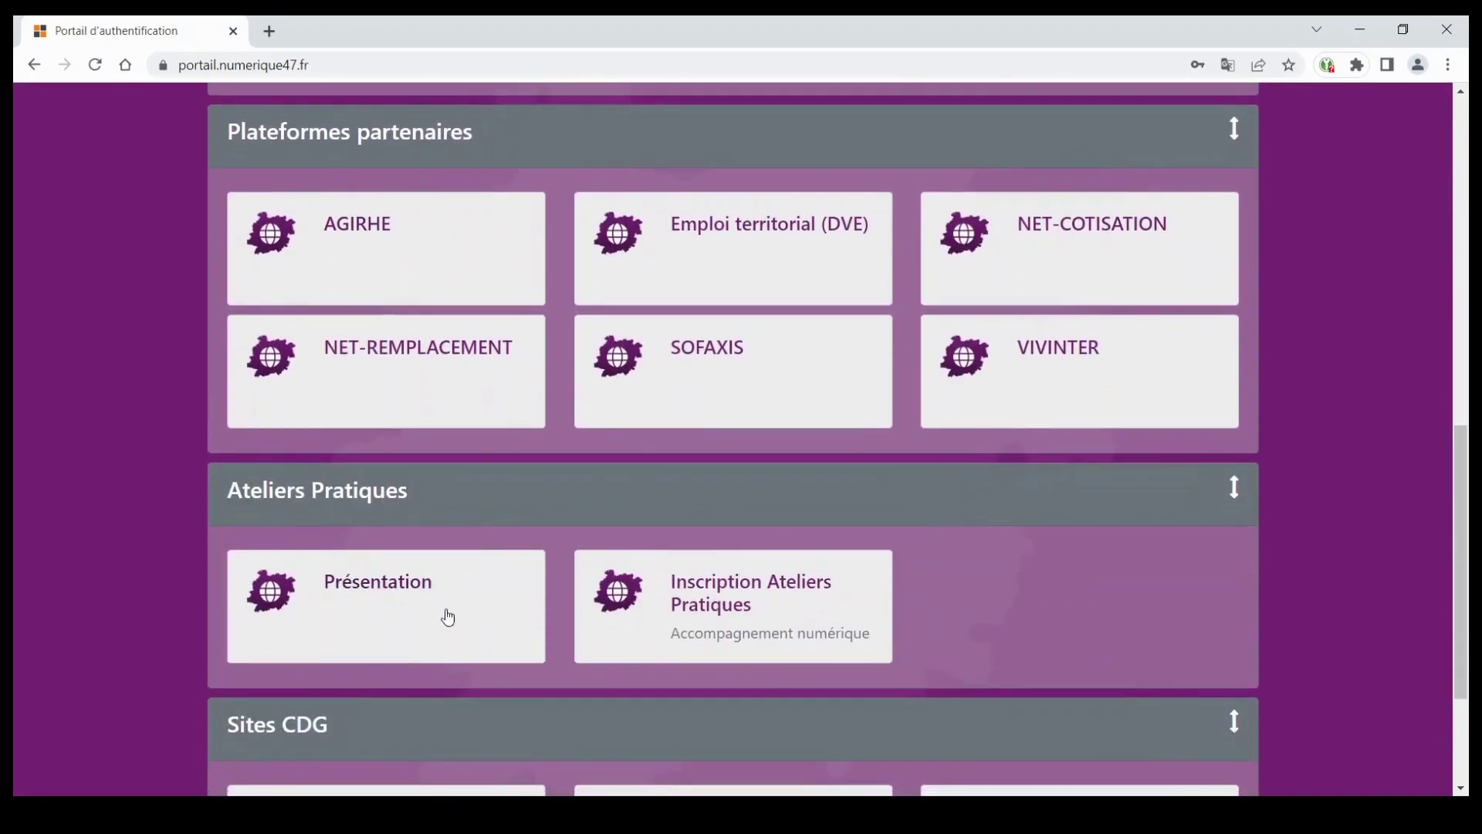
{"action": "scroll", "coordinate": [506, 606], "scroll_direction": "down", "scroll_amount": 3}
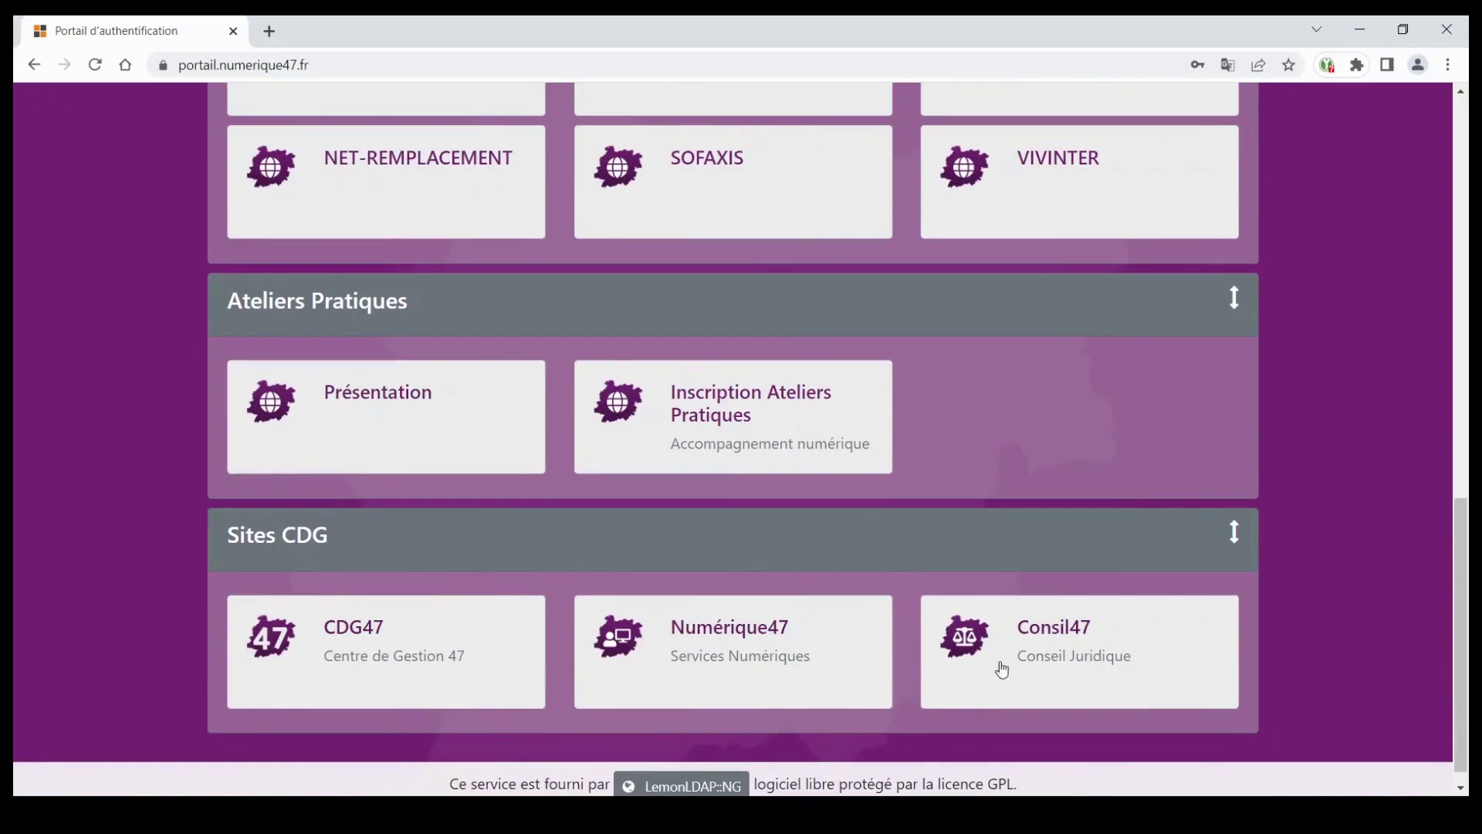
{"action": "scroll", "coordinate": [967, 670], "scroll_direction": "up", "scroll_amount": 2}
{"action": "scroll", "coordinate": [967, 670], "scroll_direction": "up", "scroll_amount": 10}
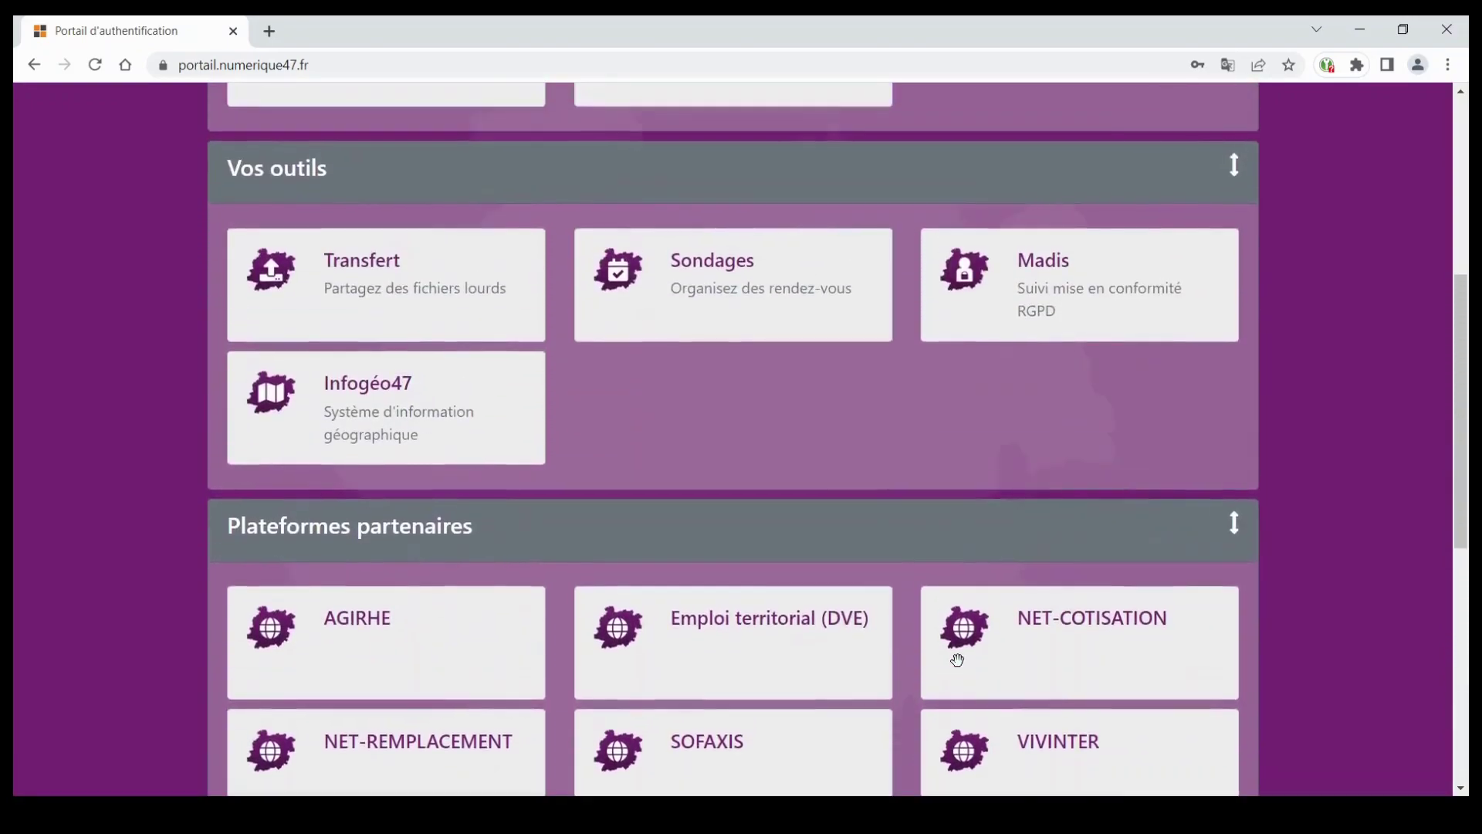
{"action": "scroll", "coordinate": [957, 660], "scroll_direction": "up", "scroll_amount": 3}
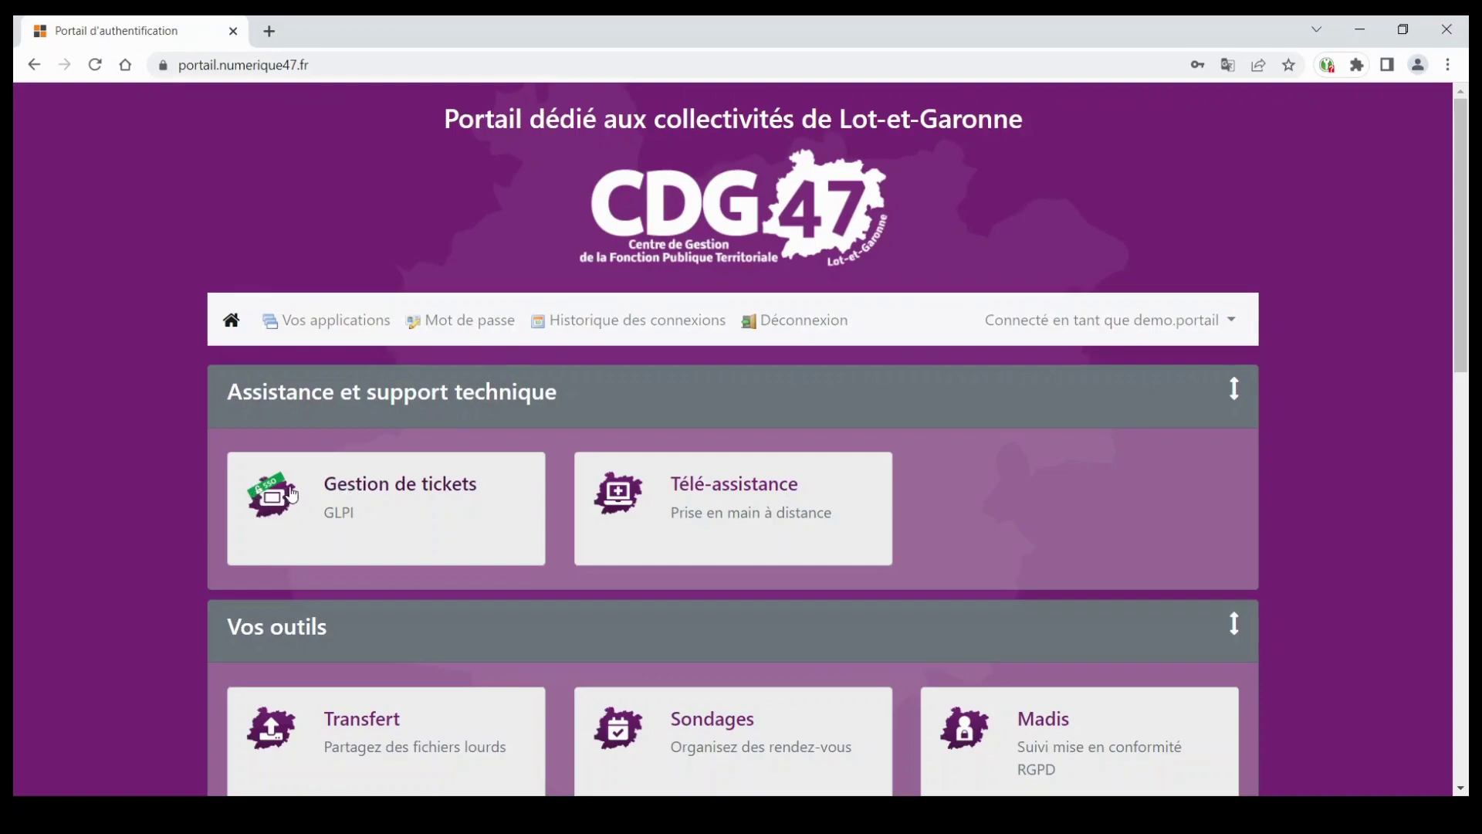
Open the Gestion de tickets (GLPI) application and look over the request forms on its home page
{"action": "left_click", "coordinate": [355, 492]}
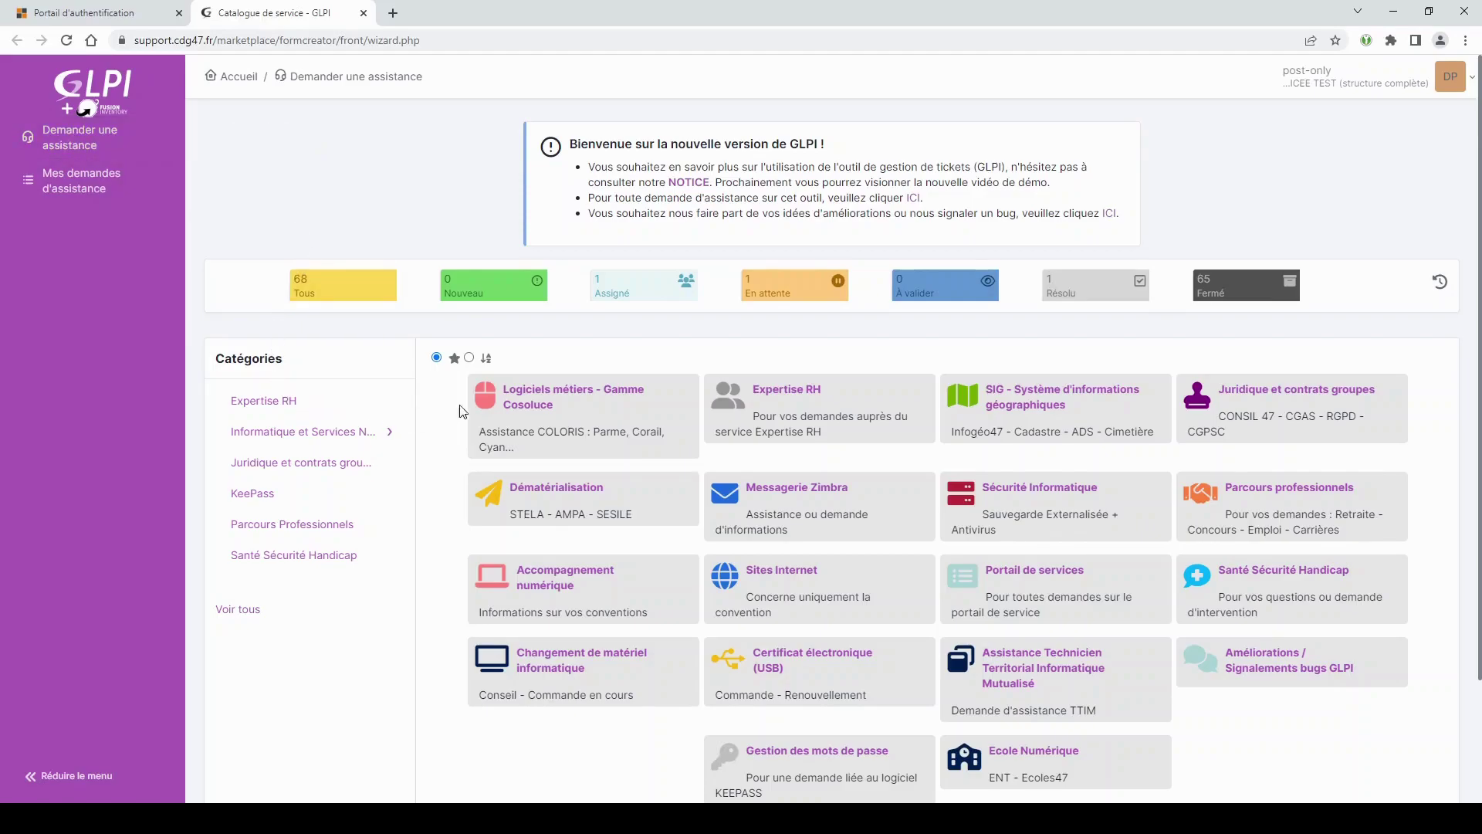
{"action": "scroll", "coordinate": [1273, 448], "scroll_direction": "down", "scroll_amount": 1}
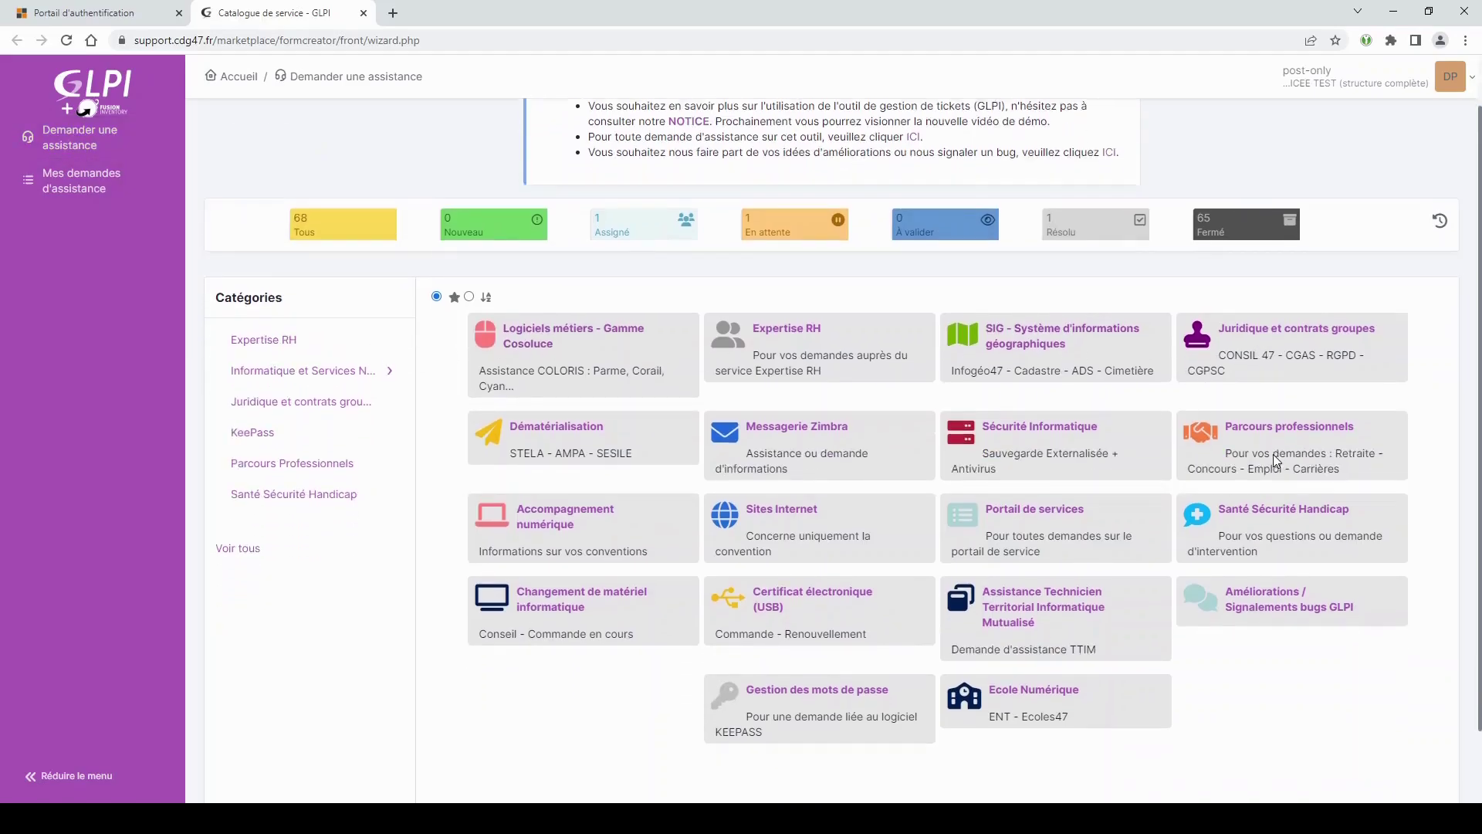
{"action": "scroll", "coordinate": [1274, 461], "scroll_direction": "down", "scroll_amount": 1}
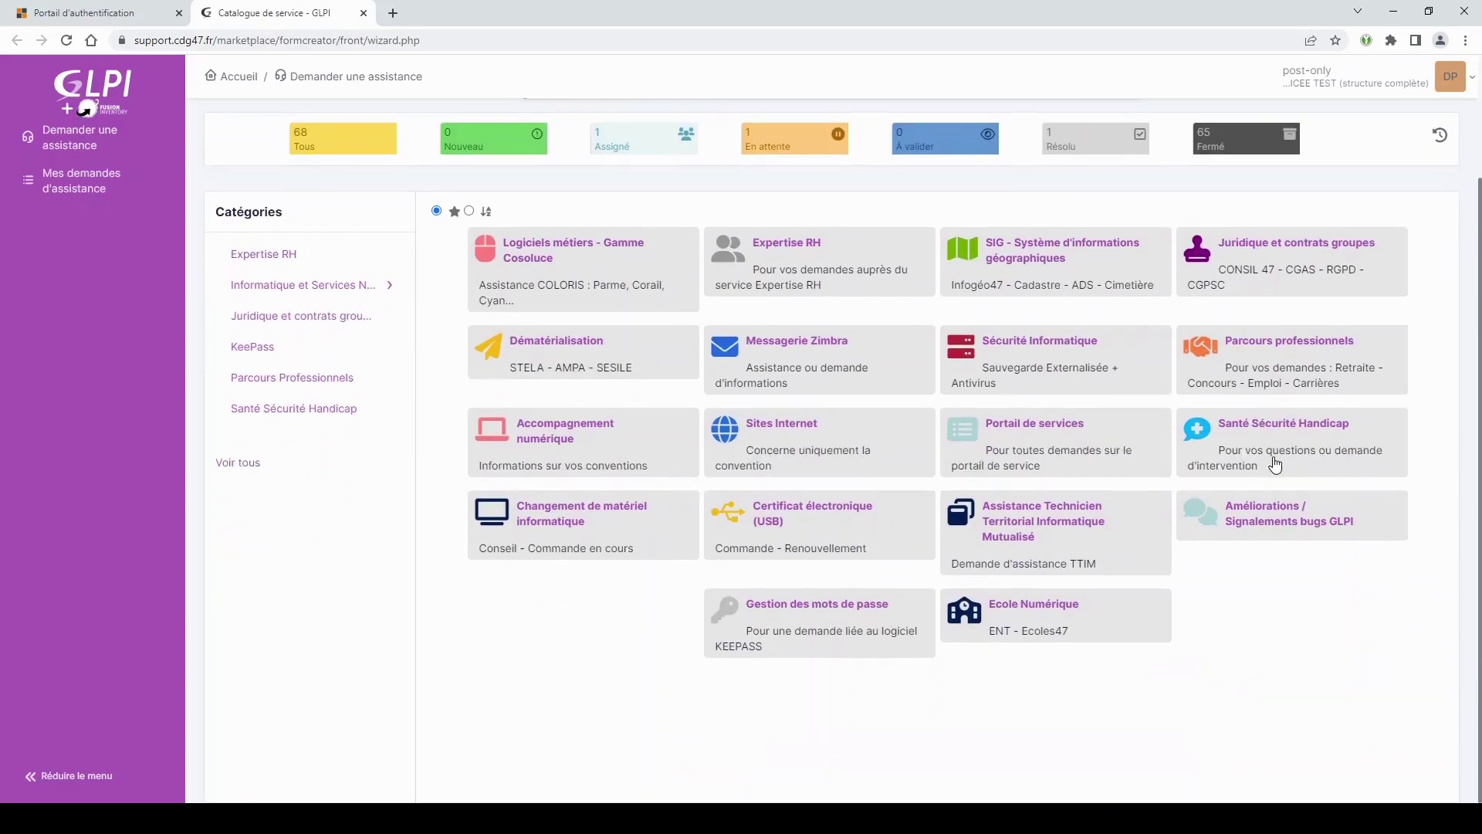
{"action": "scroll", "coordinate": [1197, 456], "scroll_direction": "up", "scroll_amount": 2}
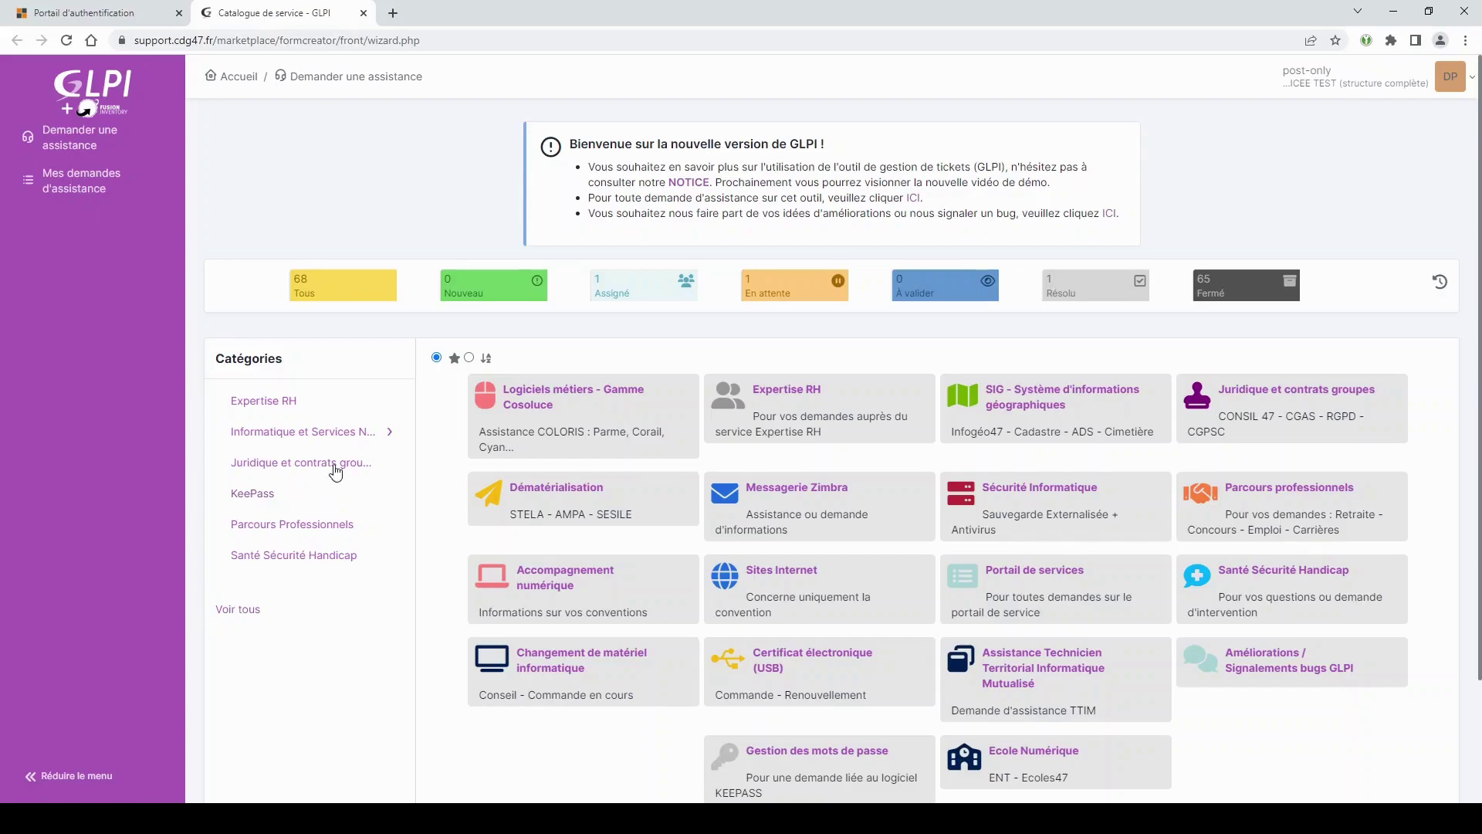
View the forms under Expertise RH and under the IT subcategories Accompagnement Numérique and Conseil & Technicien SI
{"action": "left_click", "coordinate": [284, 405]}
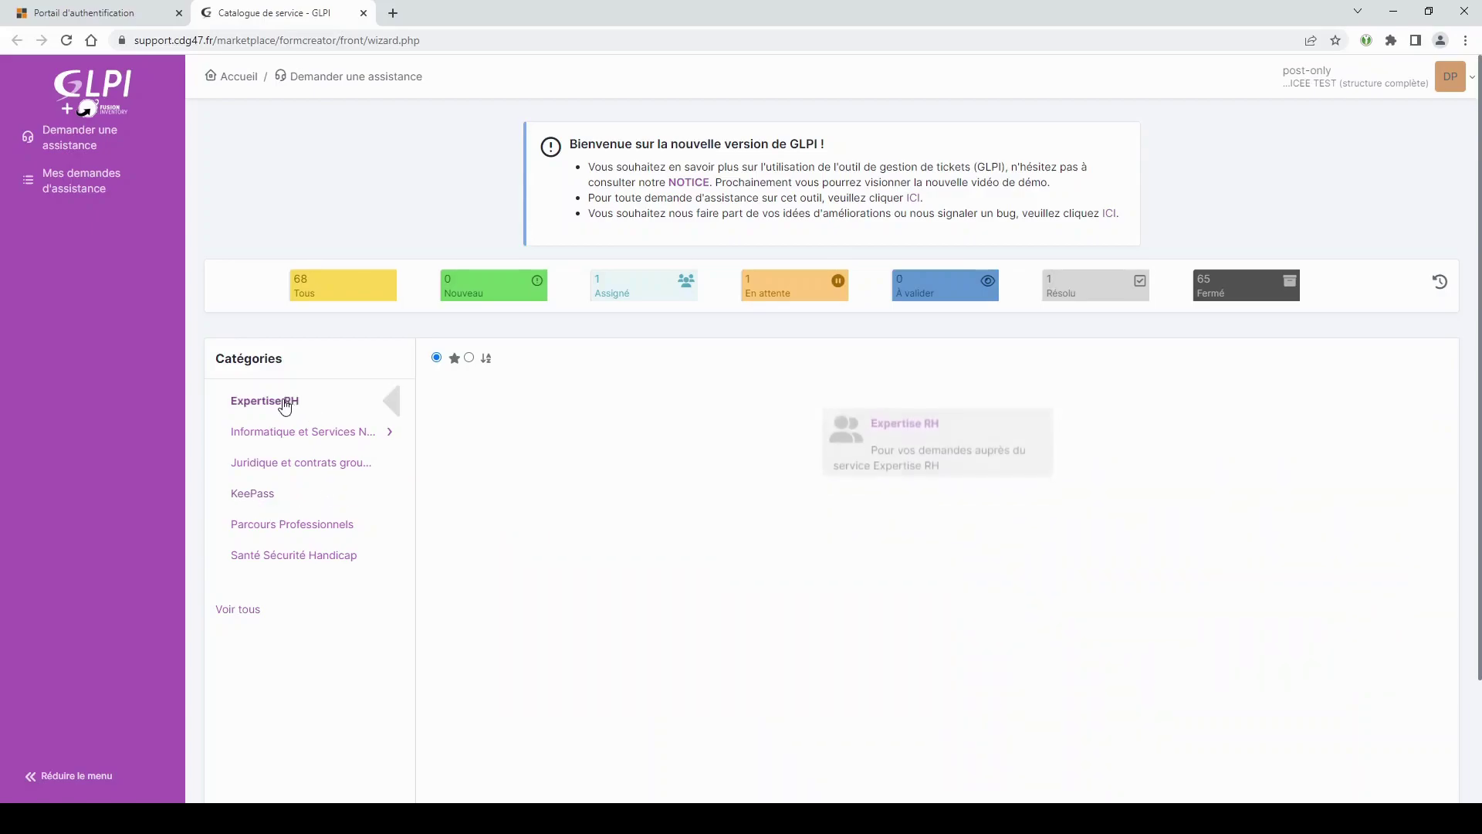
{"action": "left_click", "coordinate": [289, 437]}
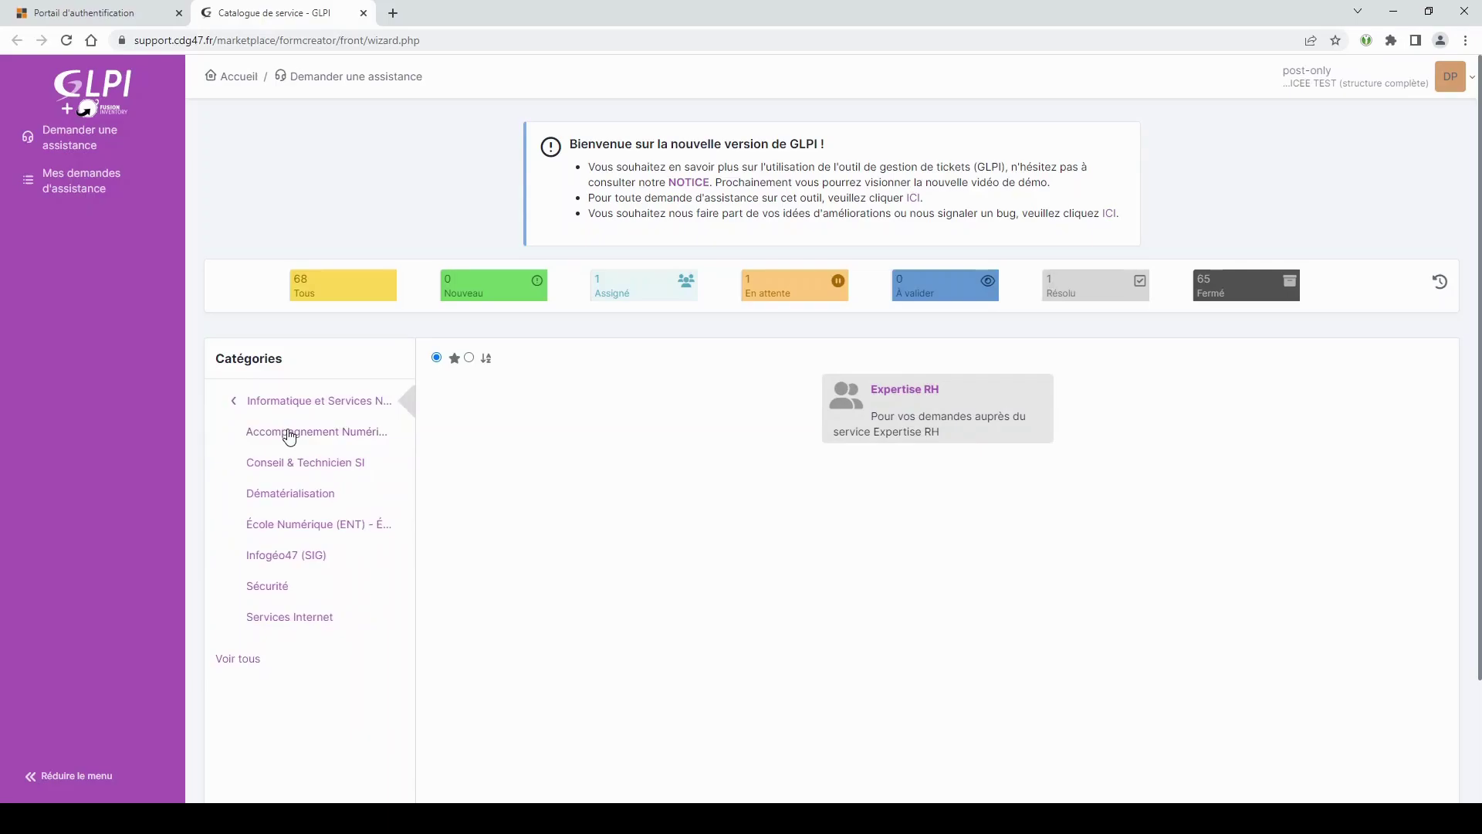
{"action": "left_click", "coordinate": [290, 437]}
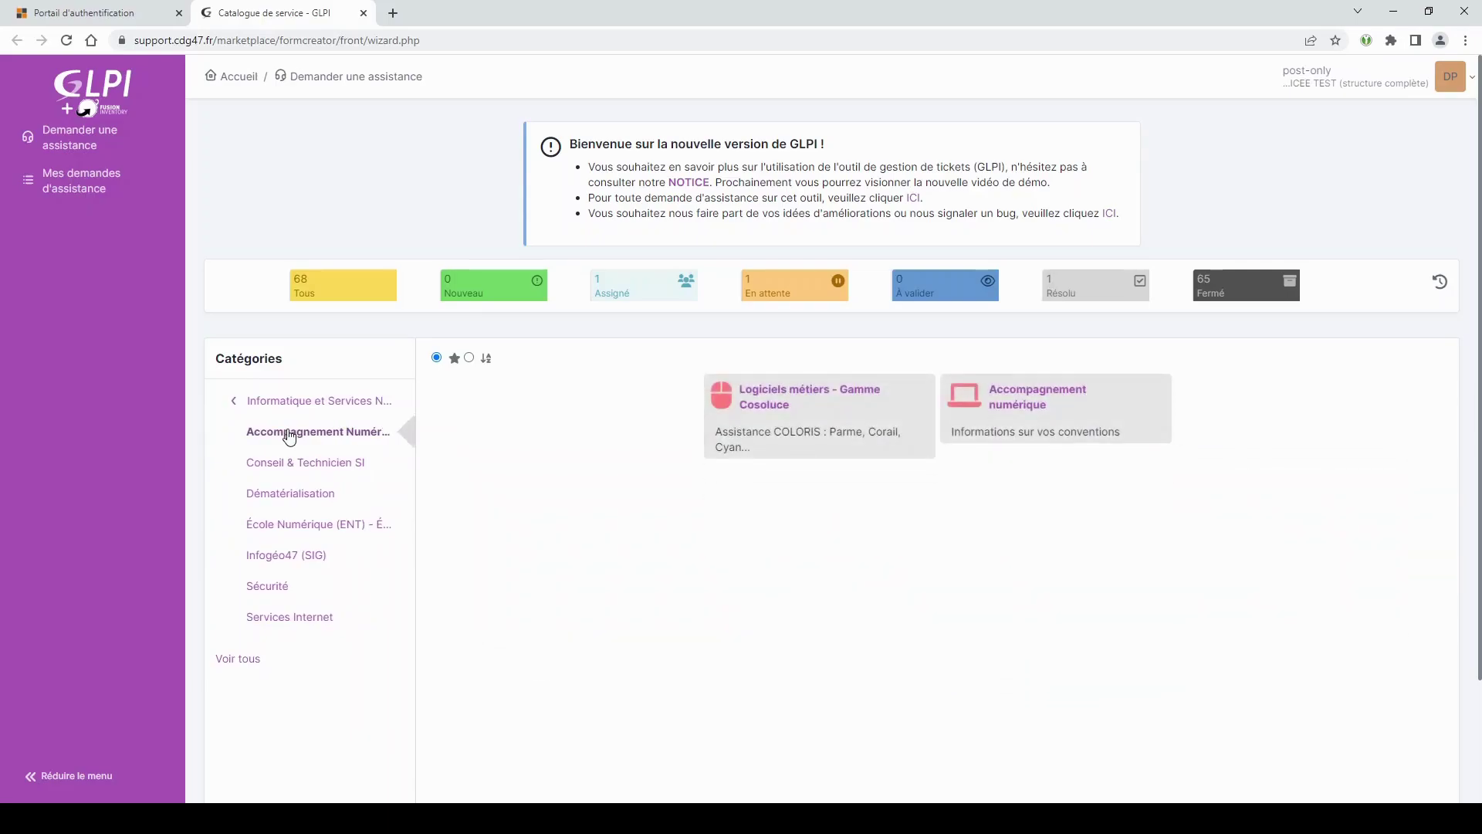
{"action": "left_click", "coordinate": [302, 466]}
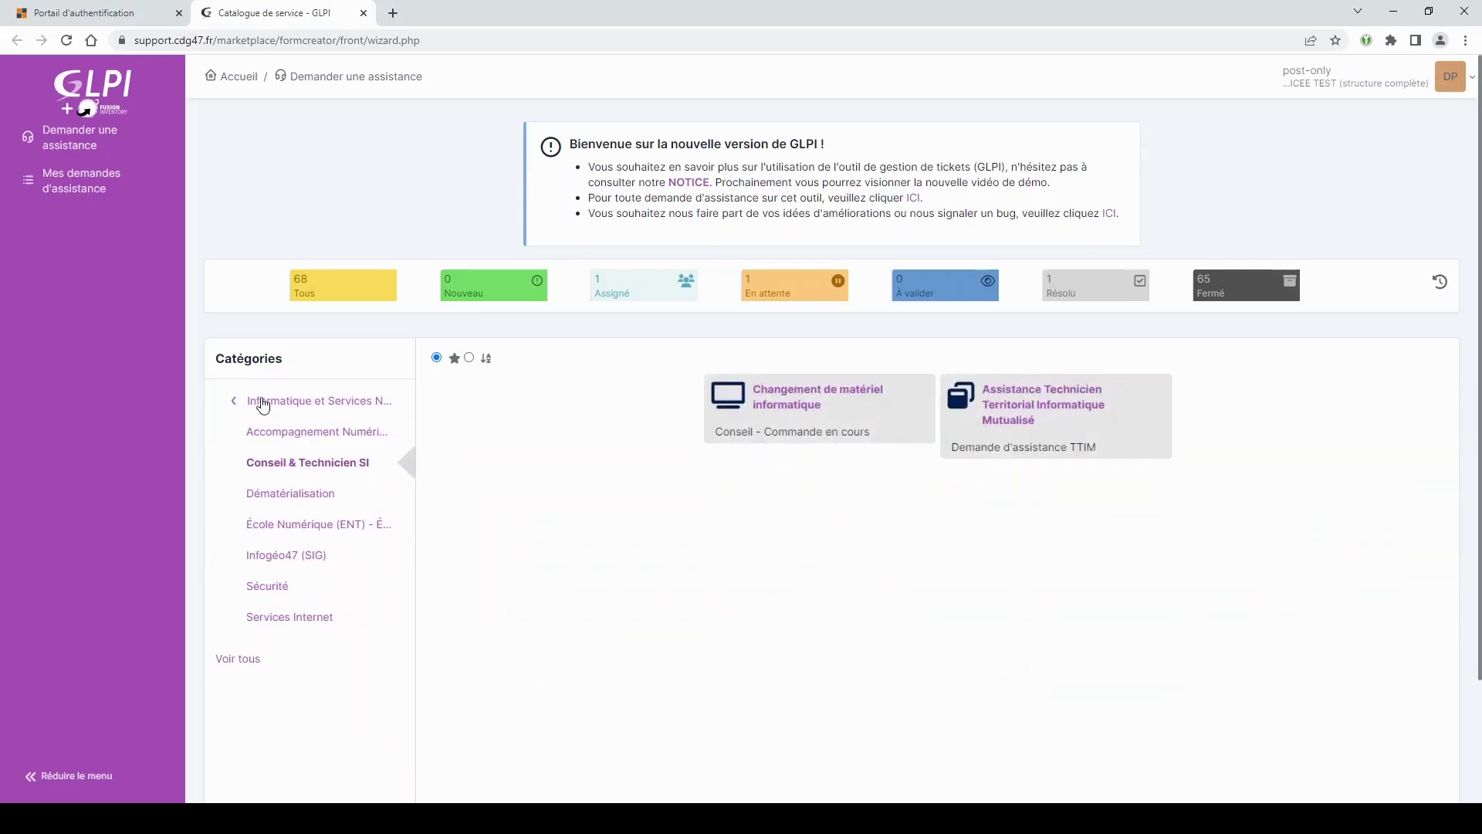
View the forms of the remaining main categories, including Parcours Professionnels and Santé Sécurité Handicap, and list all forms again
{"action": "left_click", "coordinate": [260, 404]}
{"action": "left_click", "coordinate": [280, 463]}
{"action": "left_click", "coordinate": [279, 525]}
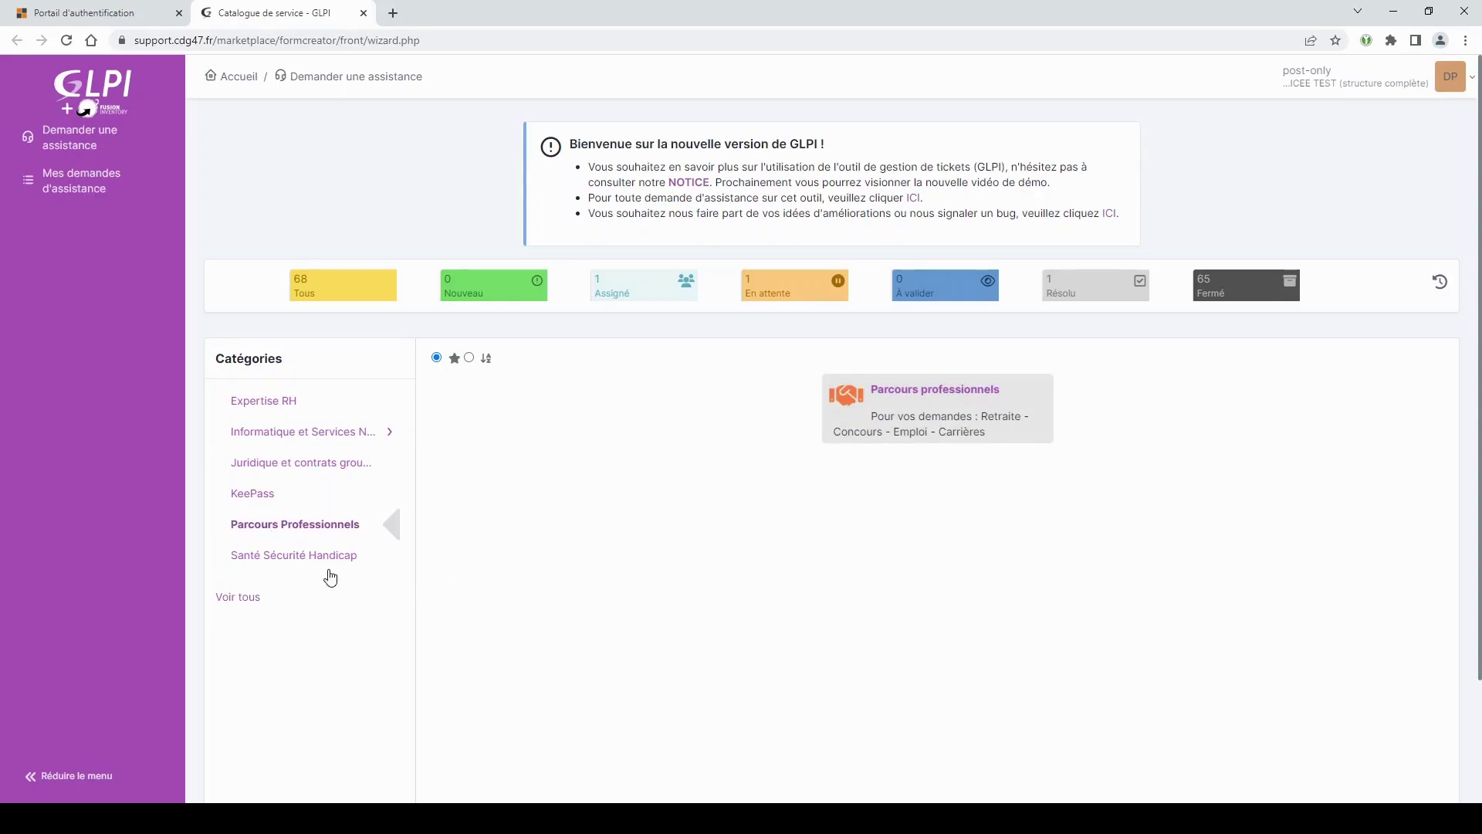
{"action": "left_click", "coordinate": [306, 563]}
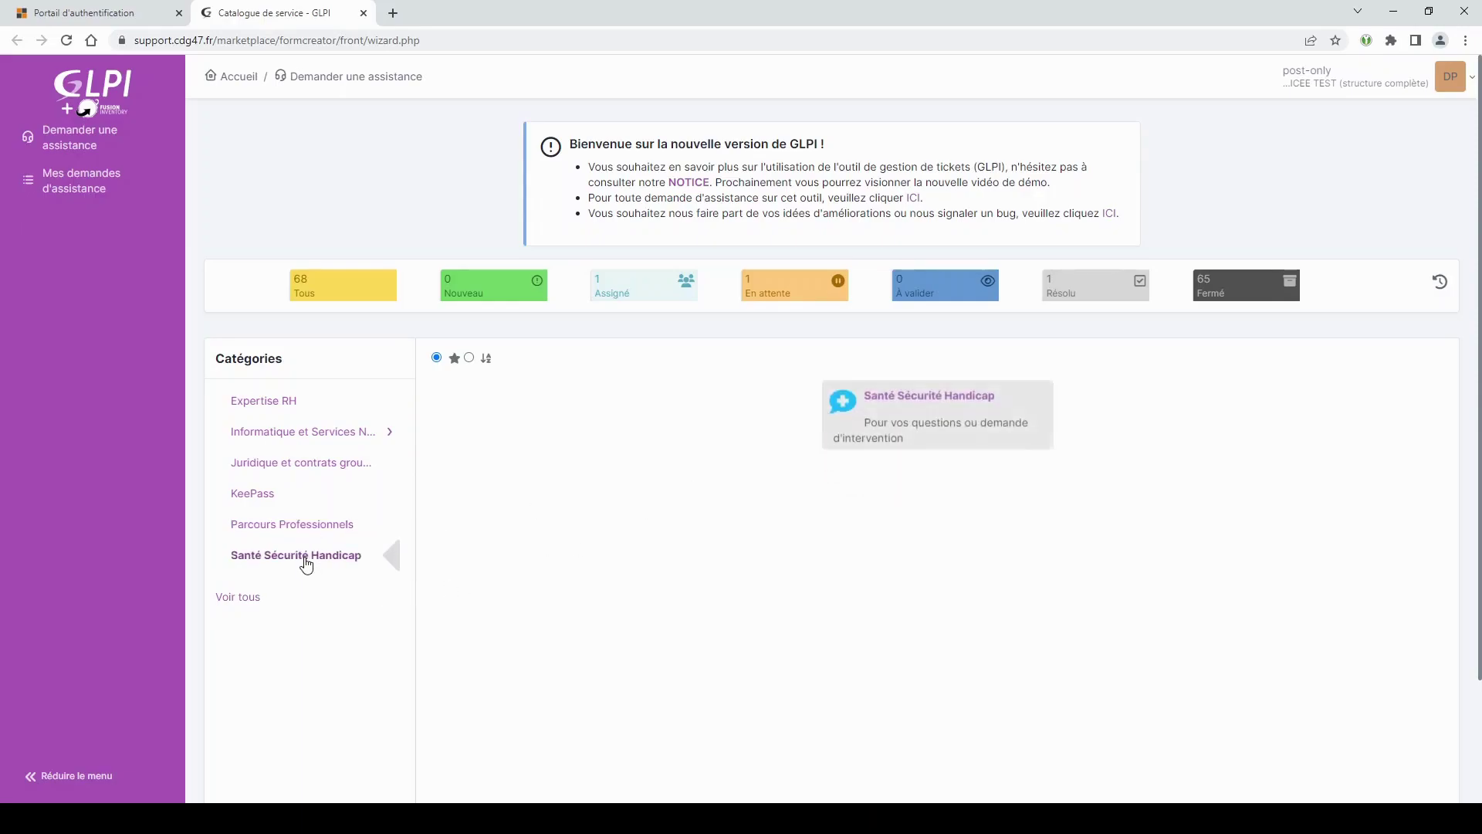
{"action": "left_click", "coordinate": [238, 408]}
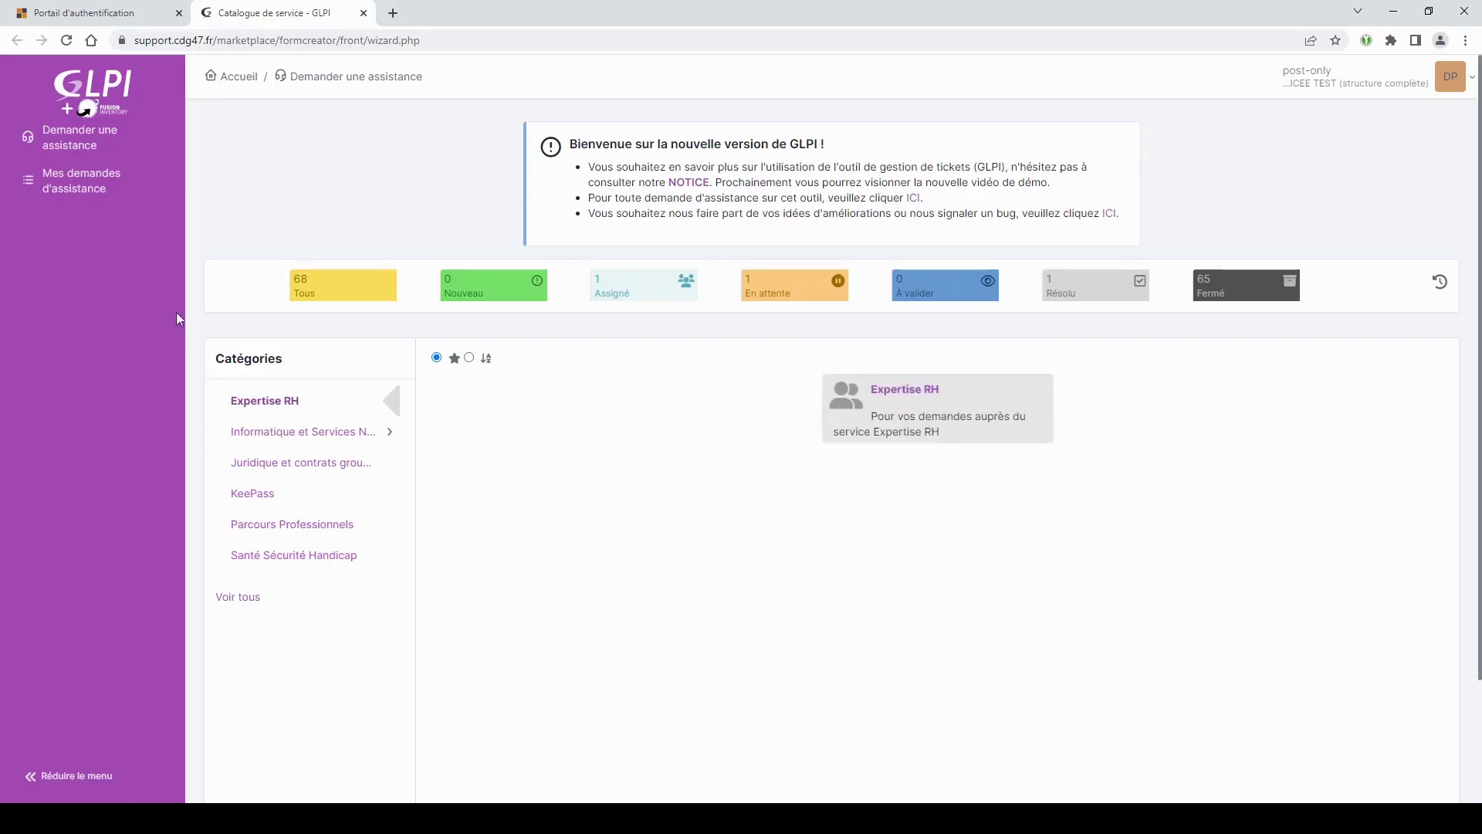
{"action": "left_click", "coordinate": [250, 602]}
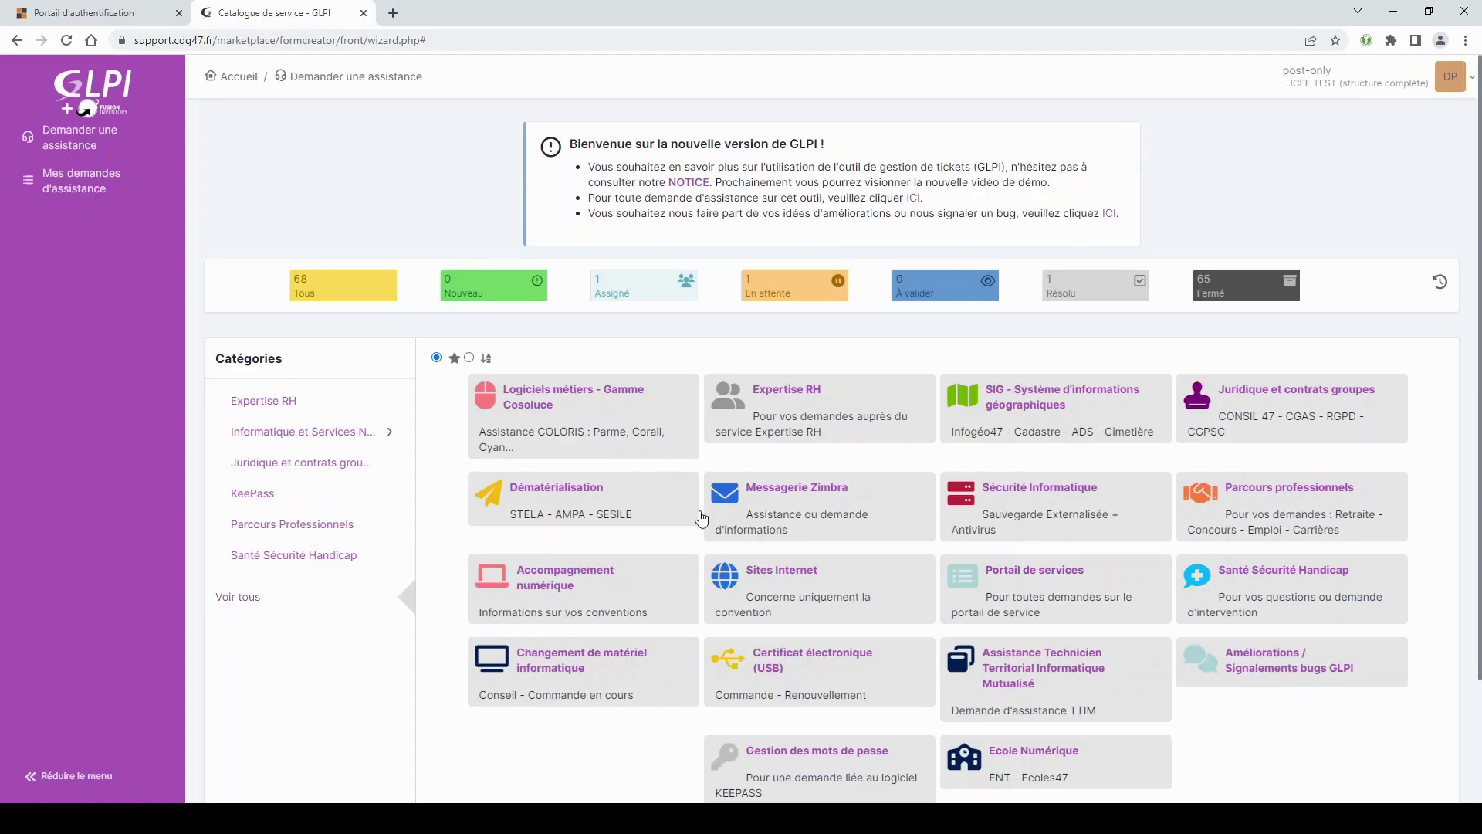
Open the "Logiciels métiers - Gamme Cosoluce" request form and review its fields
{"action": "scroll", "coordinate": [1068, 538], "scroll_direction": "down", "scroll_amount": 1}
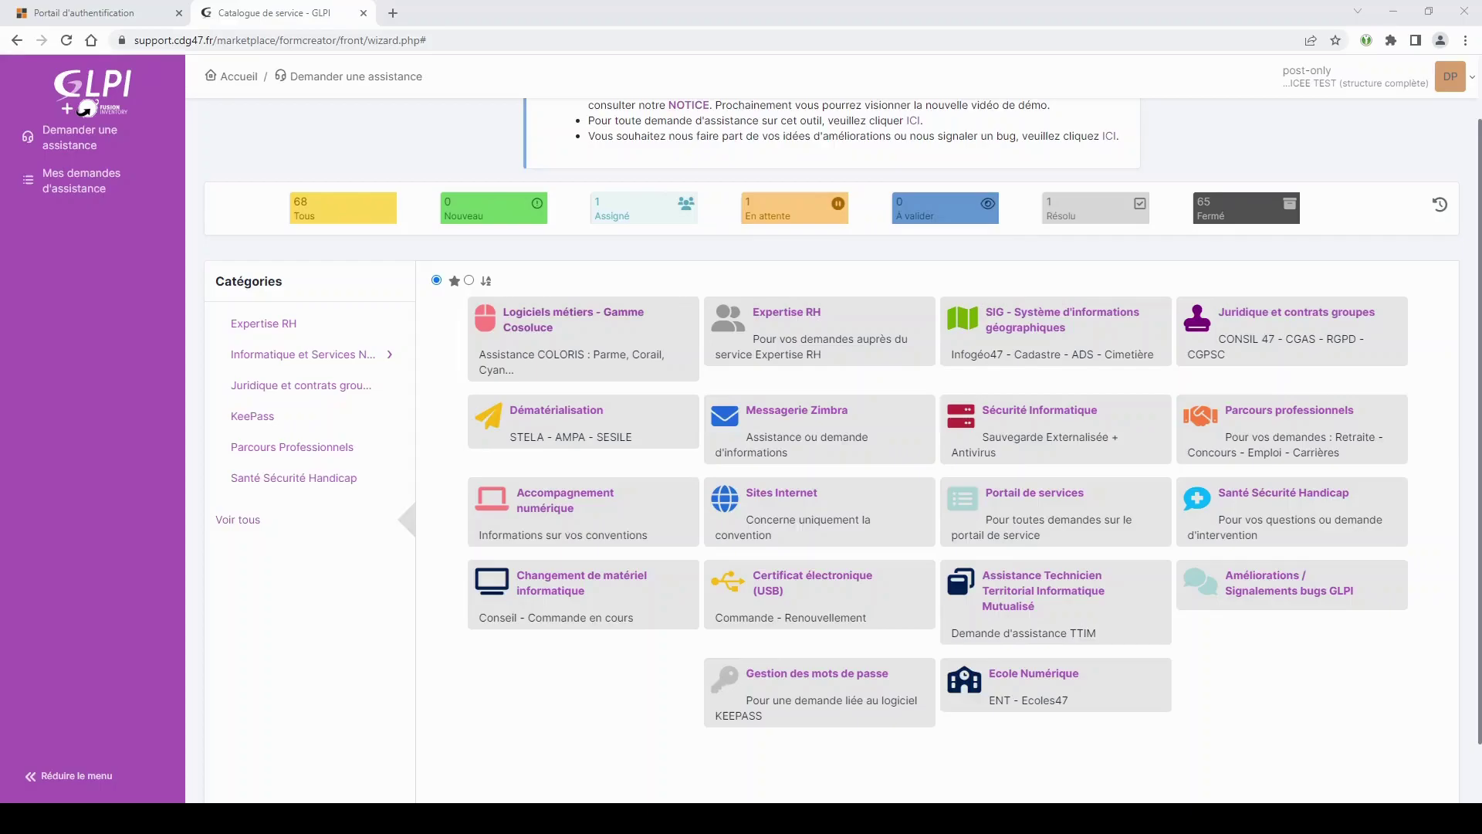
{"action": "left_click", "coordinate": [544, 332]}
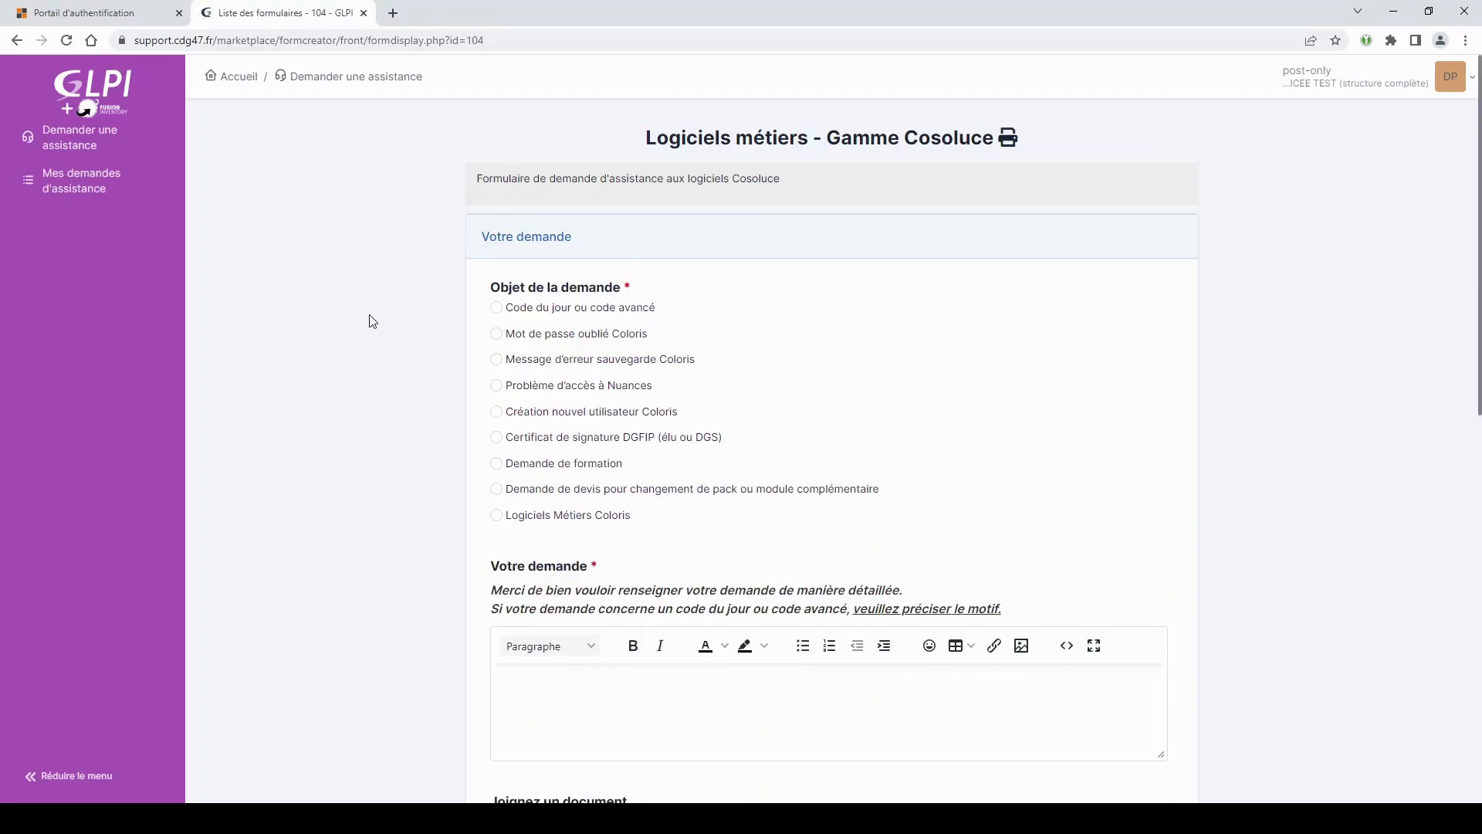
{"action": "scroll", "coordinate": [372, 319], "scroll_direction": "down", "scroll_amount": 1}
{"action": "scroll", "coordinate": [374, 322], "scroll_direction": "down", "scroll_amount": 5}
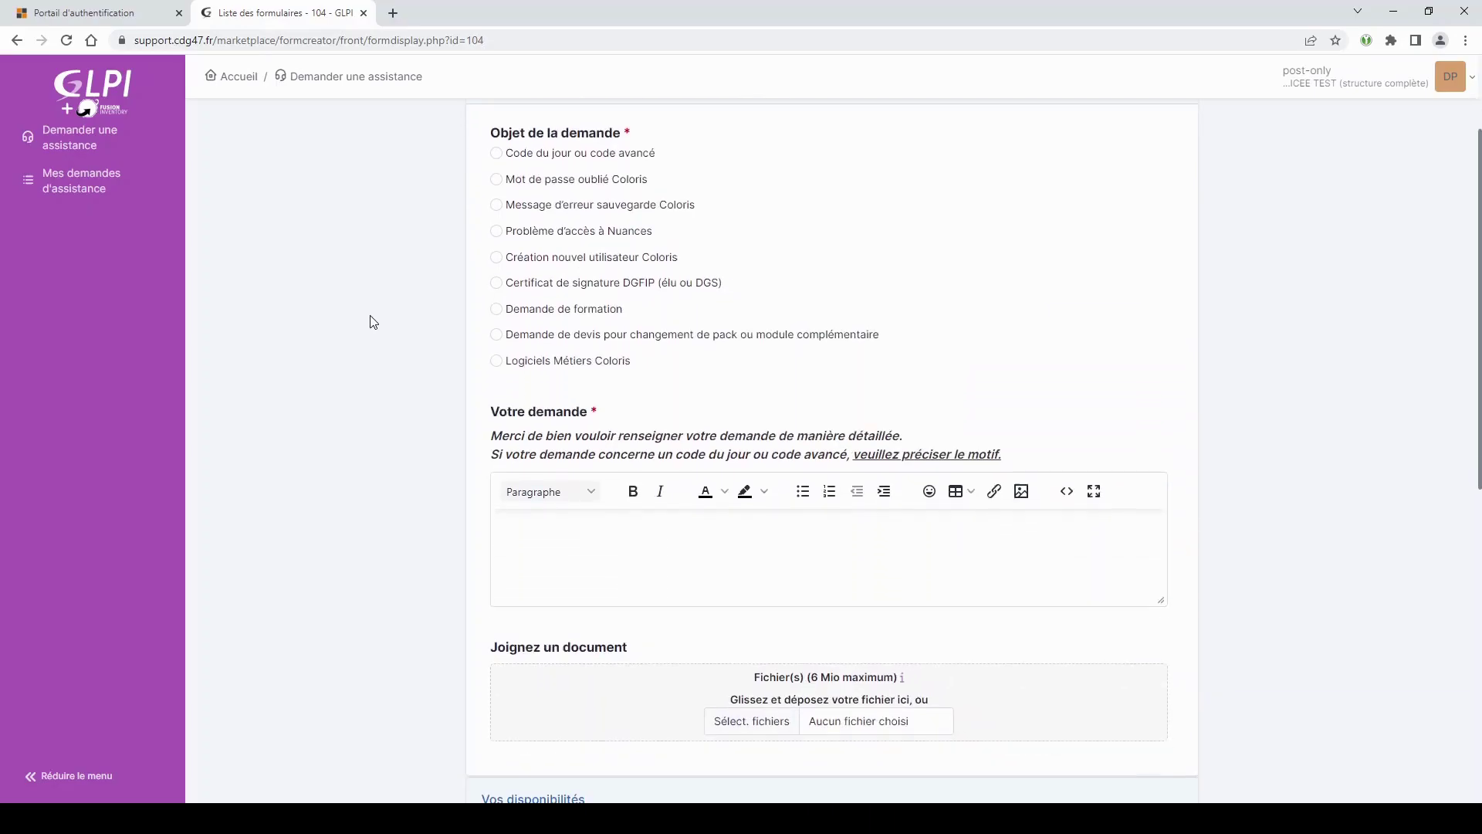
{"action": "scroll", "coordinate": [371, 319], "scroll_direction": "down", "scroll_amount": 2}
{"action": "scroll", "coordinate": [372, 320], "scroll_direction": "up", "scroll_amount": 8}
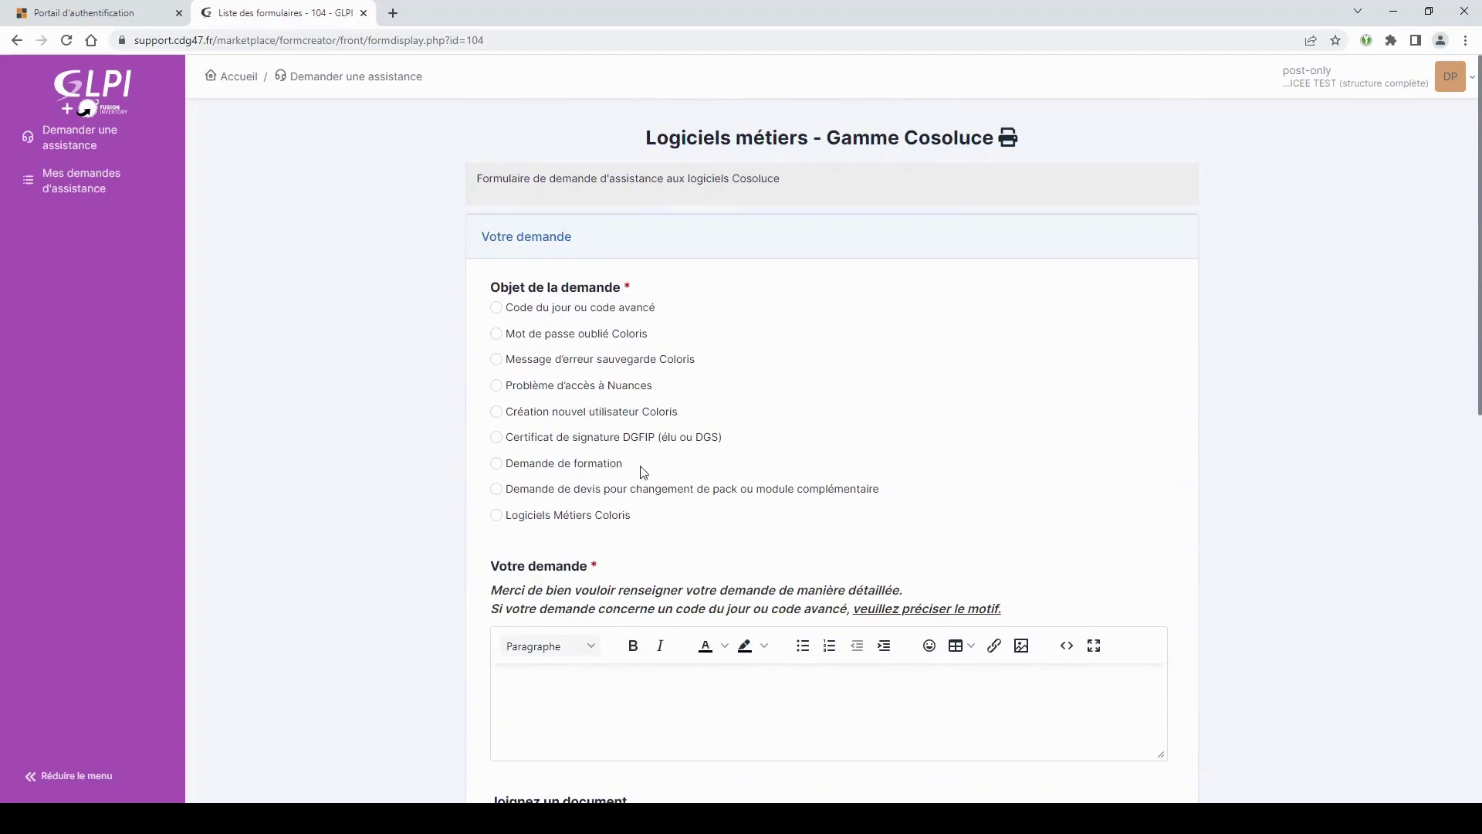
Set the request's subject to Logiciels Métiers Coloris and the software concerned to Corail
{"action": "left_click", "coordinate": [557, 517]}
{"action": "scroll", "coordinate": [739, 517], "scroll_direction": "down", "scroll_amount": 1}
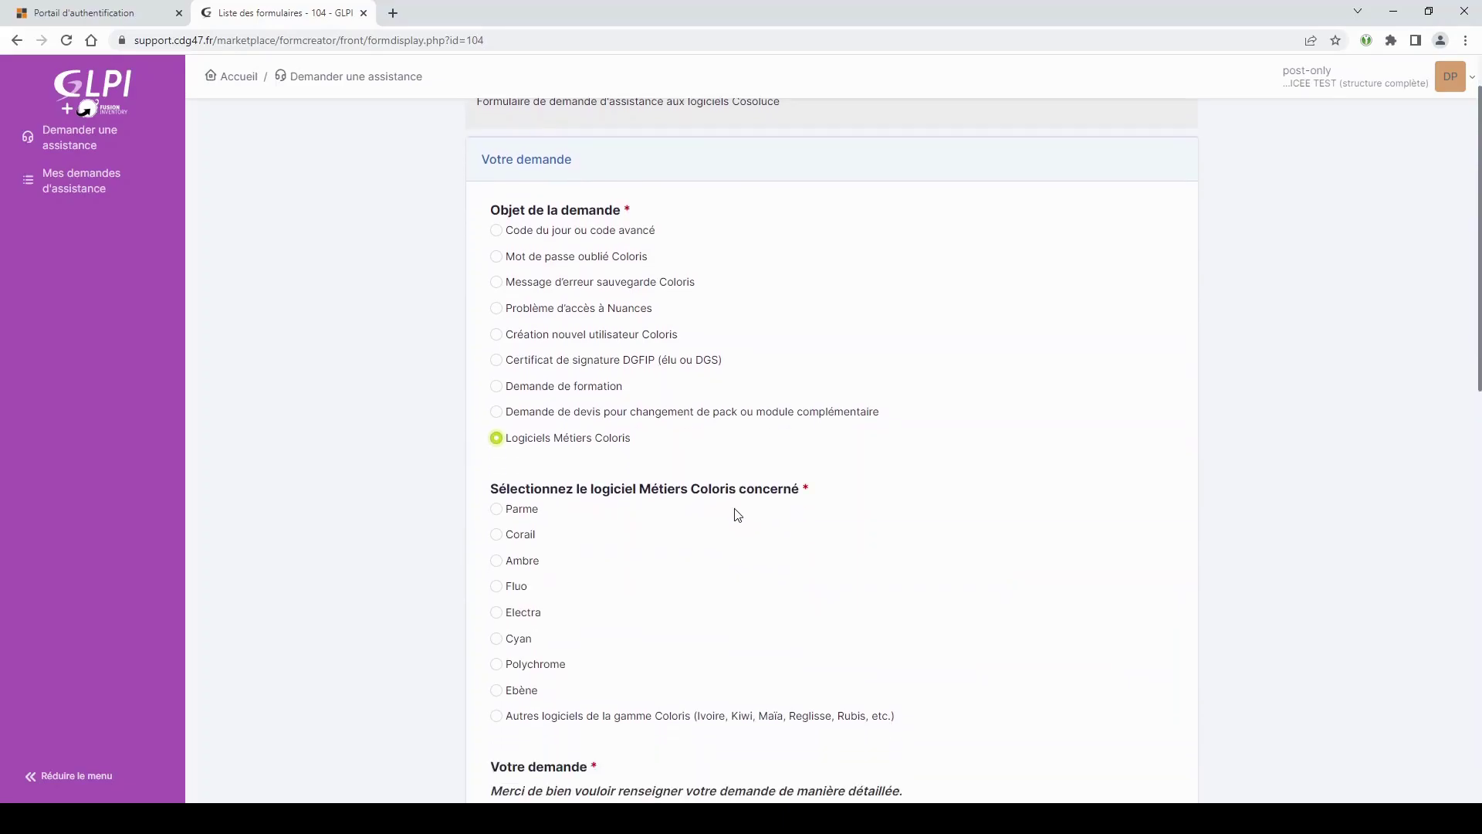
{"action": "scroll", "coordinate": [738, 516], "scroll_direction": "down", "scroll_amount": 1}
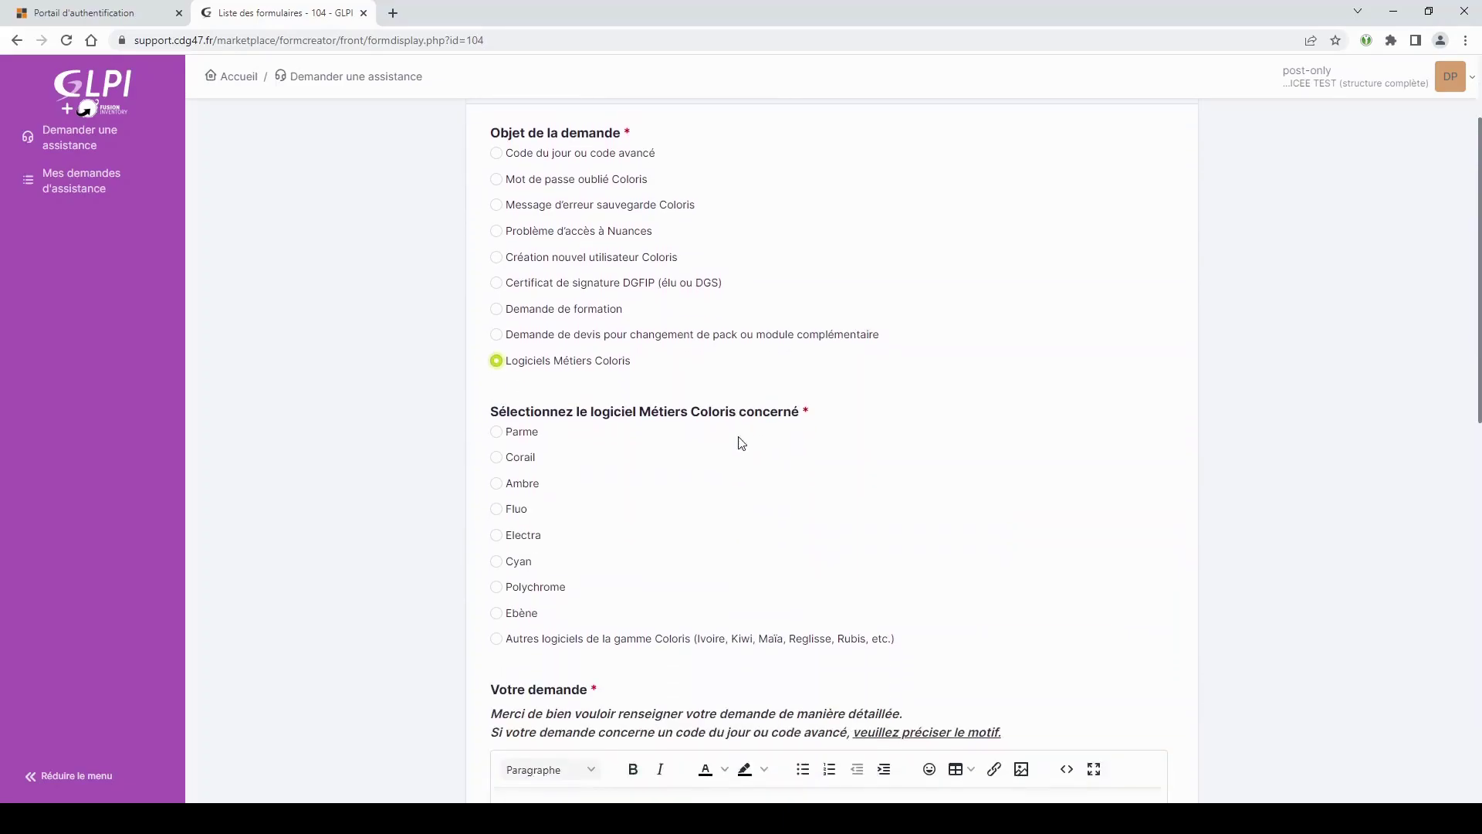
{"action": "left_click", "coordinate": [519, 461]}
Write the request description on four lines: "Bonjour,", "Je signale un incident", "Test ticket démo." and "Merci de votre aide."
{"action": "scroll", "coordinate": [708, 456], "scroll_direction": "down", "scroll_amount": 2}
{"action": "left_click", "coordinate": [597, 598]}
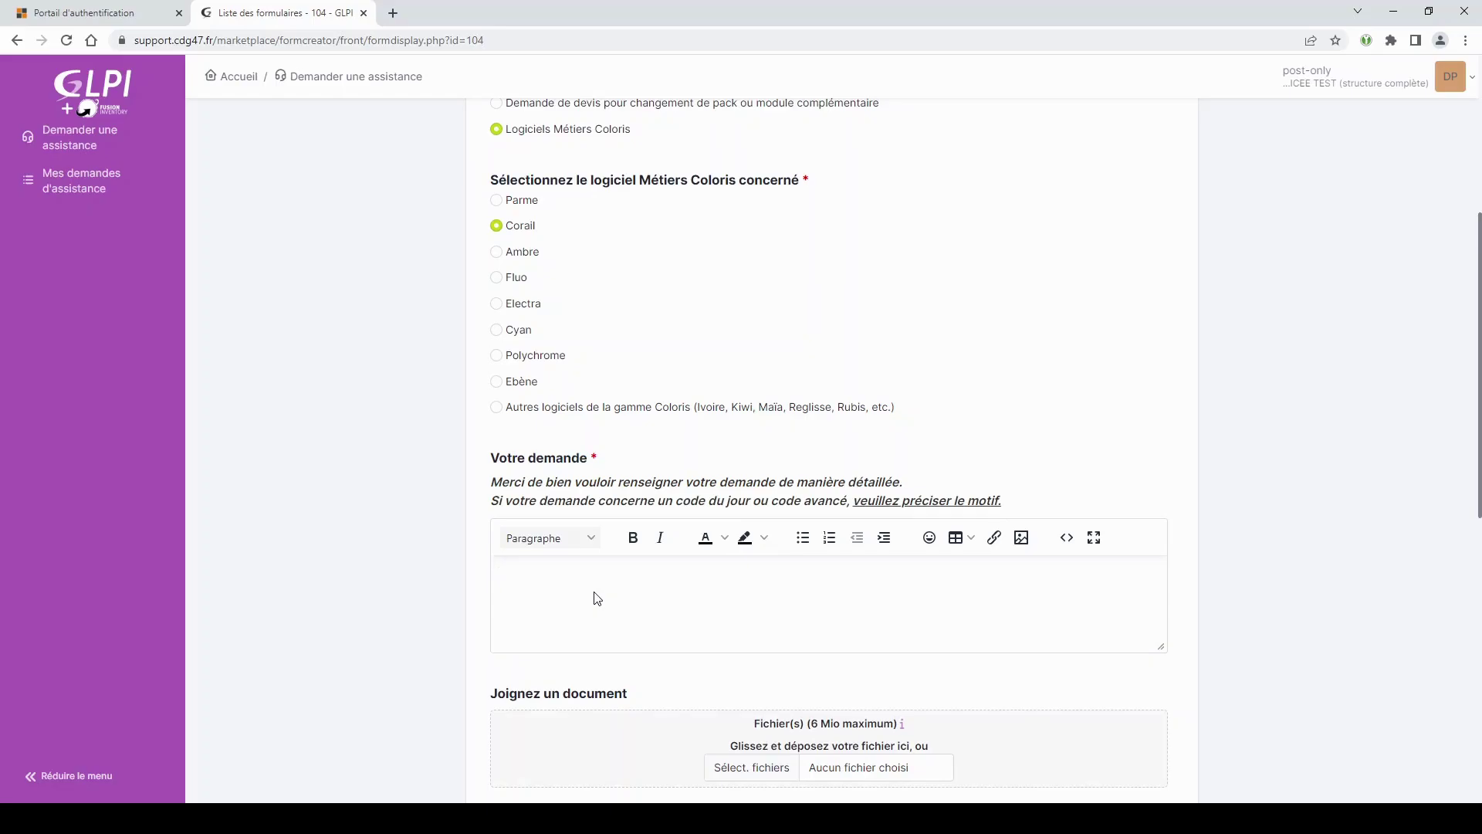
{"action": "type", "text": "Bonjour,"}
{"action": "key", "text": "Return"}
{"action": "type", "text": "Je sign"}
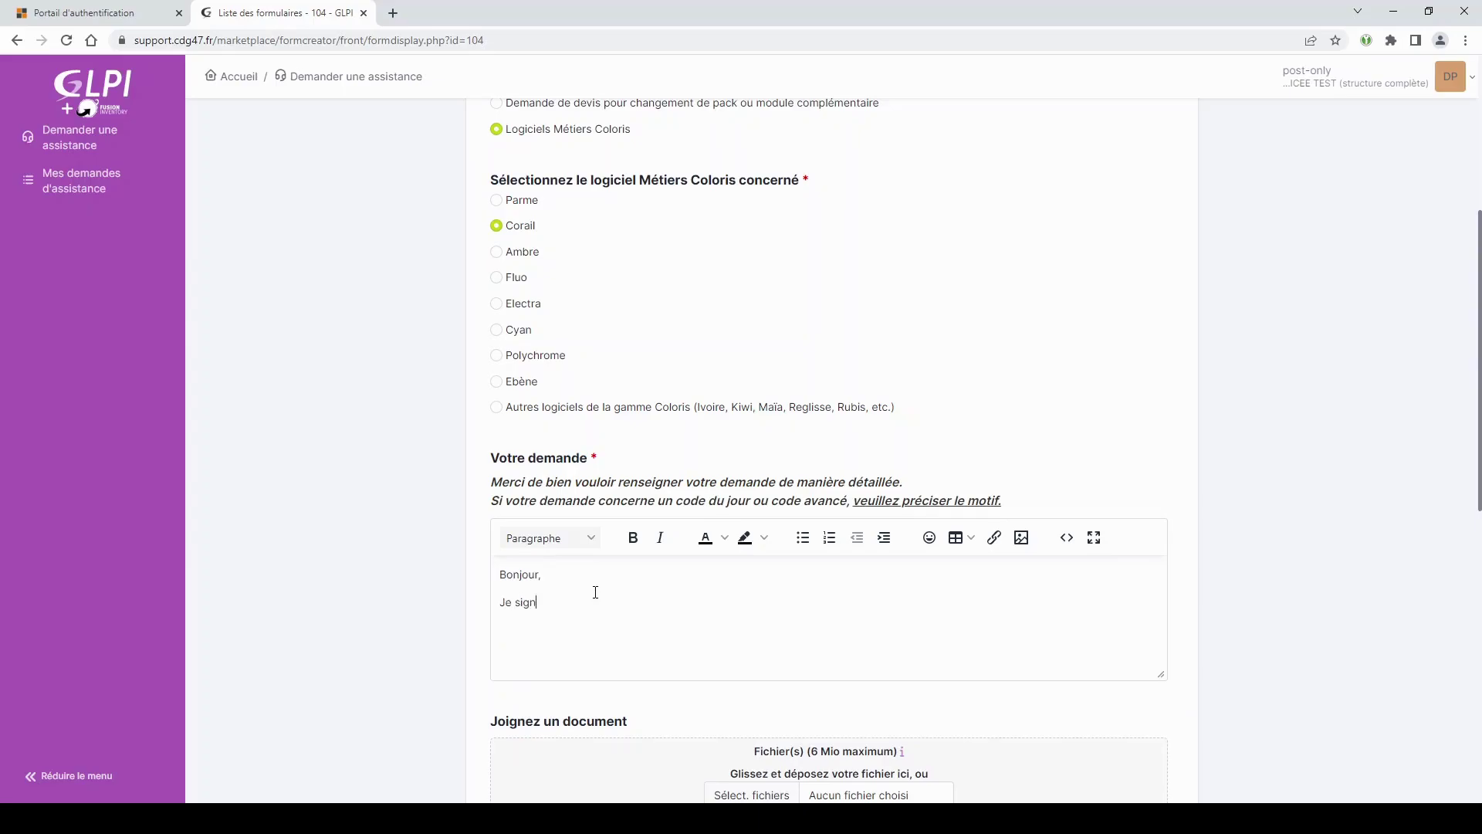
{"action": "type", "text": "ale un "}
{"action": "type", "text": "ind"}
{"action": "type", "text": "ident"}
{"action": "key", "text": "Return"}
{"action": "type", "text": "Test ticket de"}
{"action": "type", "text": "BackSpace."}
{"action": "key", "text": "Return"}
{"action": "type", "text": "M"}
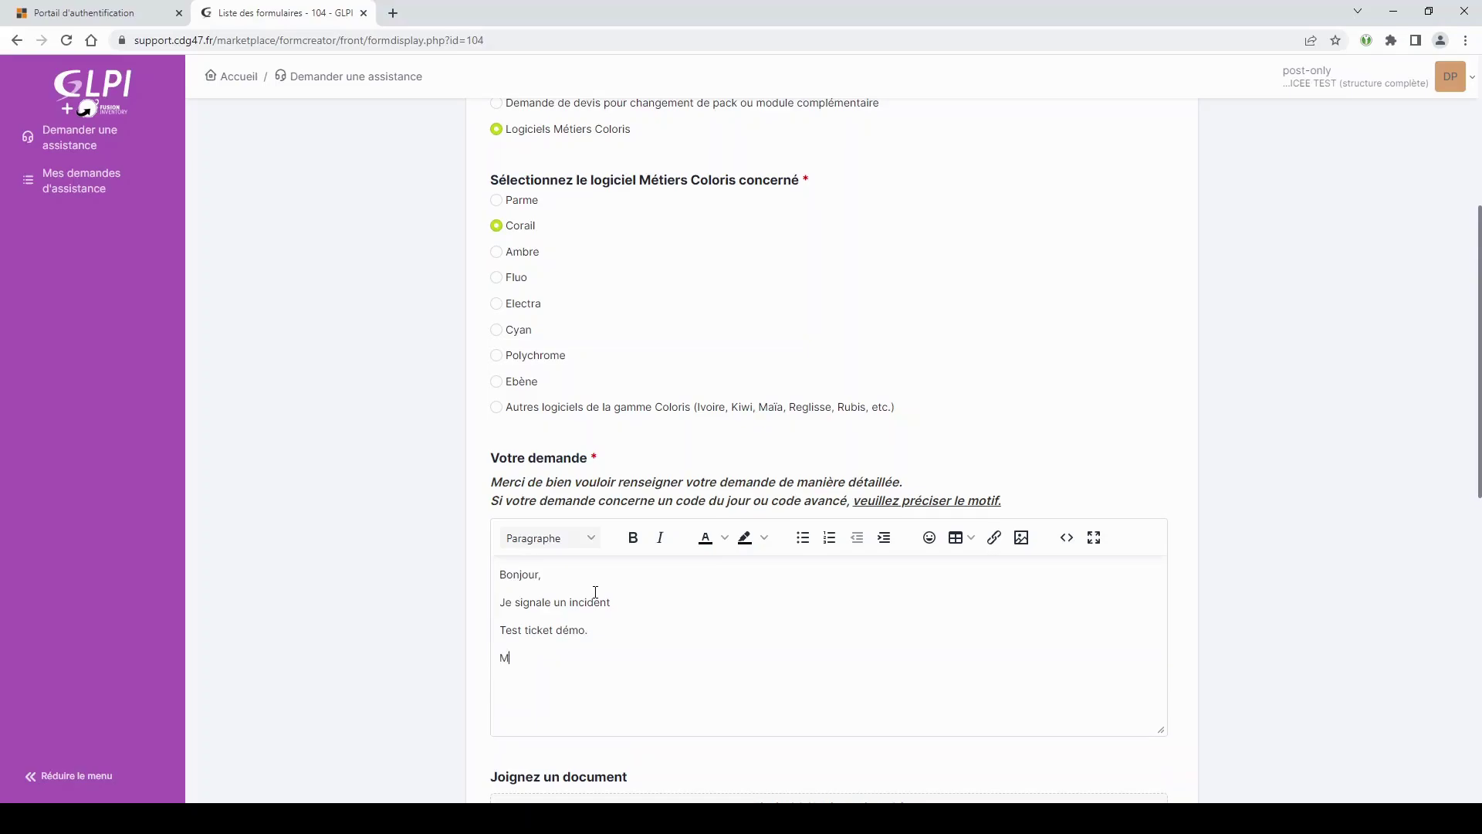
{"action": "type", "text": "erci de votre aide."}
{"action": "scroll", "coordinate": [598, 586], "scroll_direction": "down", "scroll_amount": 3}
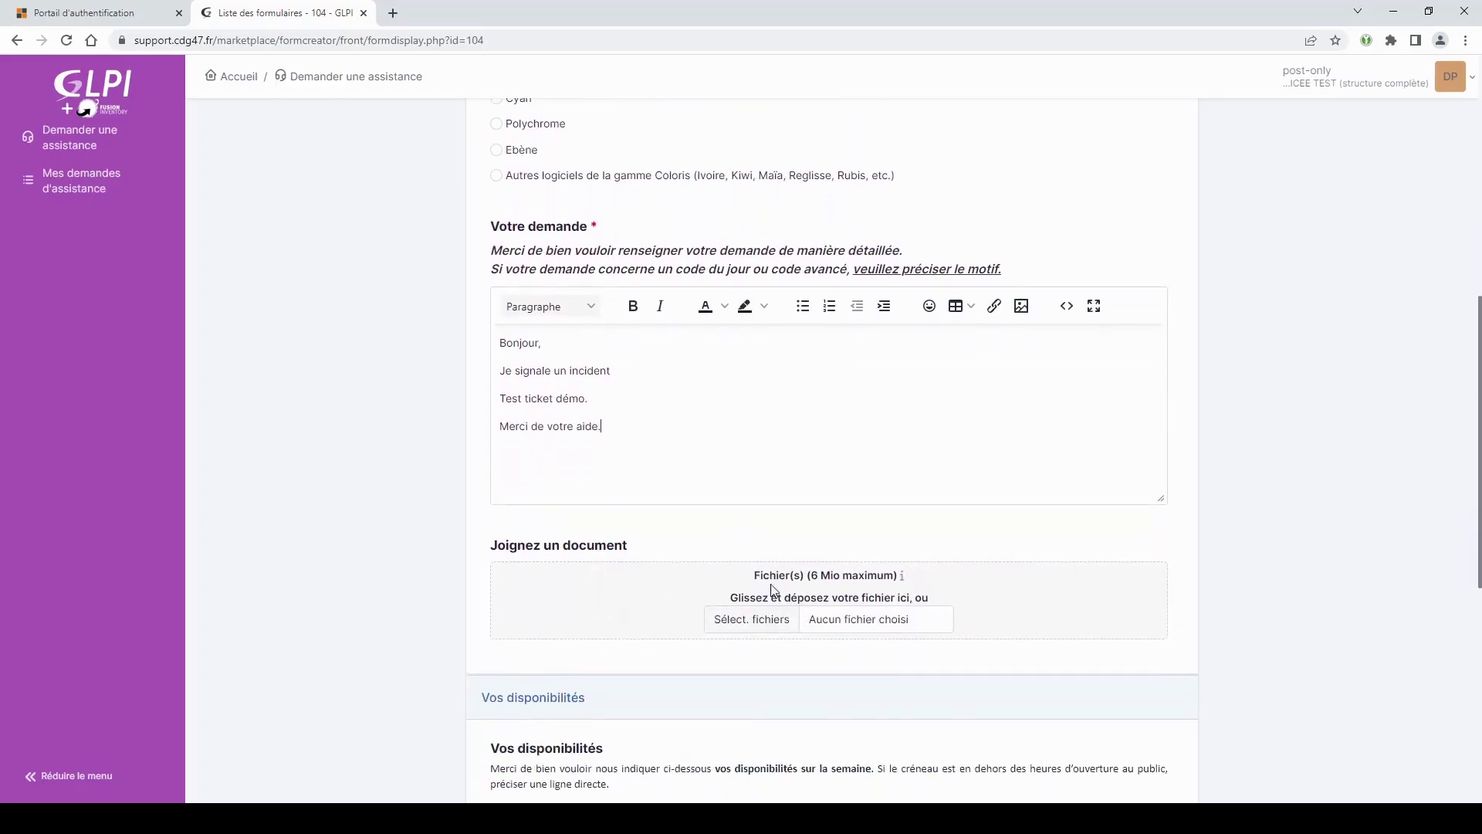
Select the callback slots Lundi matin, Mercredi matin and Jeudi après-midi in the availability section
{"action": "scroll", "coordinate": [781, 594], "scroll_direction": "down", "scroll_amount": 1}
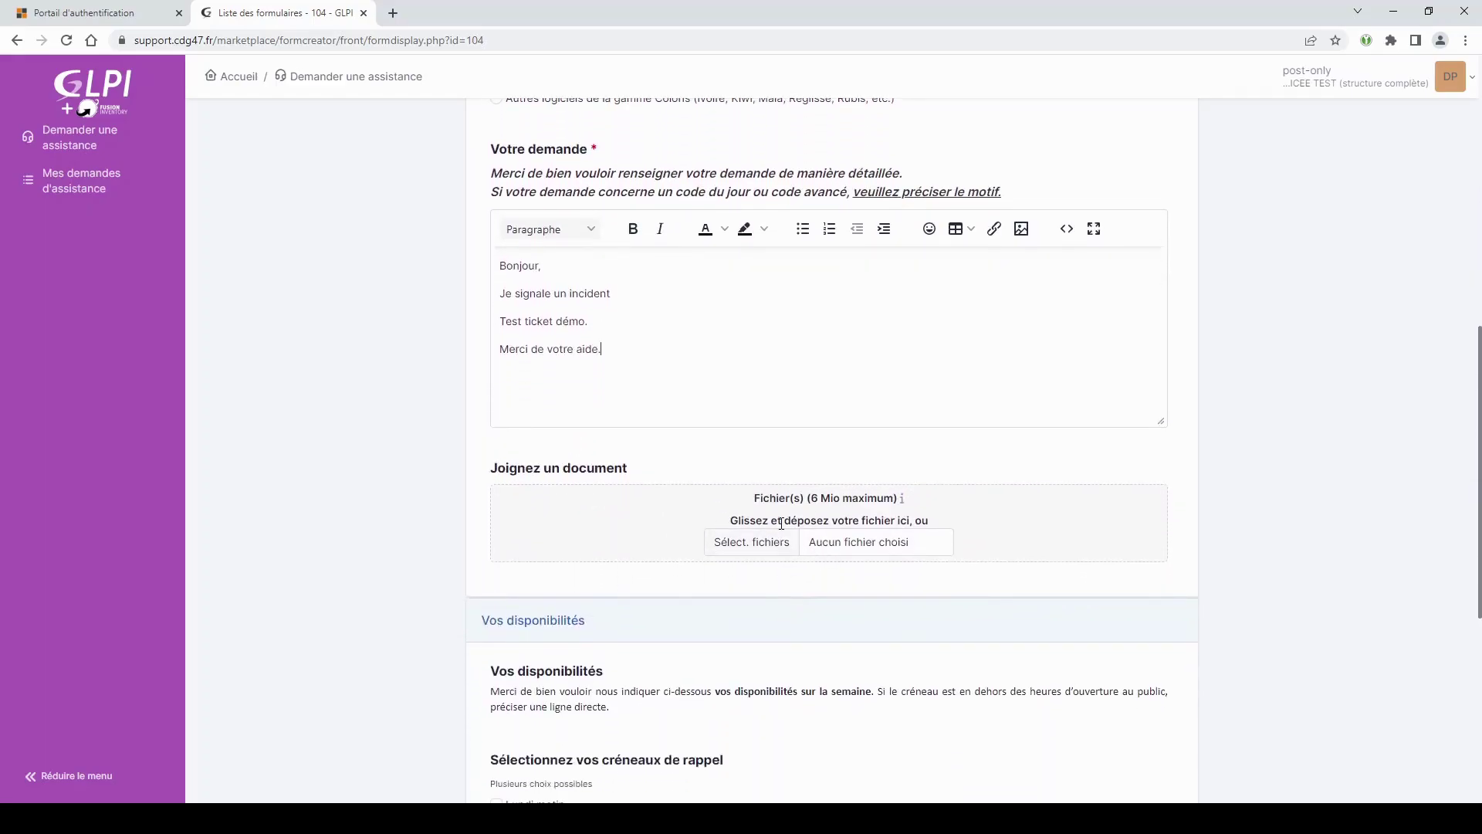
{"action": "scroll", "coordinate": [759, 555], "scroll_direction": "down", "scroll_amount": 5}
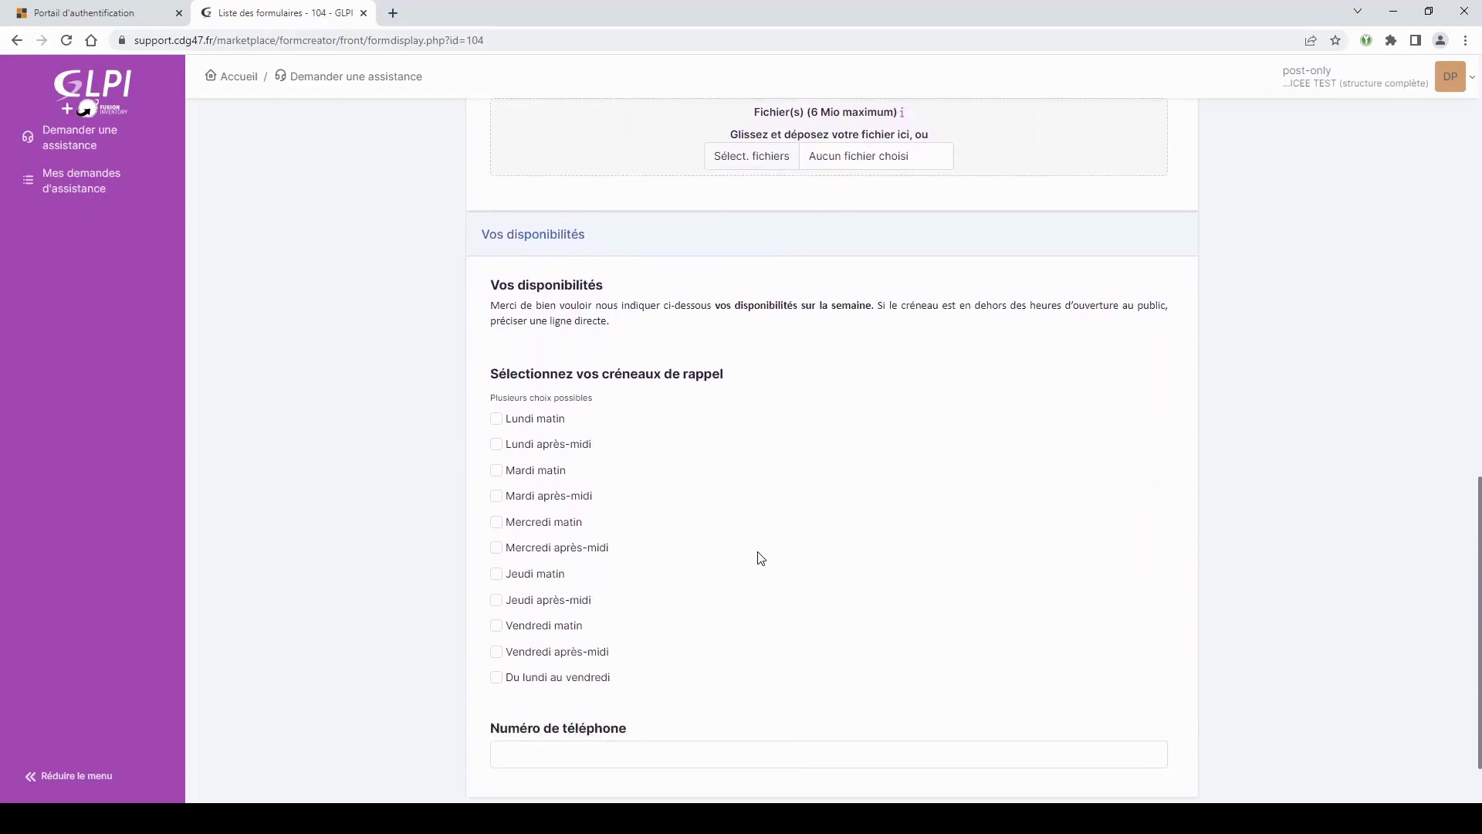
{"action": "left_click", "coordinate": [498, 679]}
{"action": "left_click", "coordinate": [496, 421]}
{"action": "left_click", "coordinate": [497, 523]}
{"action": "left_click", "coordinate": [497, 600]}
Enter the contact phone number and submit the request form
{"action": "scroll", "coordinate": [783, 622], "scroll_direction": "down", "scroll_amount": 1}
{"action": "left_click", "coordinate": [639, 671]}
{"action": "left_click", "coordinate": [626, 712]}
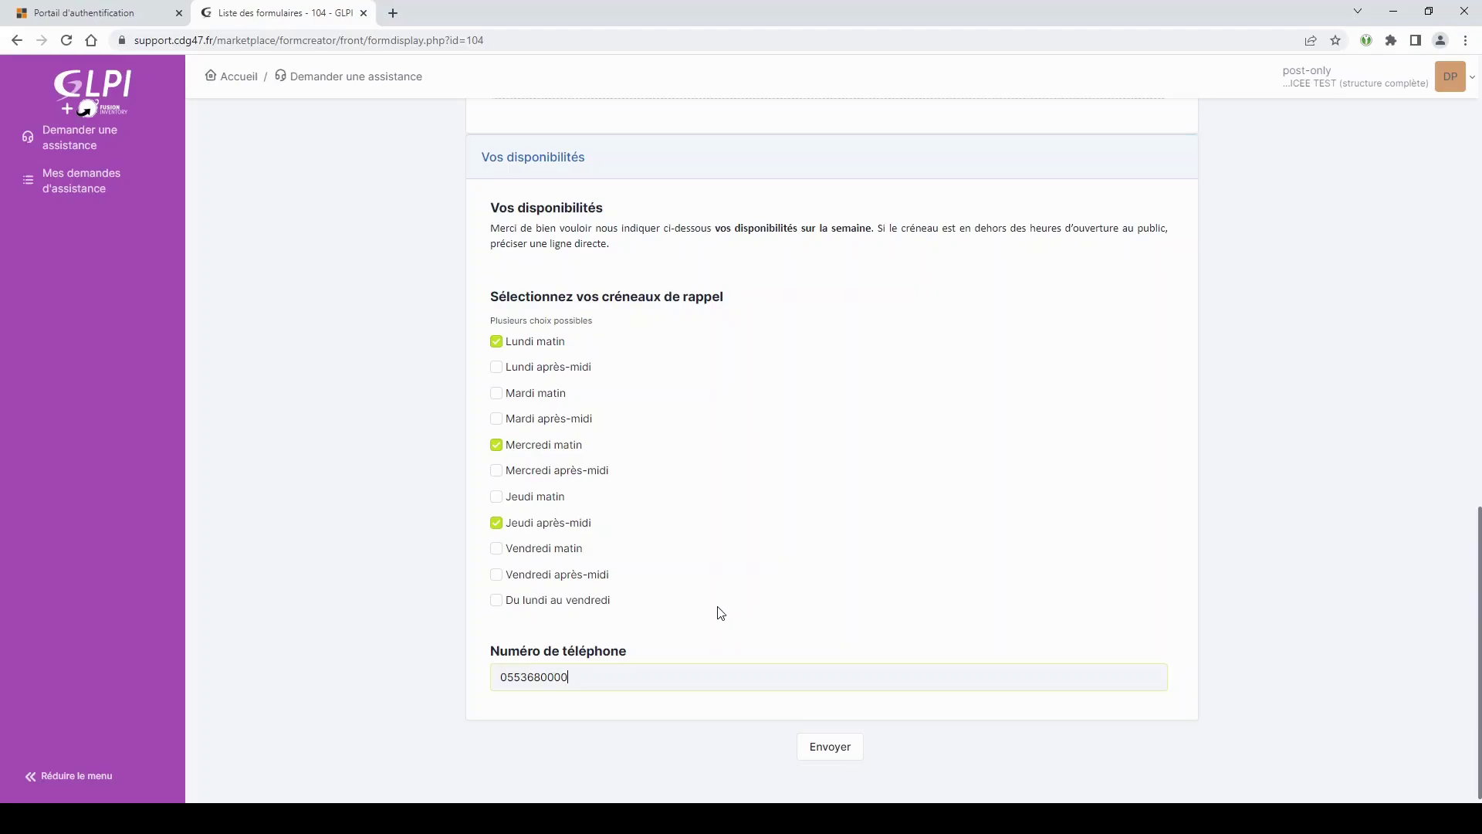
{"action": "left_click", "coordinate": [834, 749]}
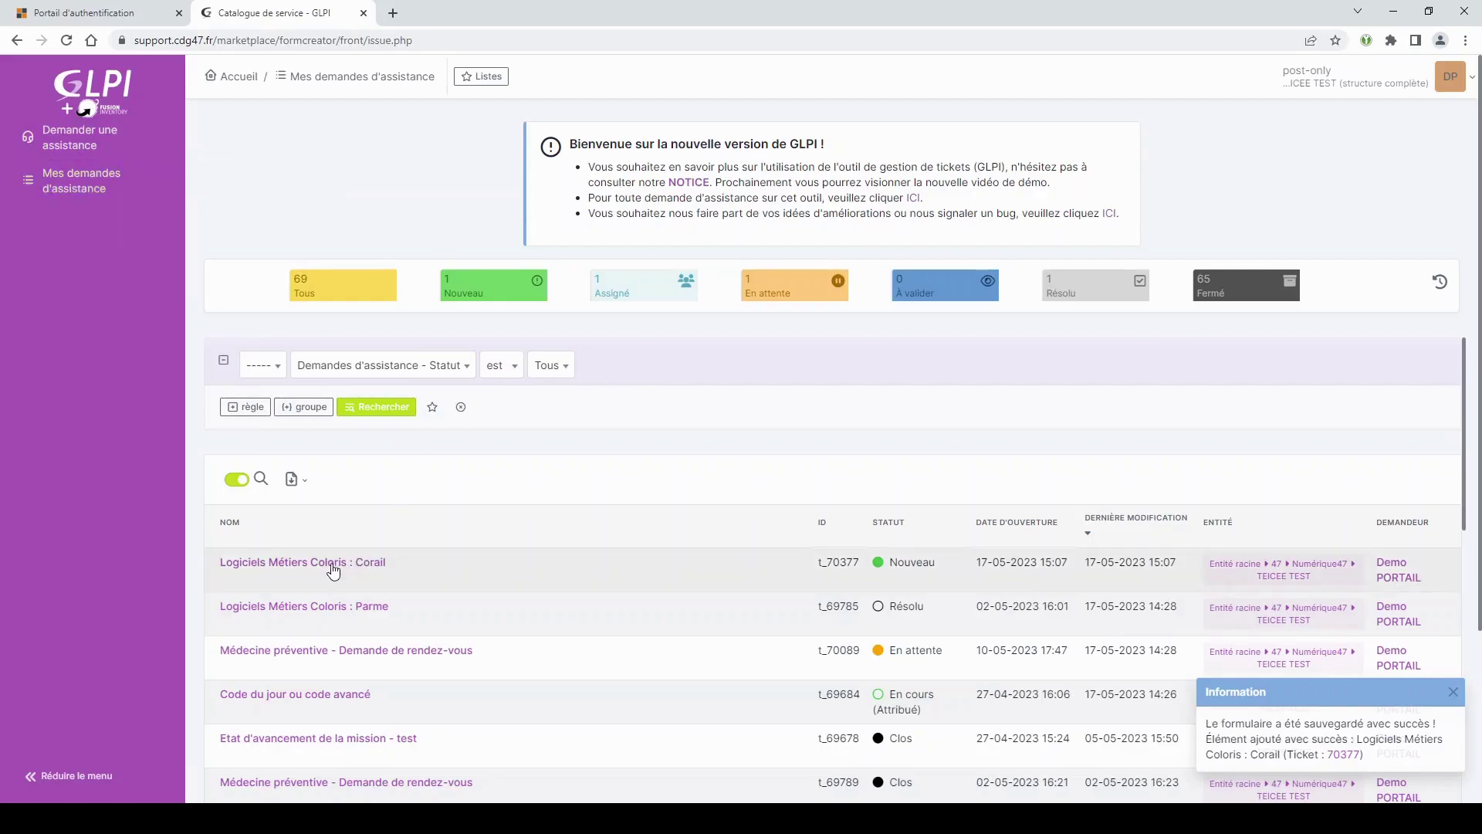
Filter the list of assistance requests to those with the status Non clos
{"action": "mouse_move", "coordinate": [331, 571]}
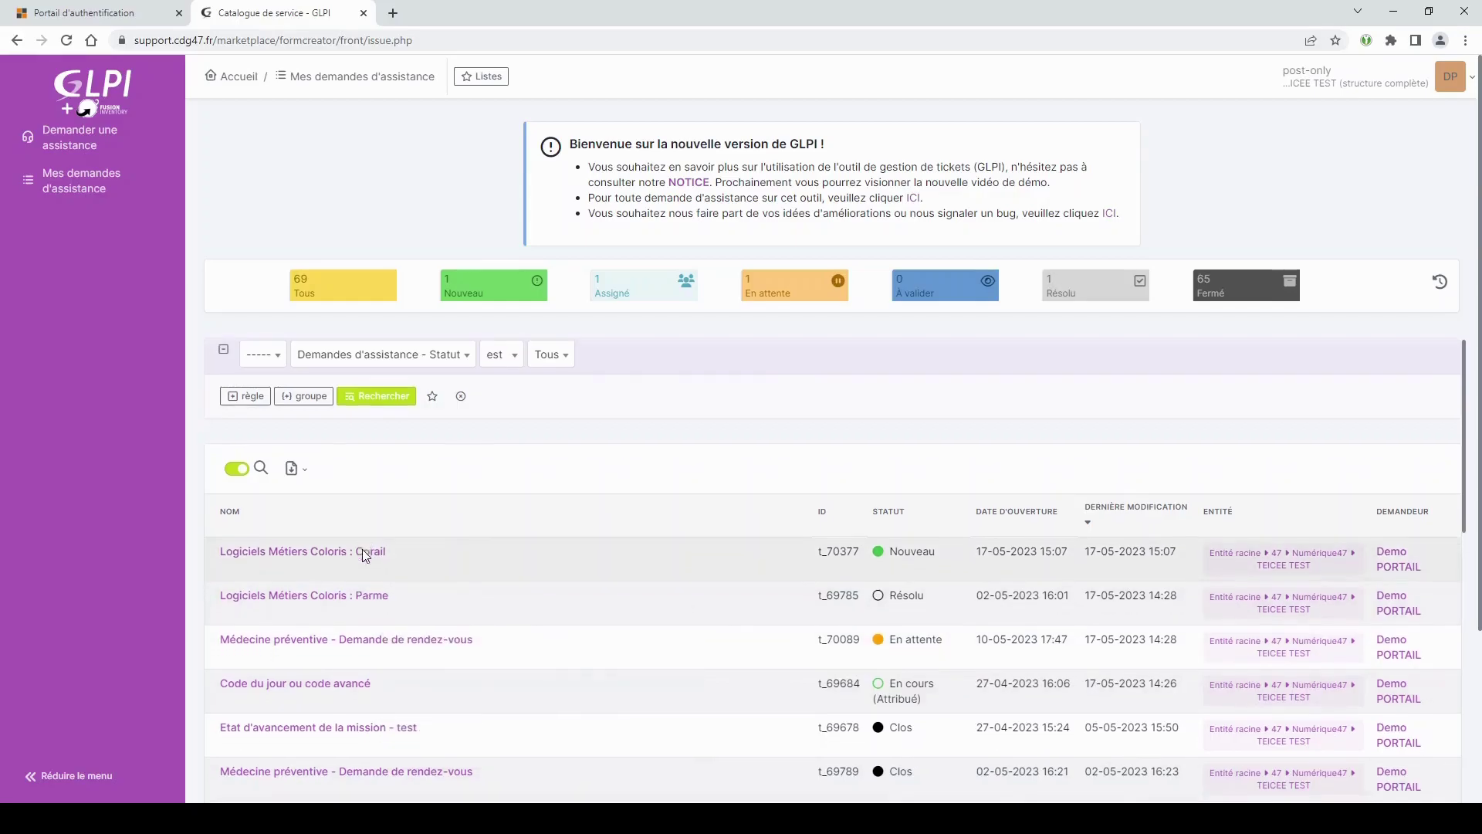
{"action": "scroll", "coordinate": [362, 549], "scroll_direction": "down", "scroll_amount": 1}
{"action": "scroll", "coordinate": [365, 555], "scroll_direction": "up", "scroll_amount": 1}
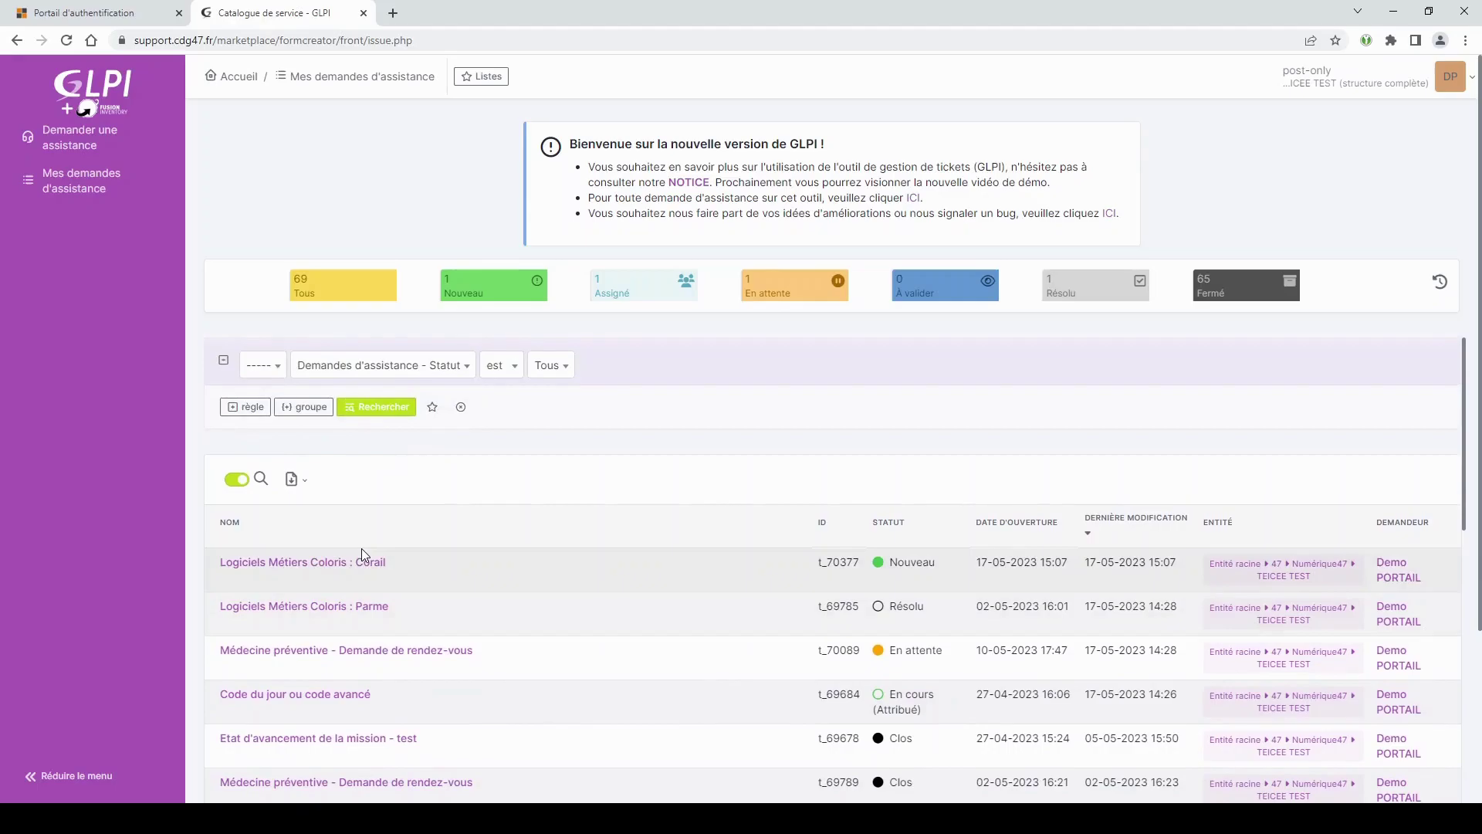
{"action": "left_click", "coordinate": [570, 366]}
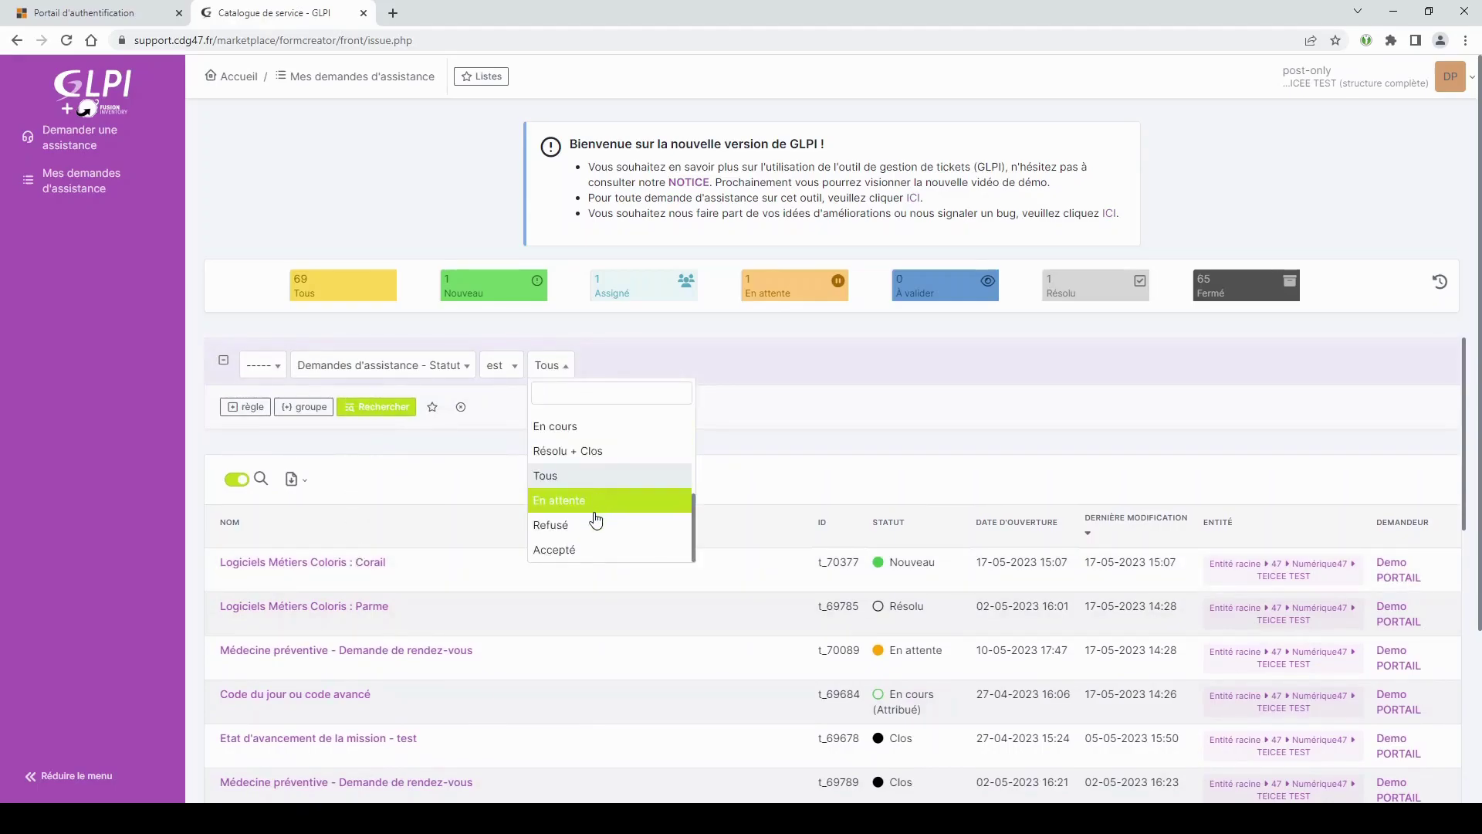
{"action": "scroll", "coordinate": [599, 509], "scroll_direction": "up", "scroll_amount": 3}
{"action": "scroll", "coordinate": [595, 517], "scroll_direction": "down", "scroll_amount": 1}
{"action": "left_click", "coordinate": [572, 517]}
{"action": "left_click", "coordinate": [394, 415]}
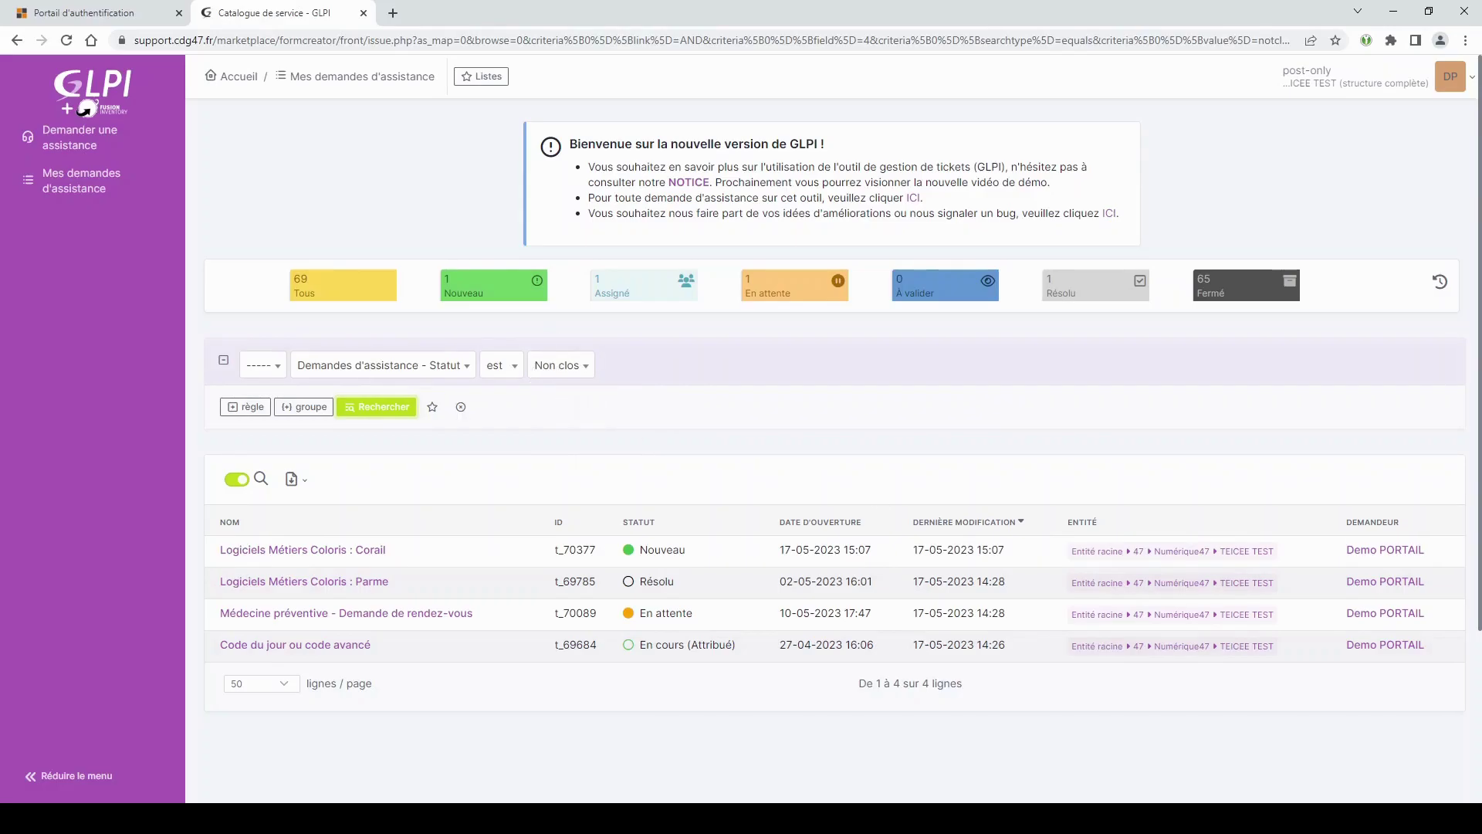
Open the "Logiciels Métiers Coloris : Corail" ticket from the filtered list
{"action": "scroll", "coordinate": [704, 464], "scroll_direction": "down", "scroll_amount": 1}
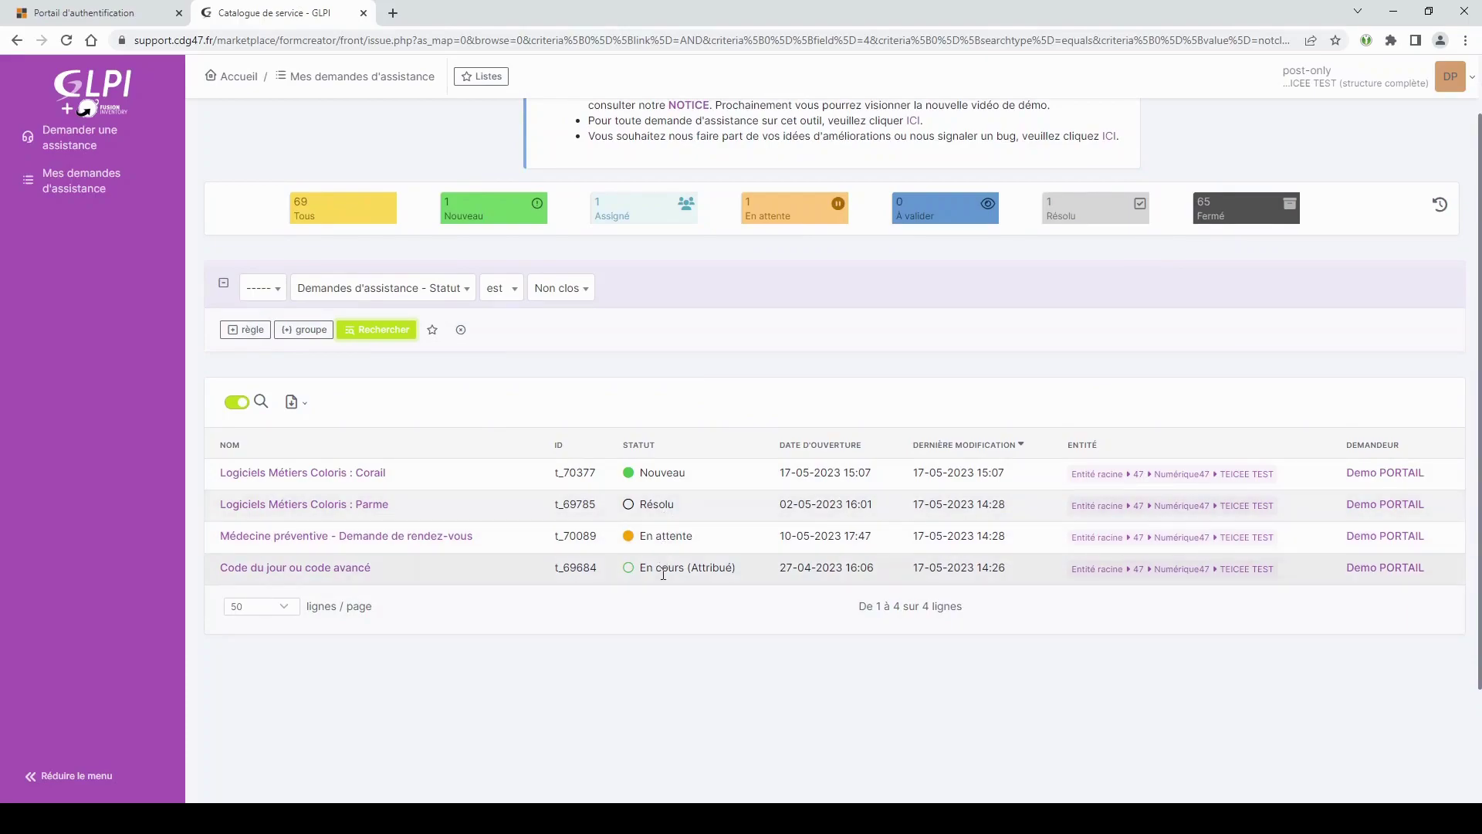
{"action": "mouse_move", "coordinate": [253, 480]}
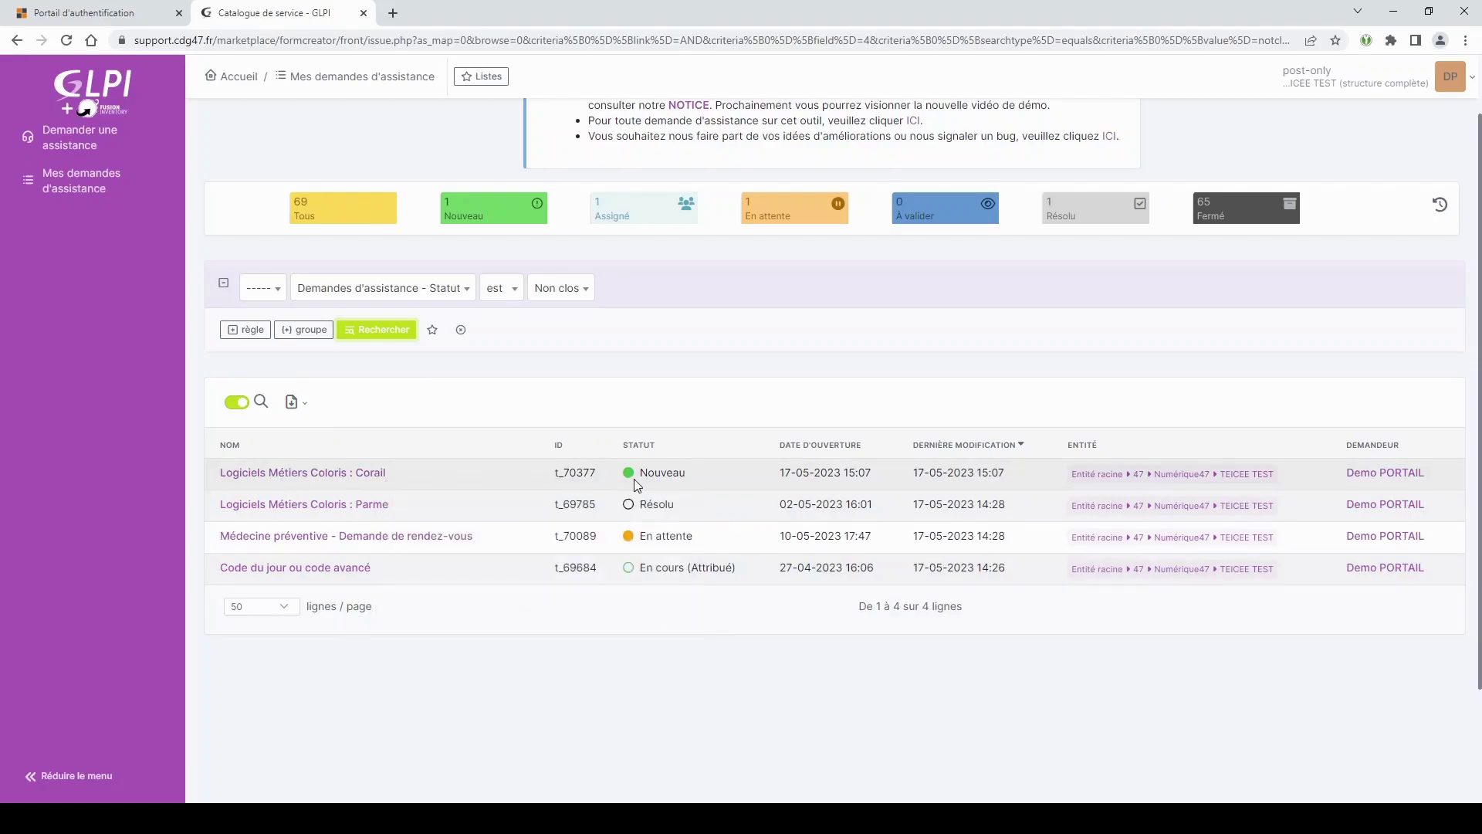
{"action": "left_click", "coordinate": [336, 475]}
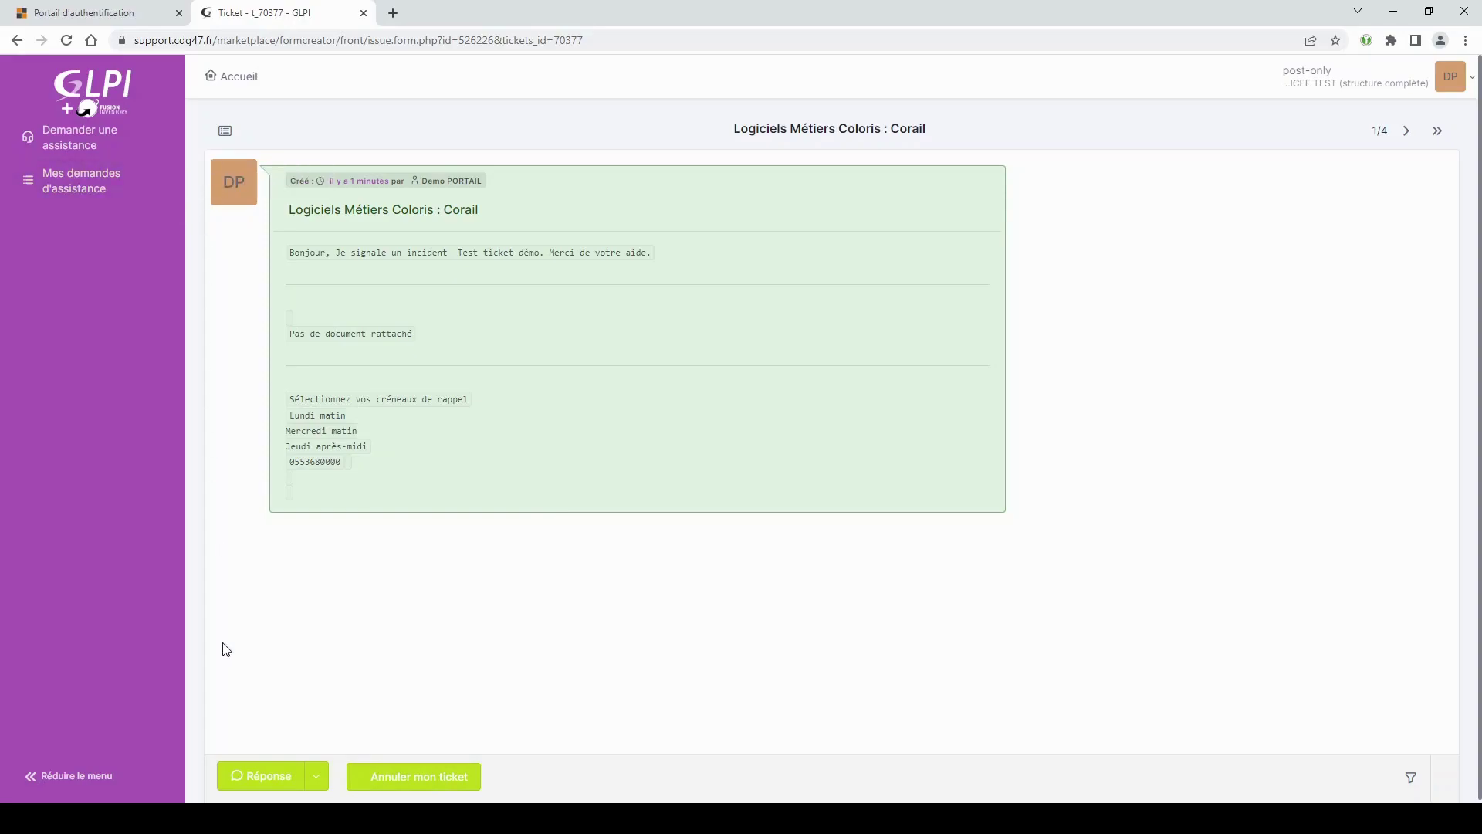
Add the reply "Je complète ma demande" to the Corail ticket
{"action": "left_click", "coordinate": [253, 778]}
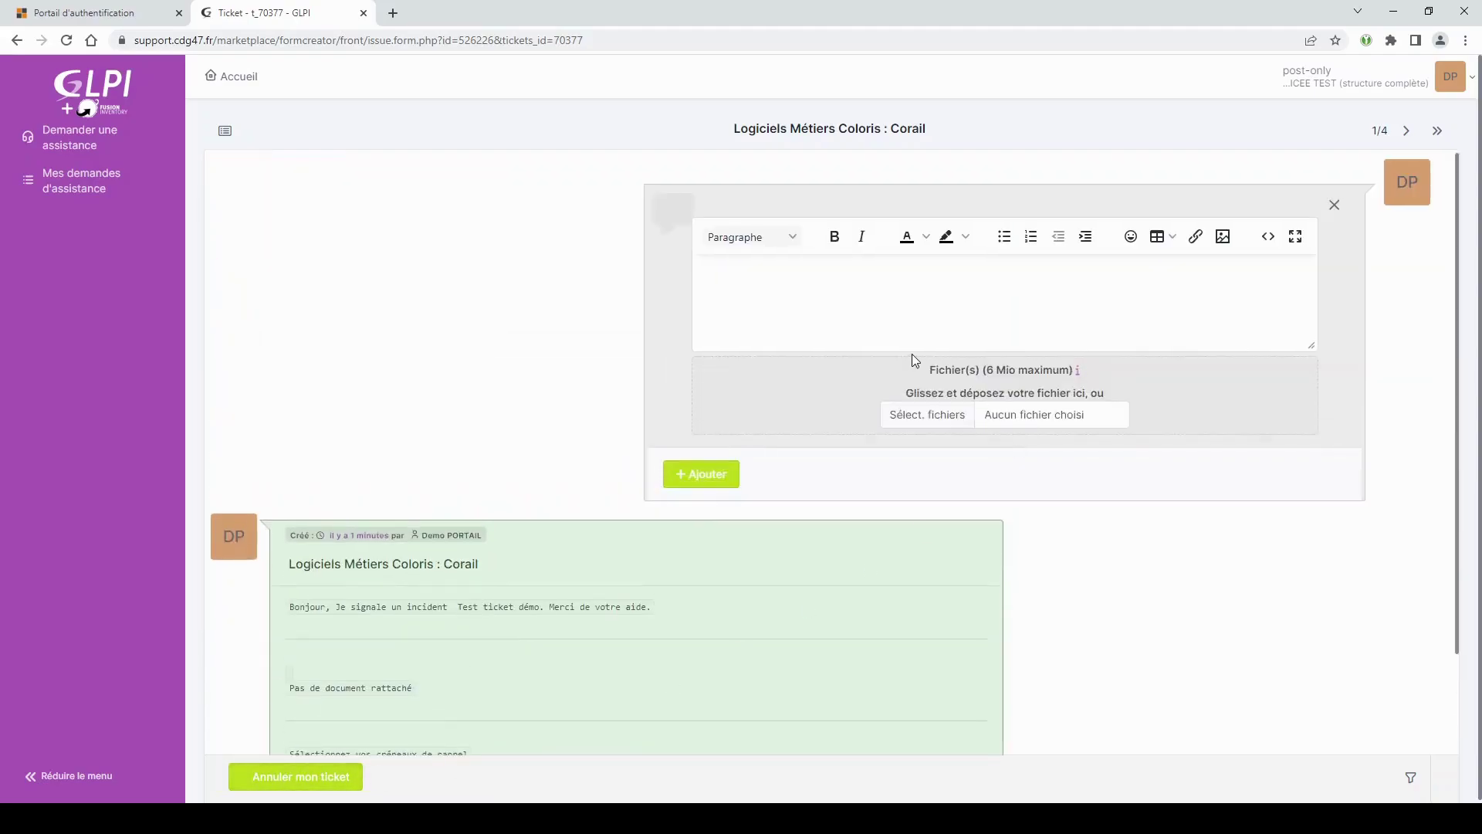
{"action": "left_click", "coordinate": [800, 281]}
{"action": "type", "text": "Je complètt"}
{"action": "type", "text": " ma demande"}
{"action": "left_click", "coordinate": [694, 476]}
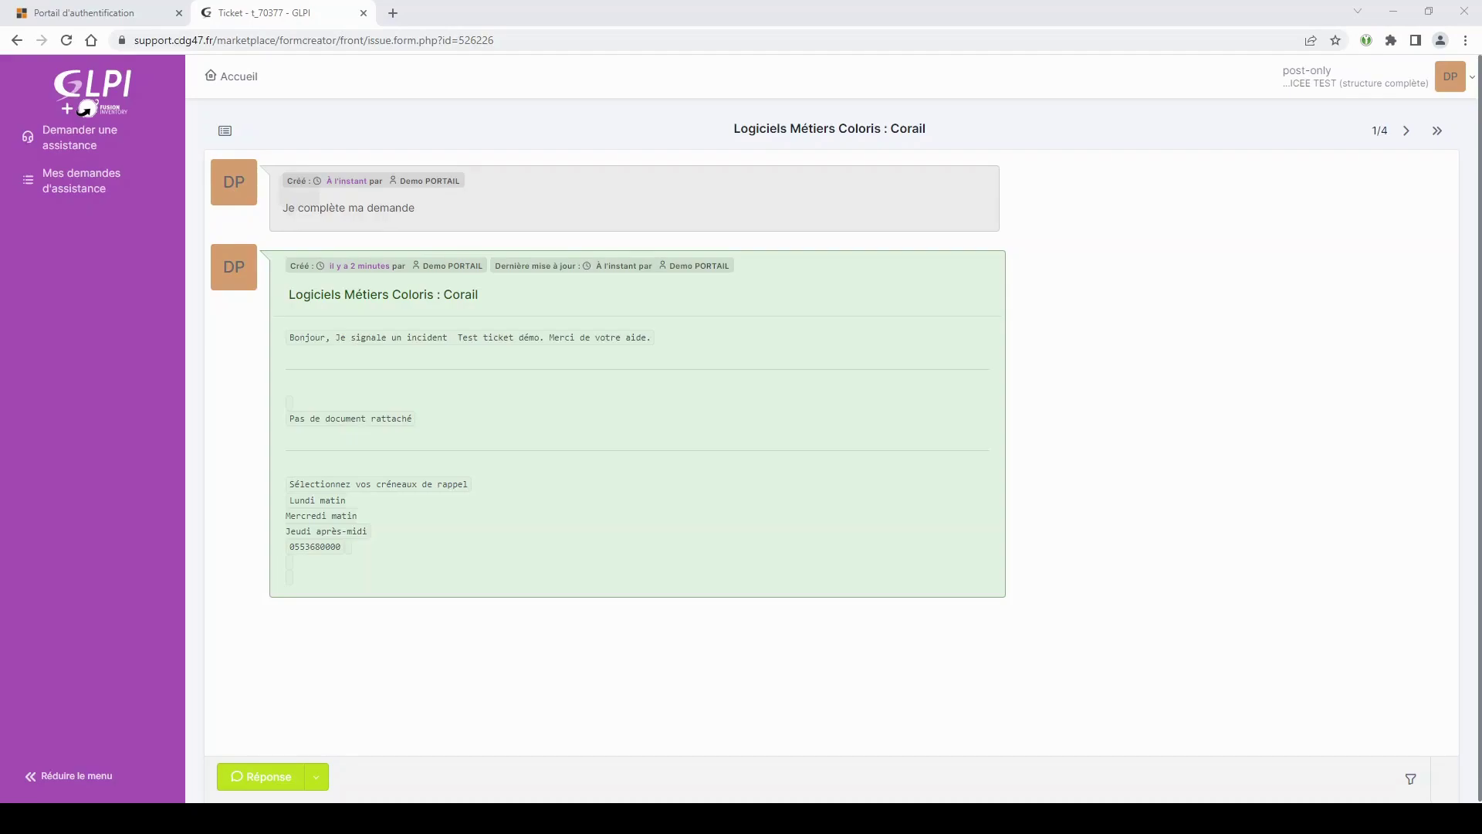
Reopen the Corail ticket from the list of requests and check who wrote the latest reply
{"action": "left_click", "coordinate": [54, 143]}
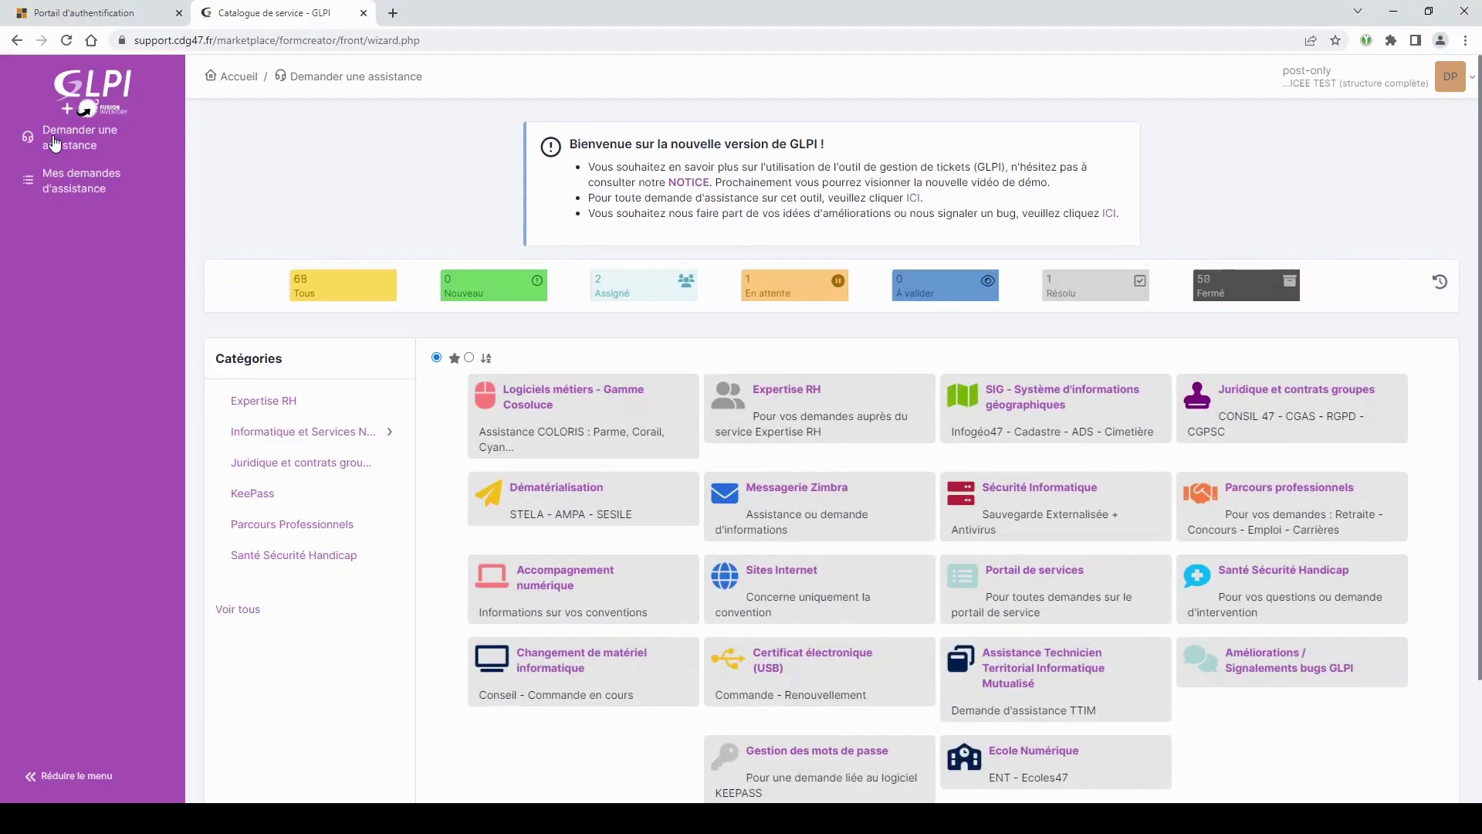
{"action": "left_click", "coordinate": [70, 190]}
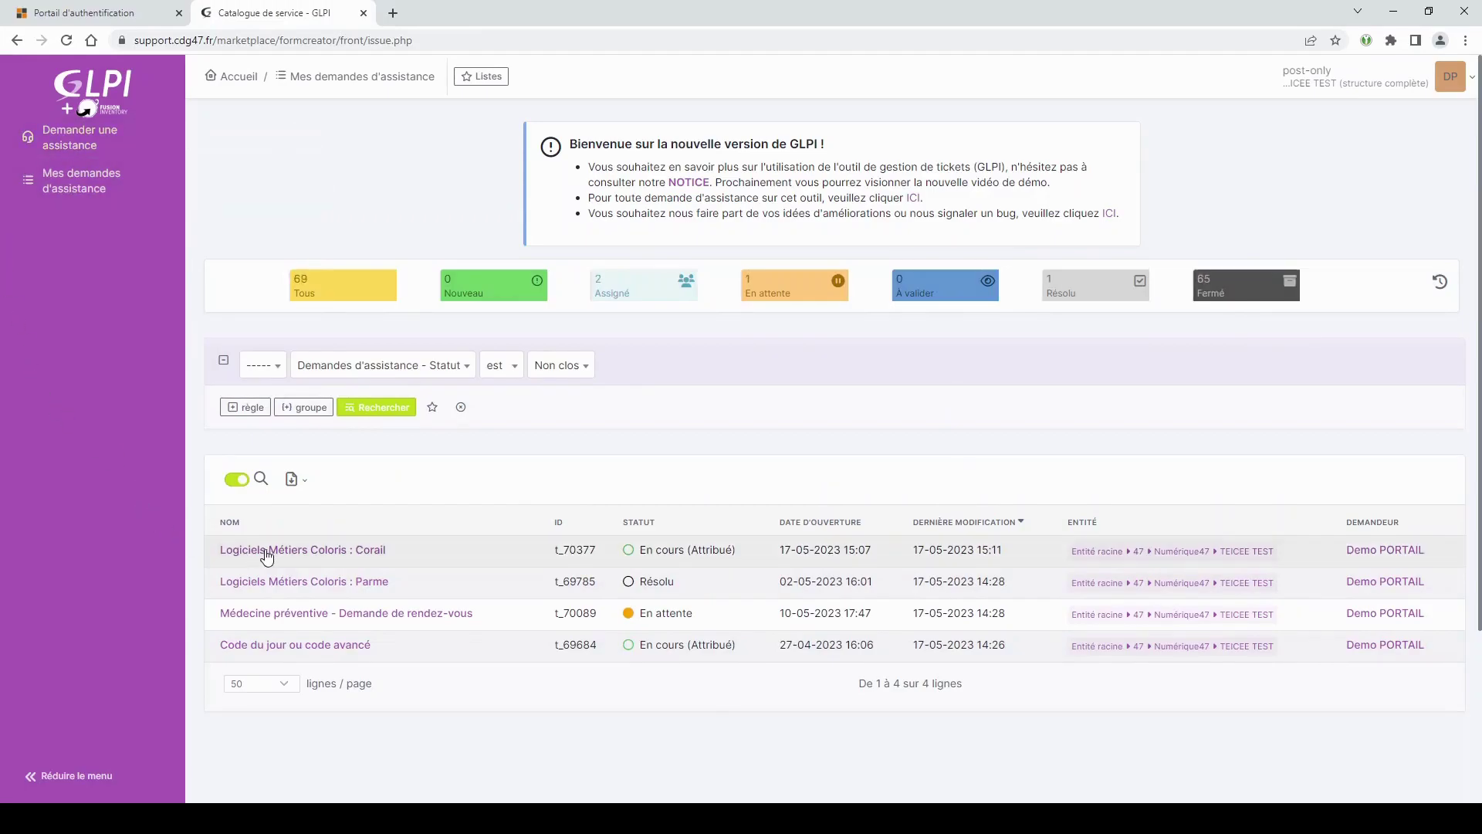
{"action": "mouse_move", "coordinate": [267, 555]}
{"action": "left_click", "coordinate": [348, 551]}
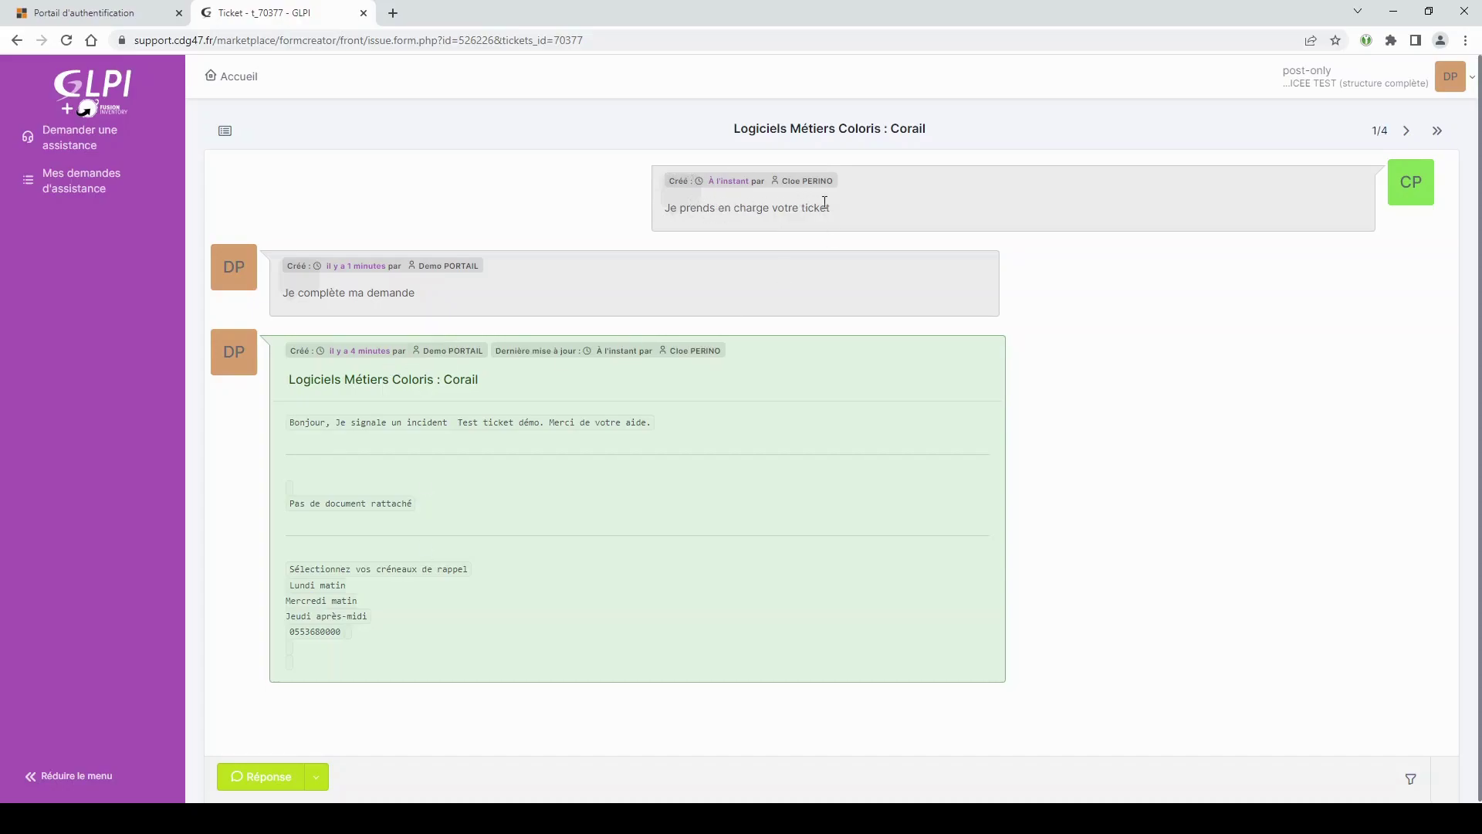
{"action": "mouse_move", "coordinate": [836, 181]}
{"action": "left_click_drag", "start_coordinate": [836, 181], "coordinate": [785, 180]}
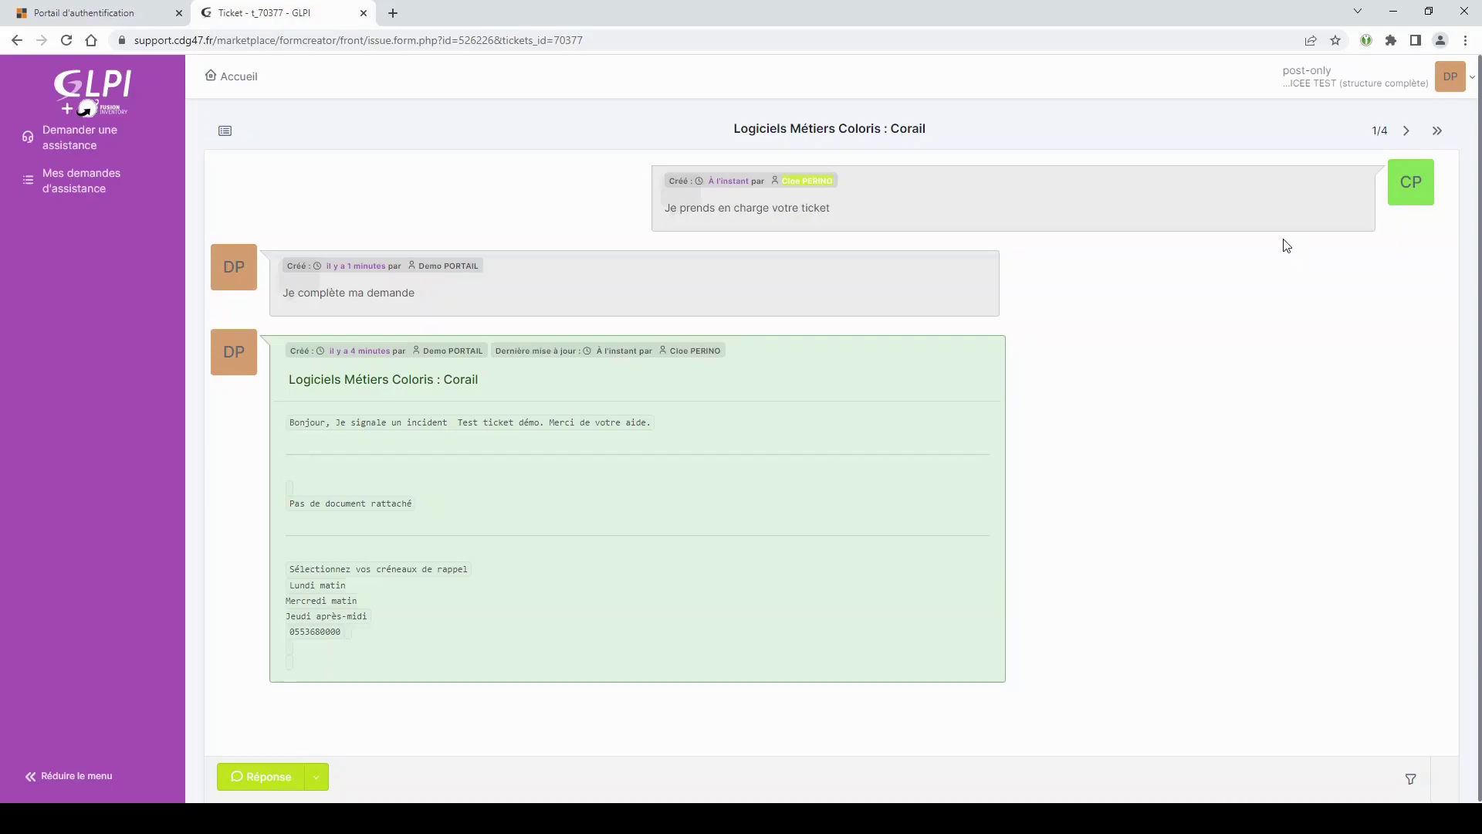
{"action": "left_click", "coordinate": [1233, 225]}
Add the reply "Merci" to the Corail ticket
{"action": "left_click", "coordinate": [244, 781]}
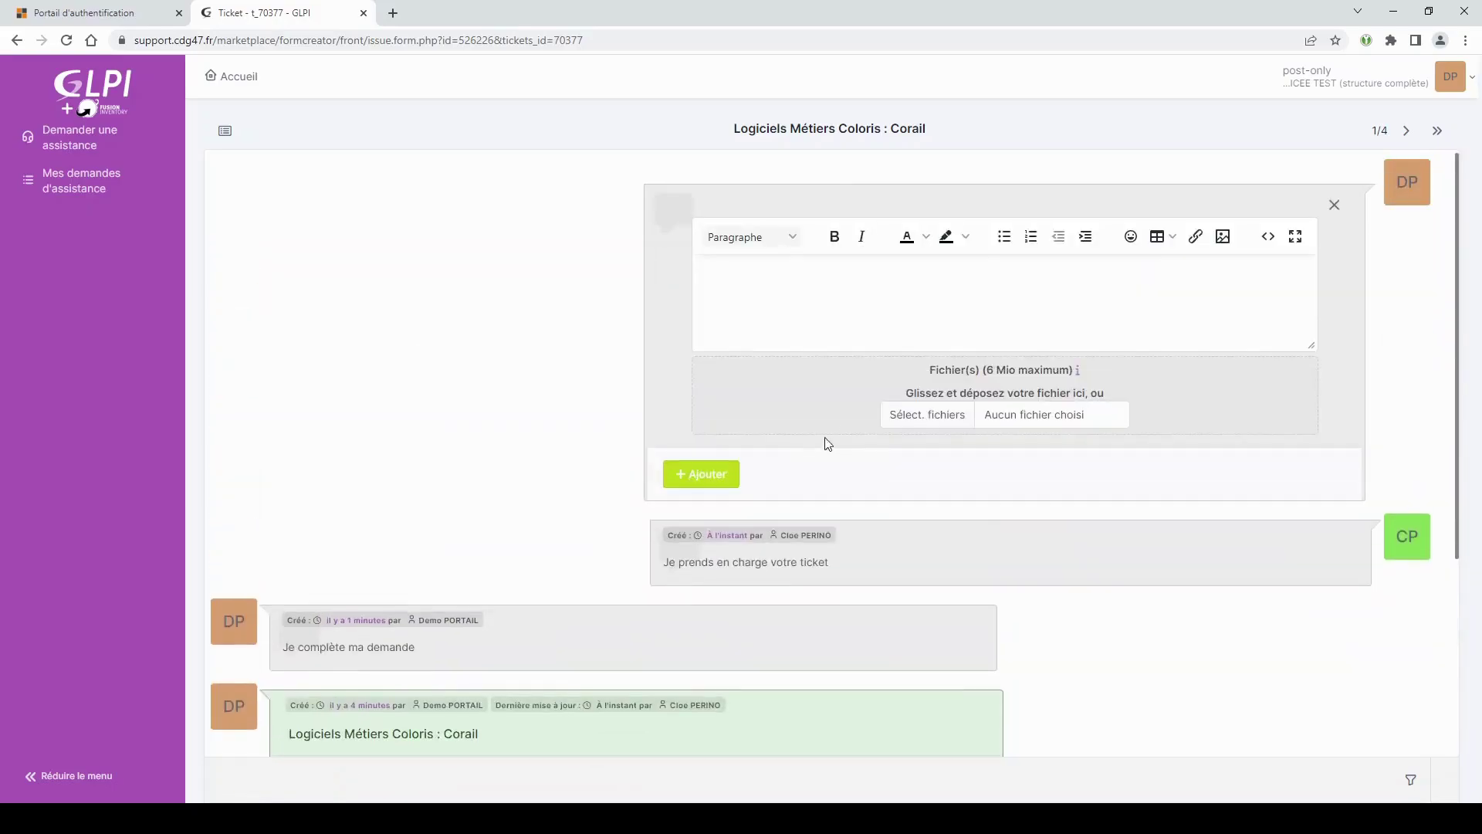
{"action": "type", "text": "Merci de"}
{"action": "key", "text": "BackSpace"}
{"action": "key", "text": "BackSpace"}
{"action": "left_click", "coordinate": [715, 472]}
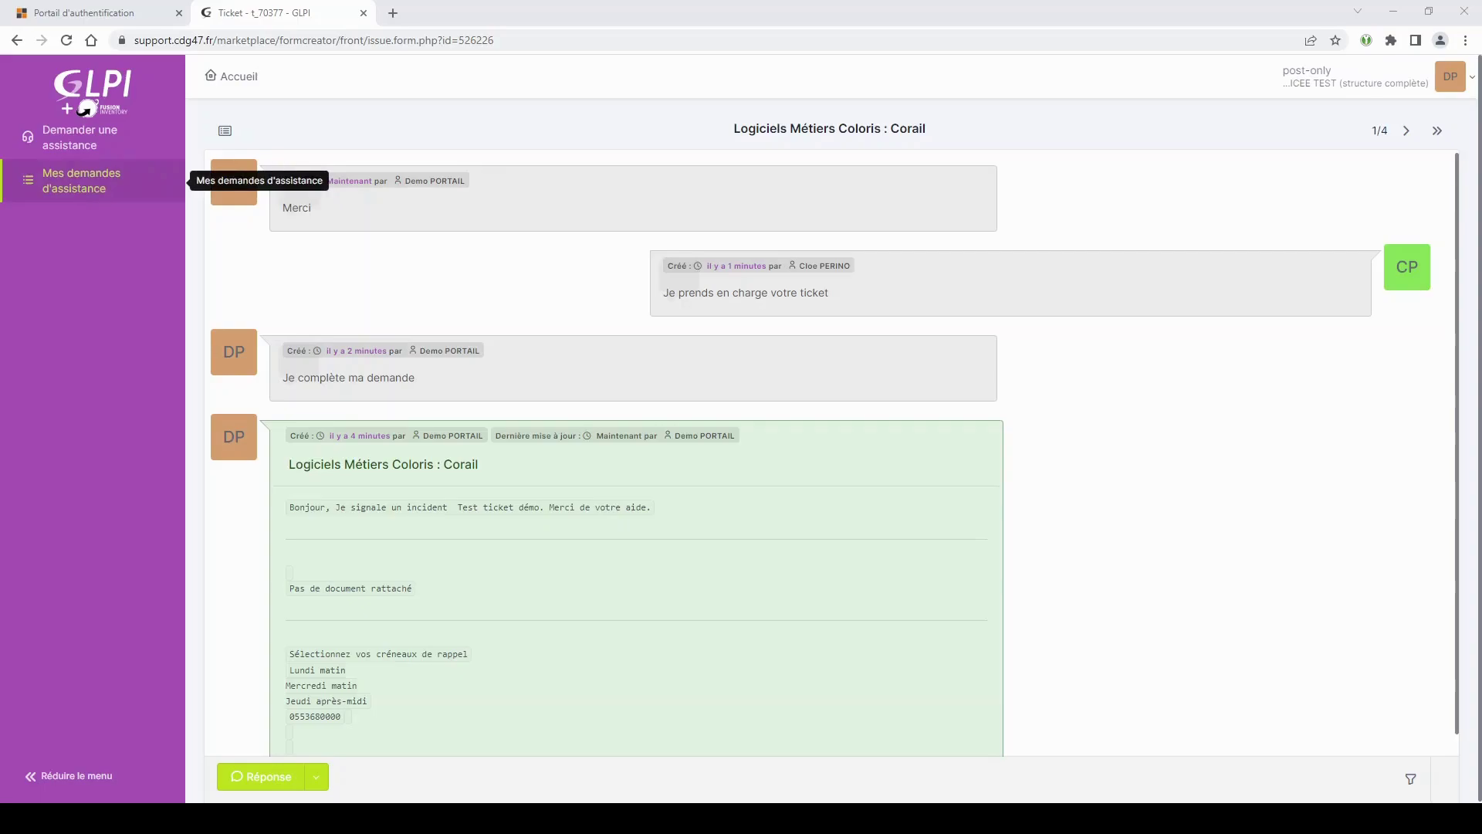
Go back to the list of requests, check the Corail ticket's status and open the ticket
{"action": "left_click", "coordinate": [77, 183]}
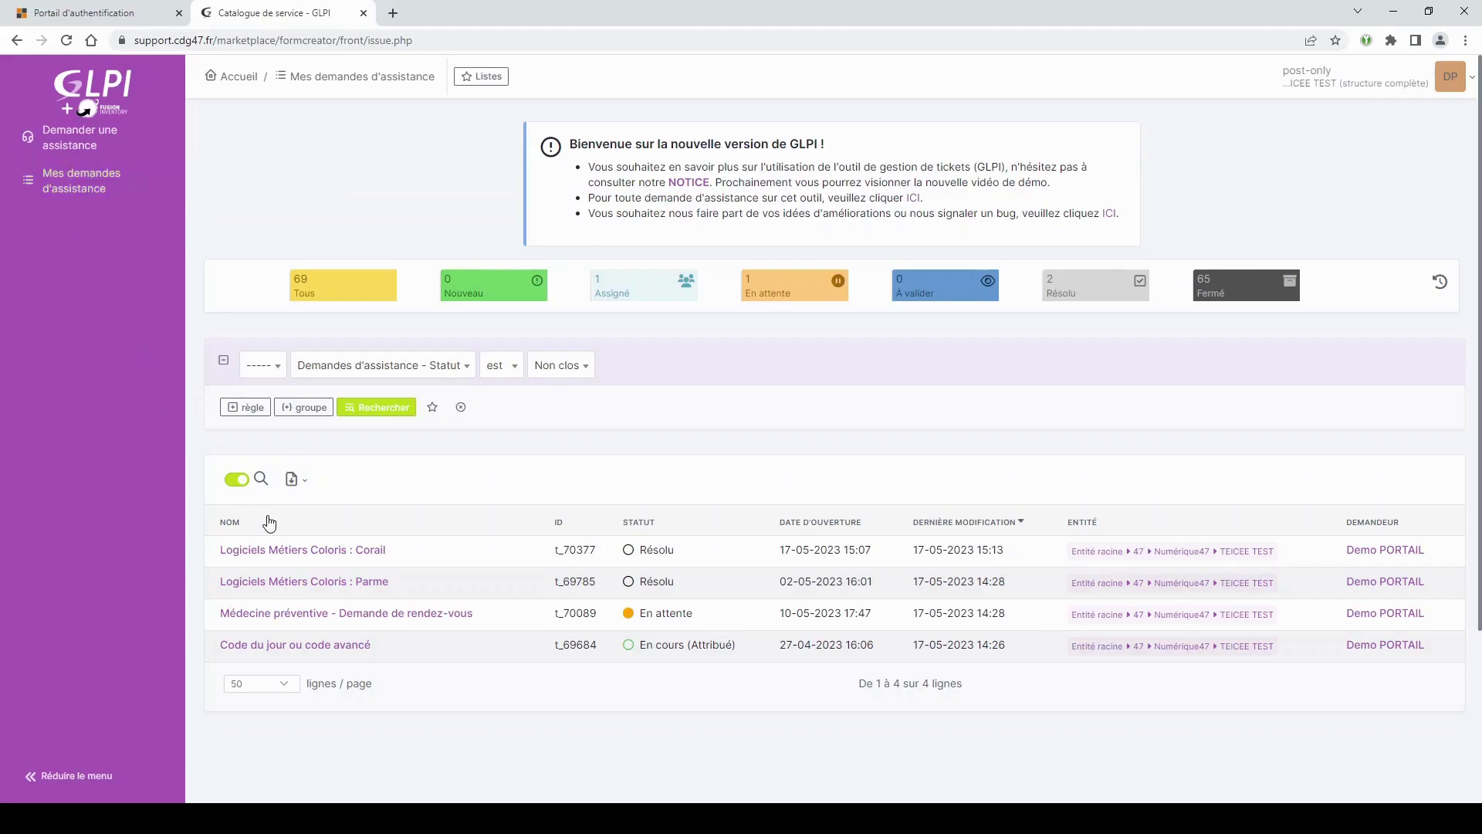
{"action": "mouse_move", "coordinate": [238, 550]}
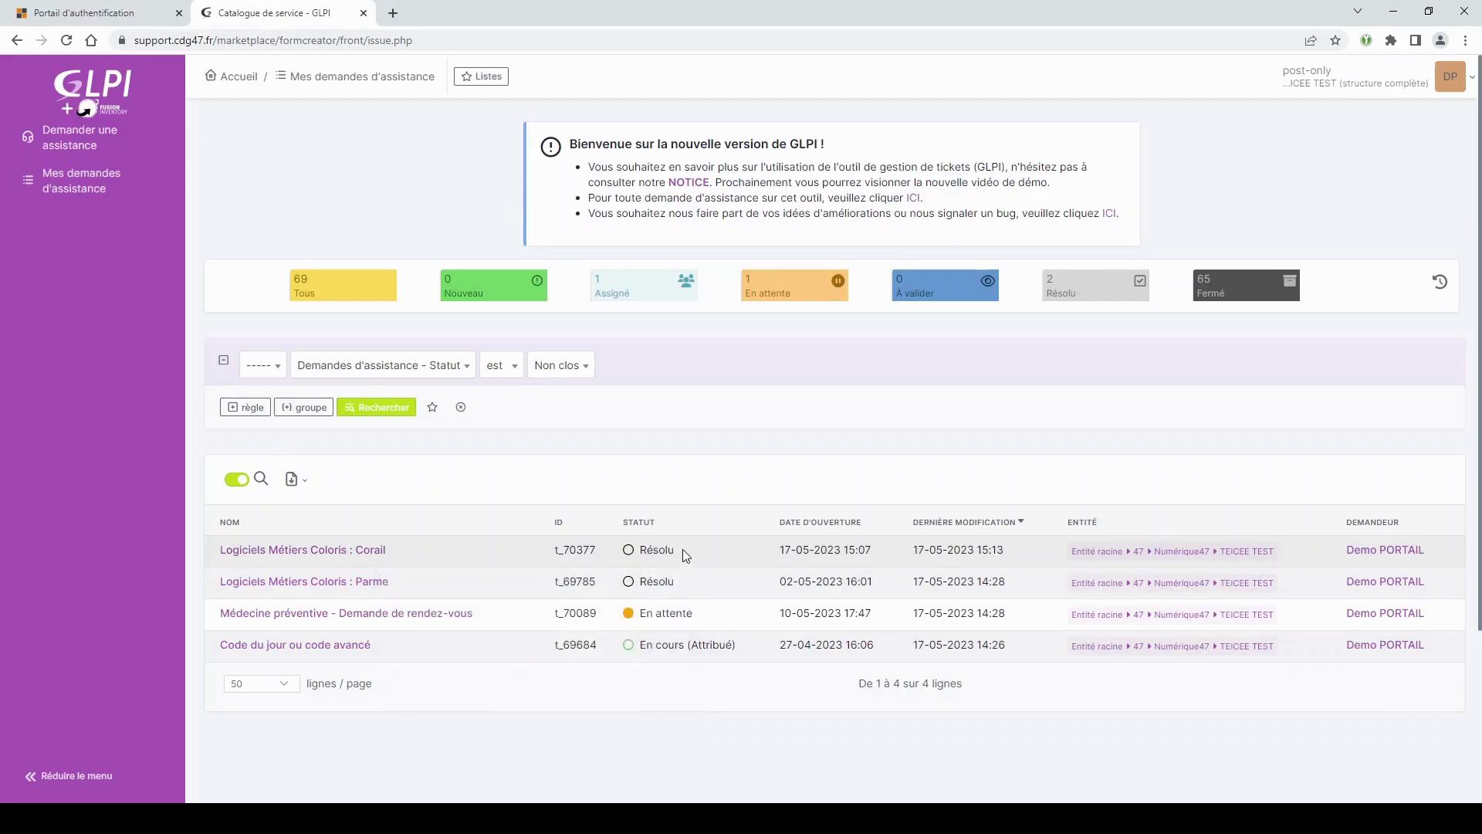
{"action": "left_click", "coordinate": [346, 552]}
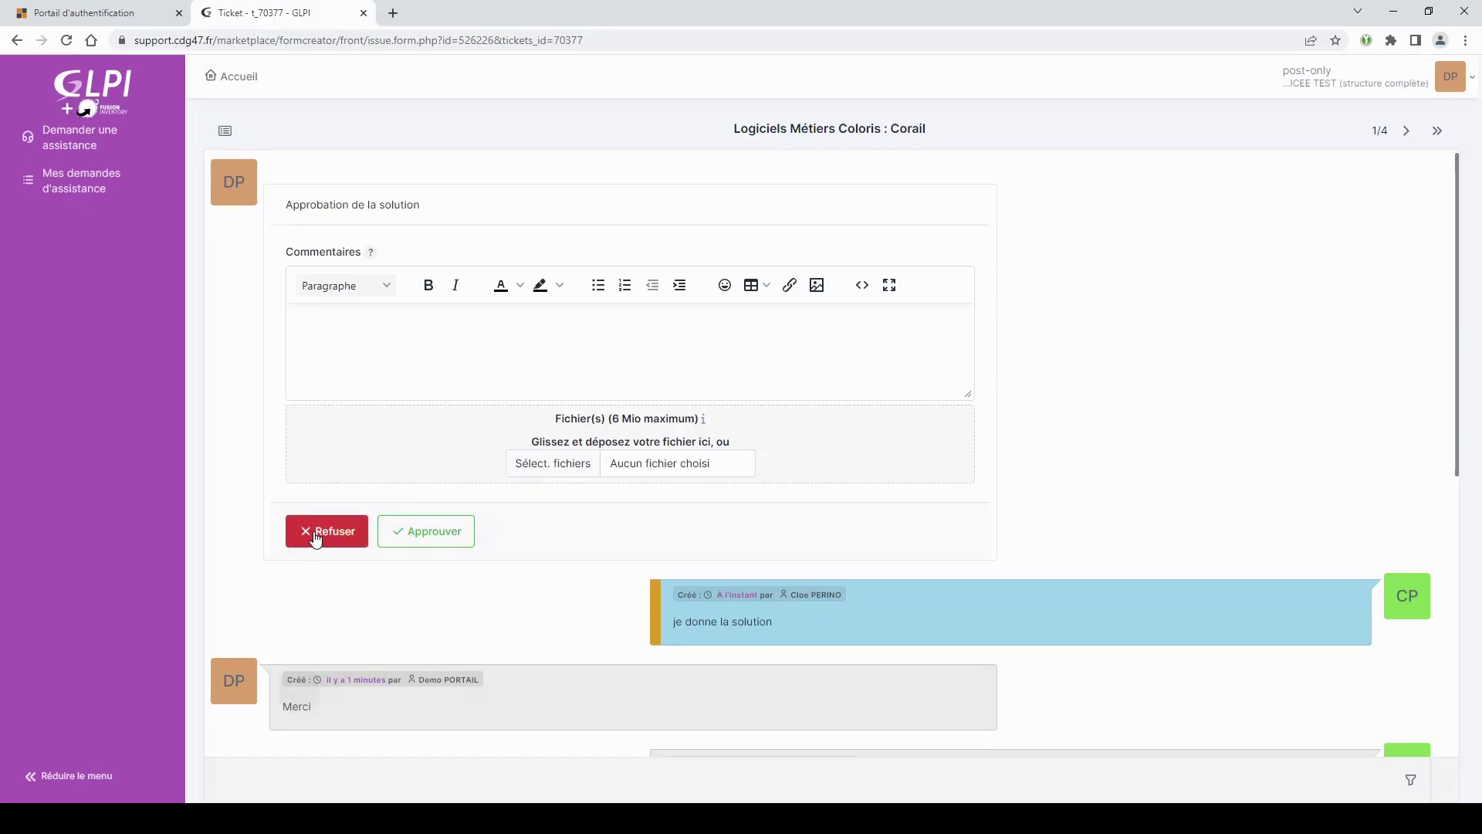
Refuse the proposed solution with the comment "Je refuse la solution"
{"action": "left_click", "coordinate": [354, 337]}
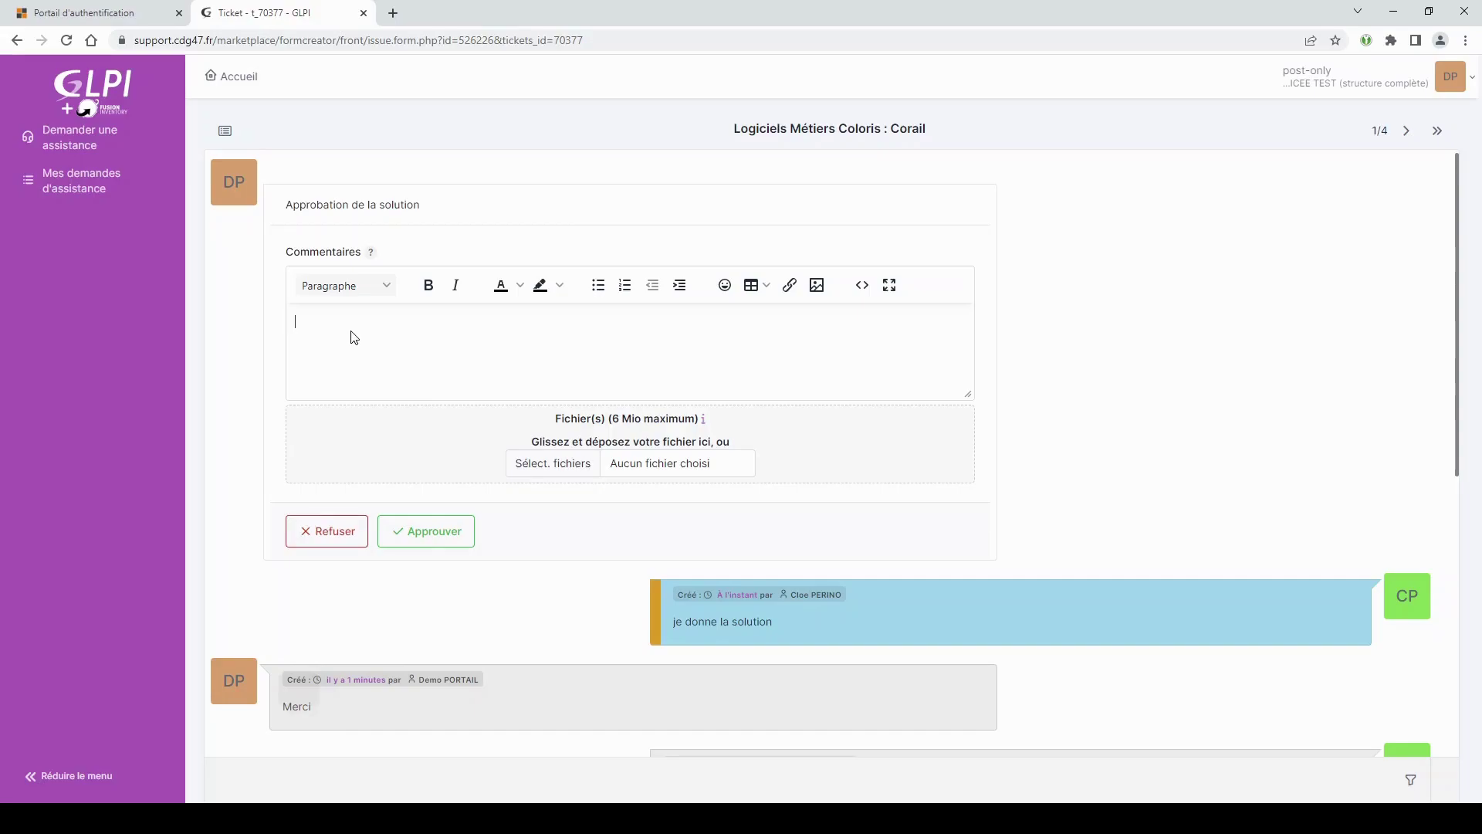
{"action": "type", "text": "Je reu"}
{"action": "key", "text": "BackSpace"}
{"action": "type", "text": "fuse"}
{"action": "type", "text": " la solti"}
{"action": "type", "text": "ution"}
{"action": "left_click", "coordinate": [310, 532]}
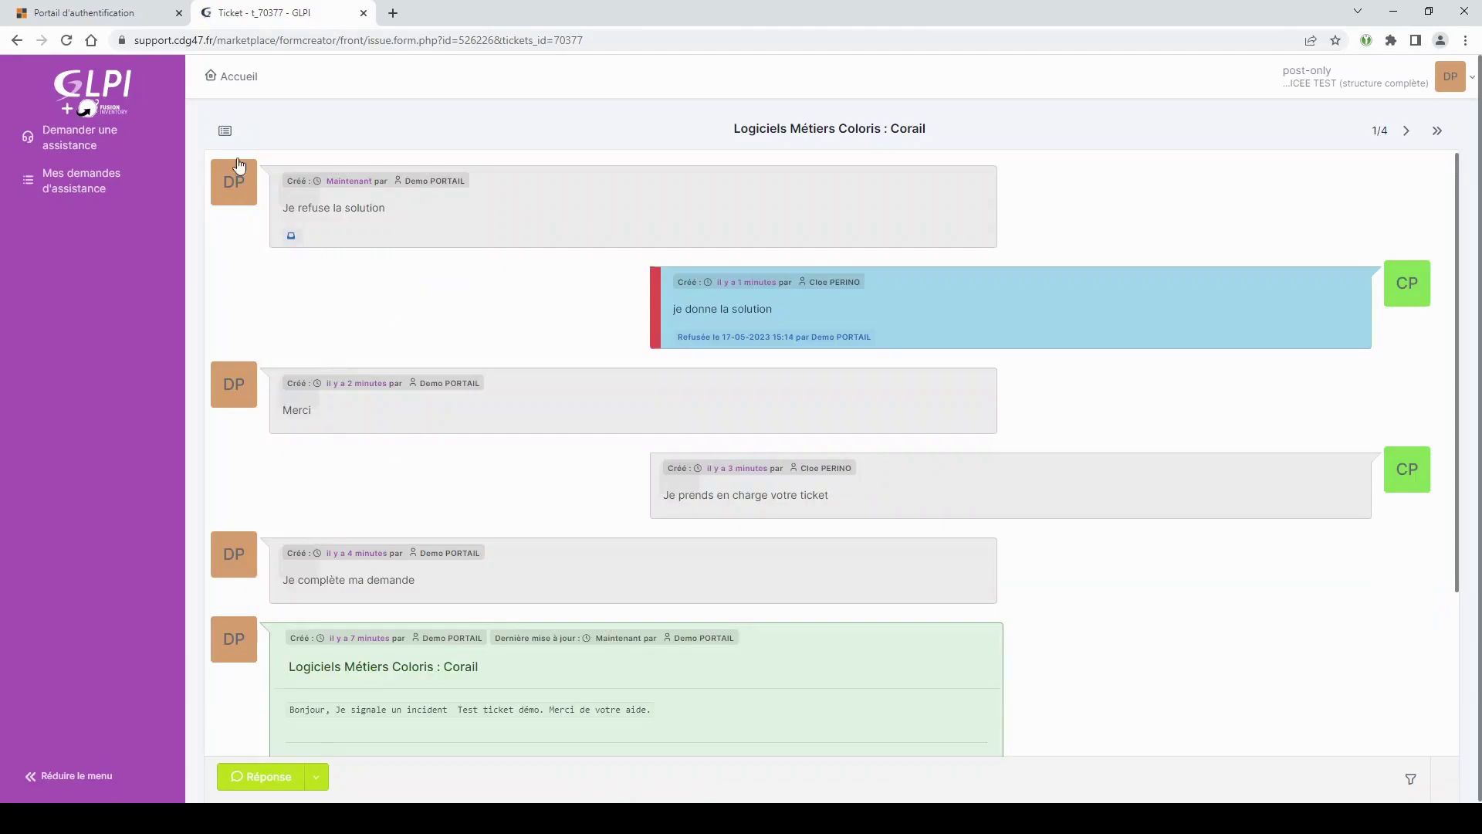
Reopen the Corail ticket from the list of requests and review the new solution and the earlier refusal comment
{"action": "left_click", "coordinate": [225, 132]}
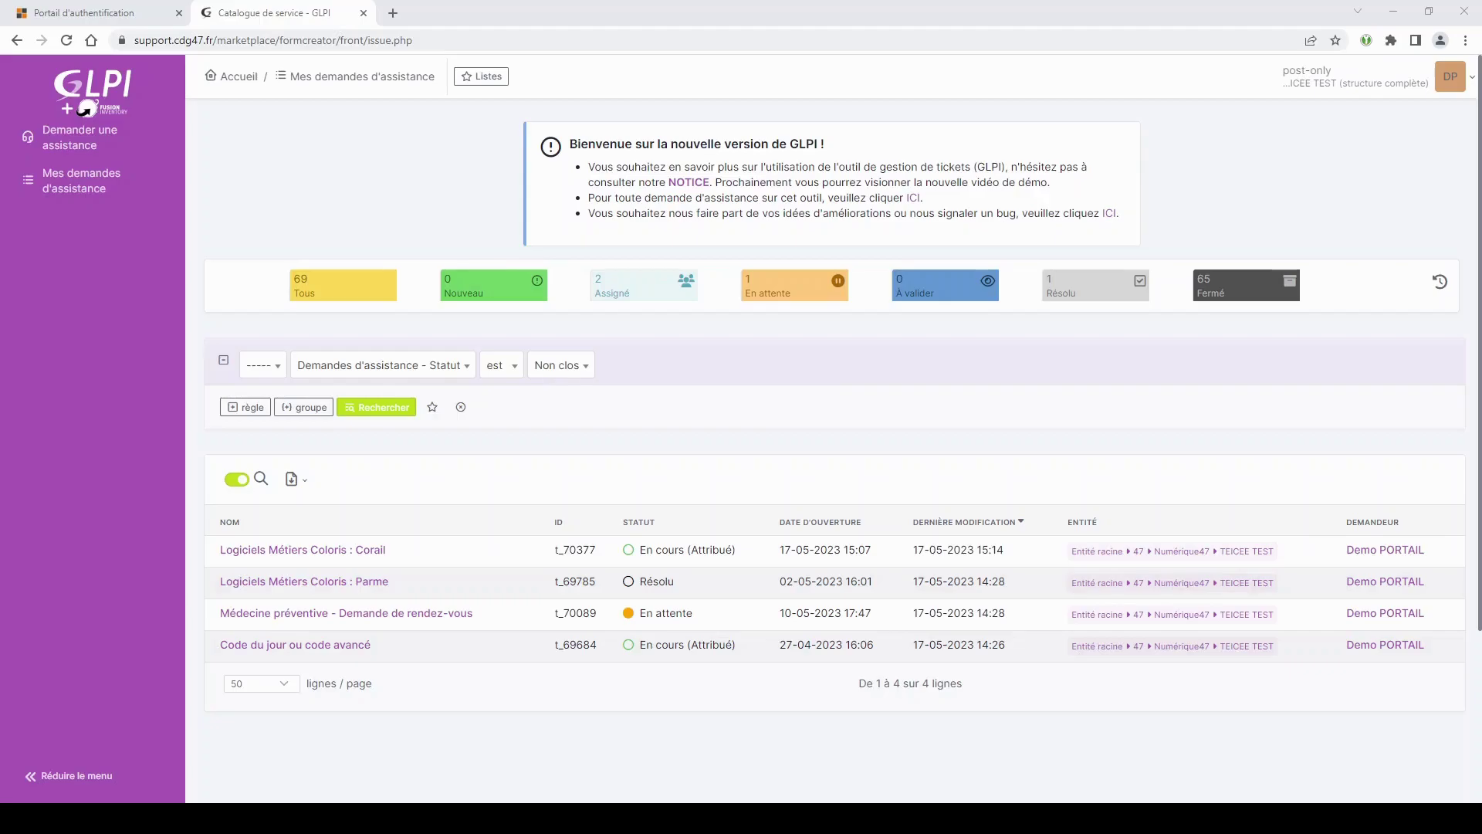
{"action": "left_click", "coordinate": [291, 550]}
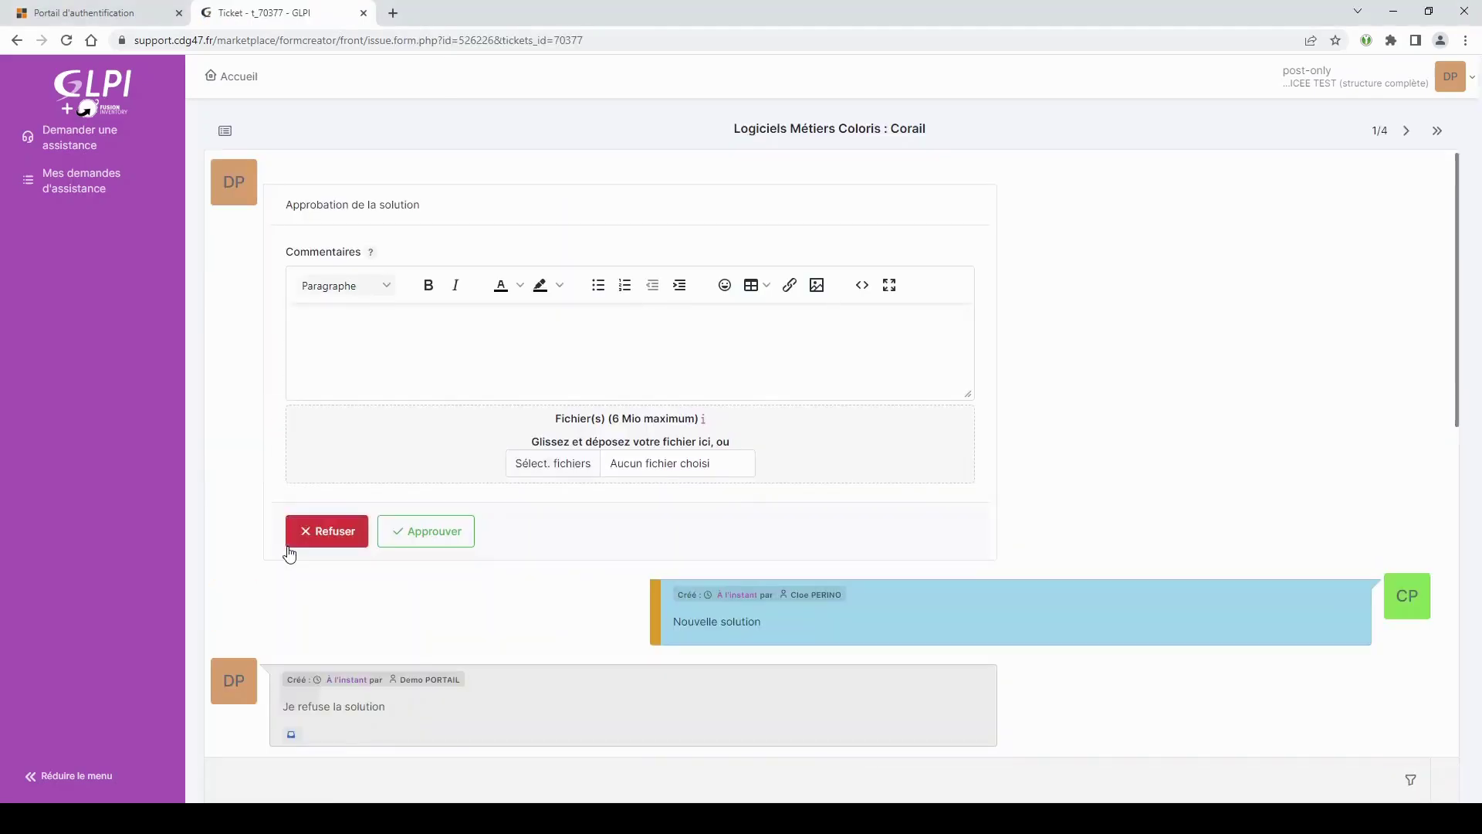
{"action": "scroll", "coordinate": [697, 648], "scroll_direction": "down", "scroll_amount": 1}
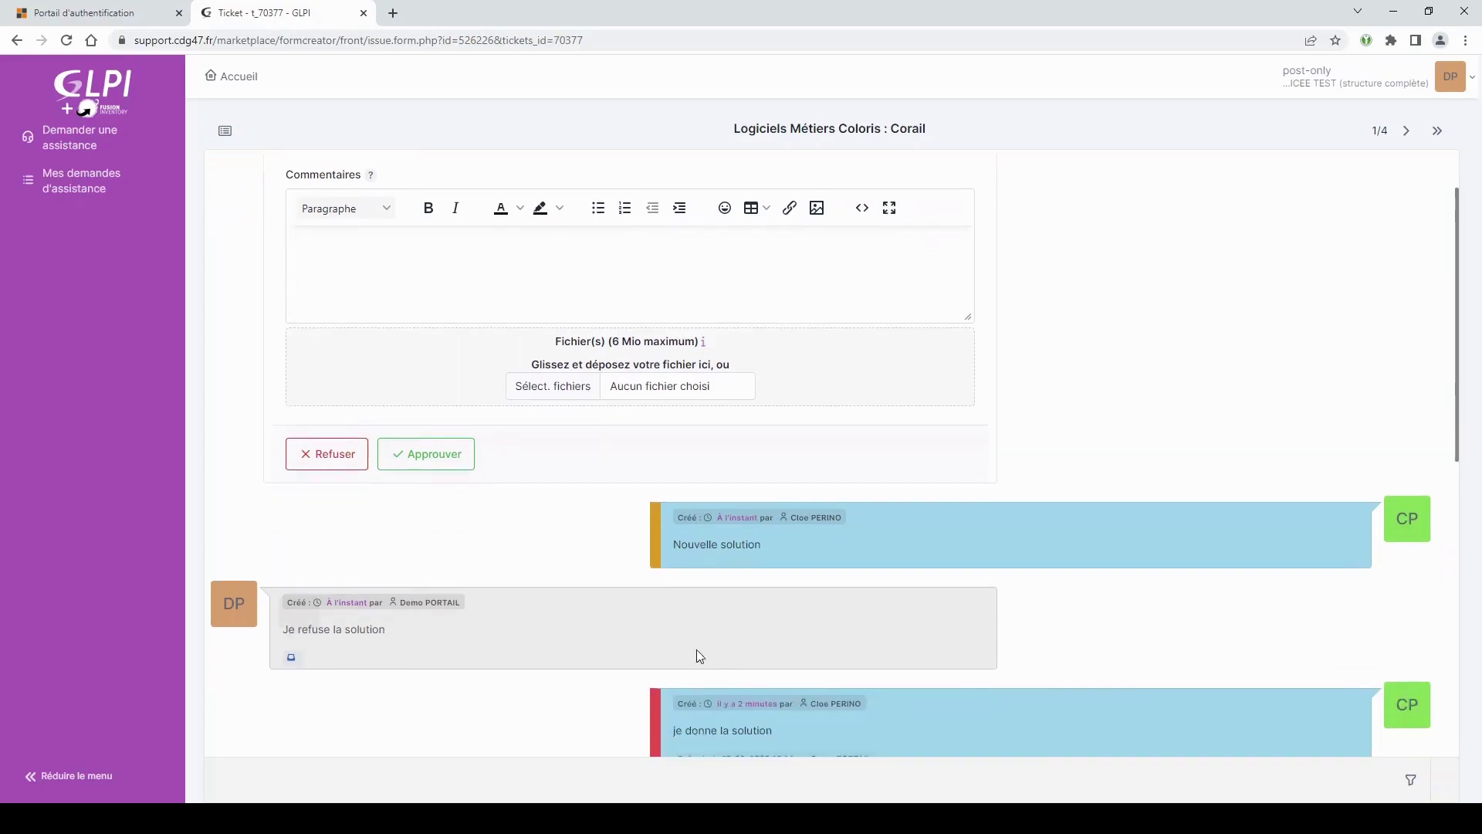
{"action": "scroll", "coordinate": [696, 652], "scroll_direction": "down", "scroll_amount": 1}
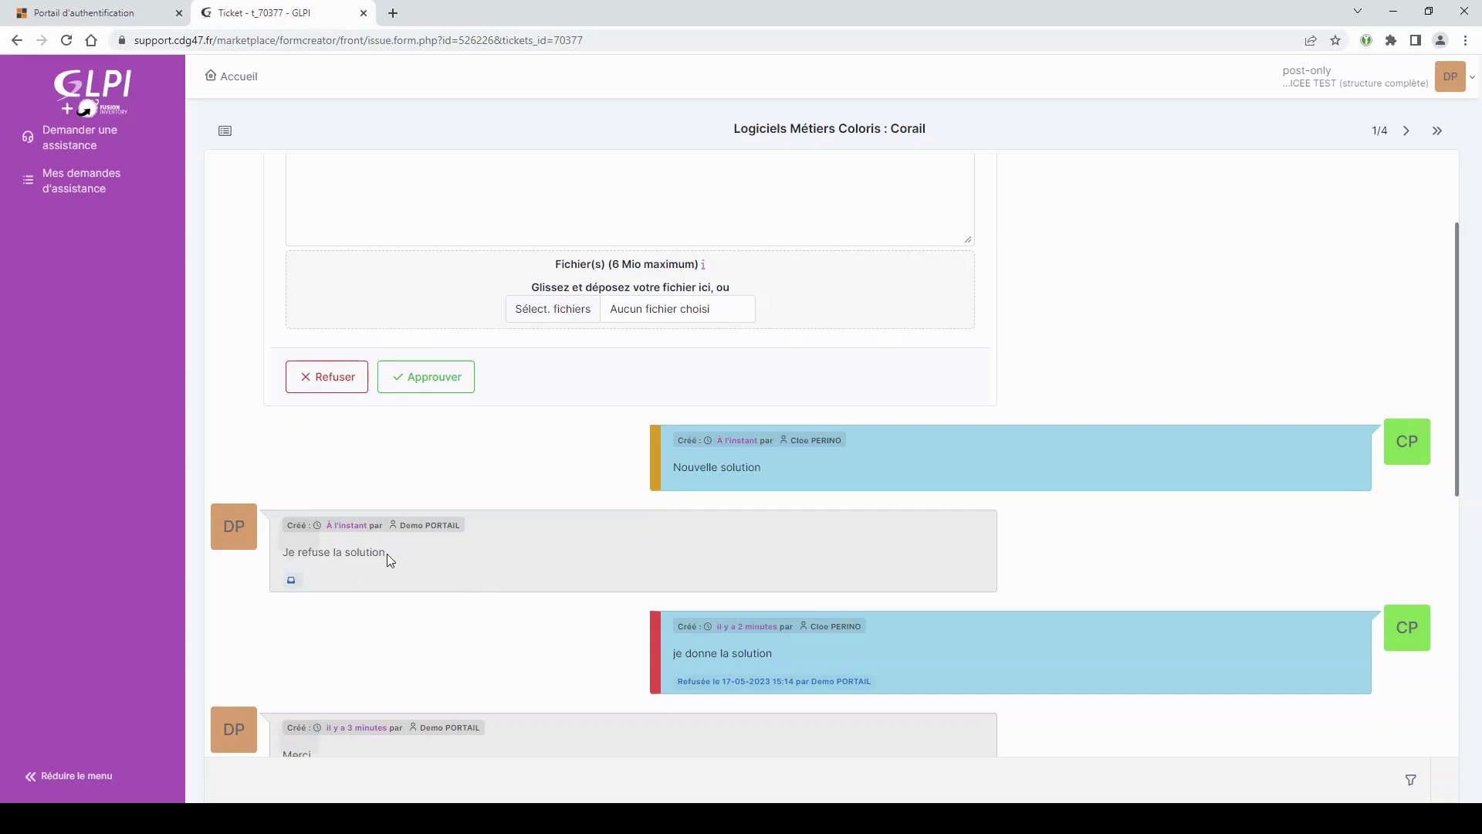
{"action": "left_click_drag", "start_coordinate": [387, 554], "coordinate": [278, 556]}
Approve the technician's "Nouvelle solution" without adding a comment
{"action": "scroll", "coordinate": [508, 573], "scroll_direction": "up", "scroll_amount": 1}
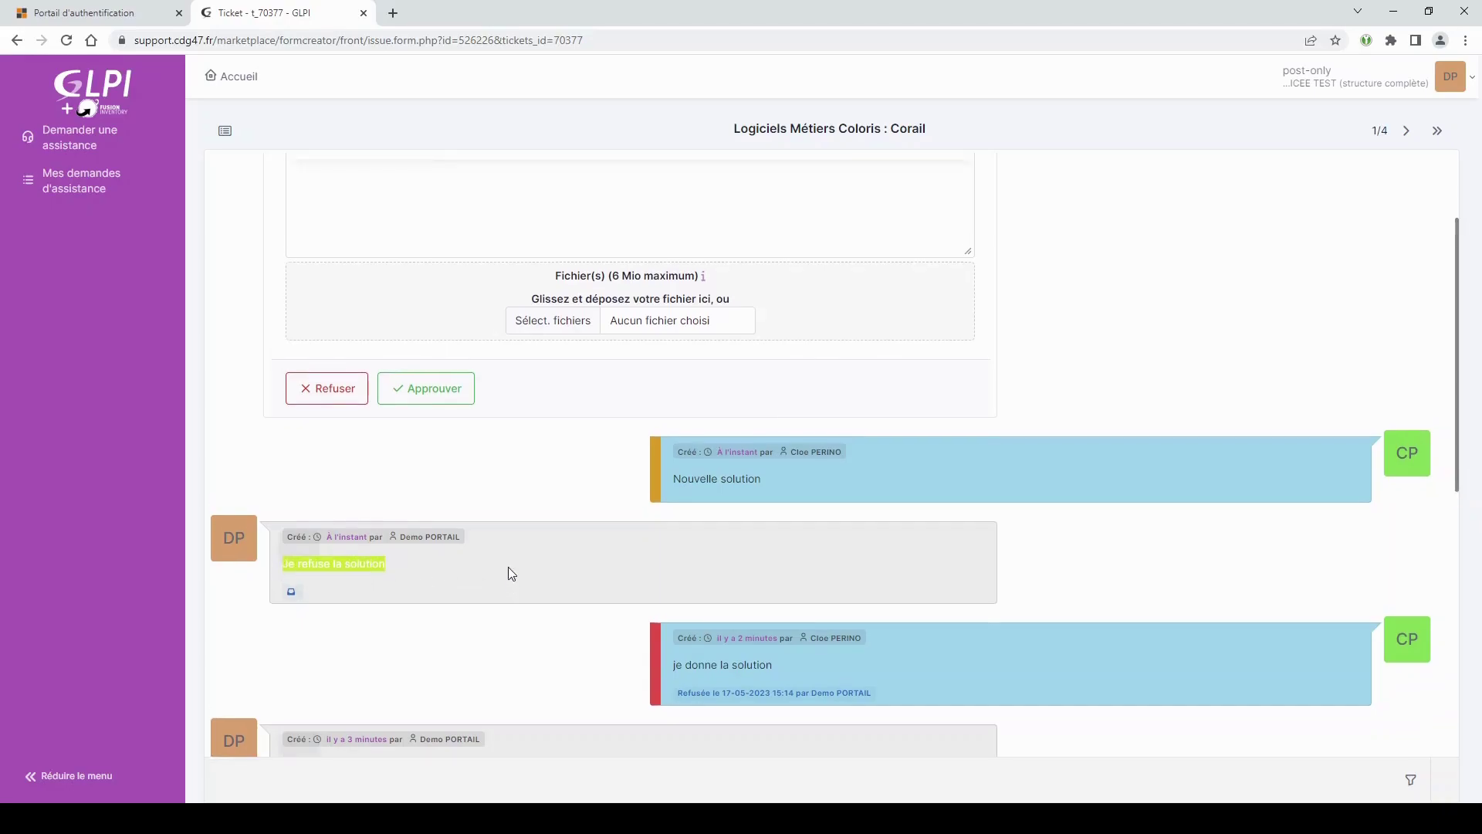
{"action": "scroll", "coordinate": [508, 573], "scroll_direction": "up", "scroll_amount": 1}
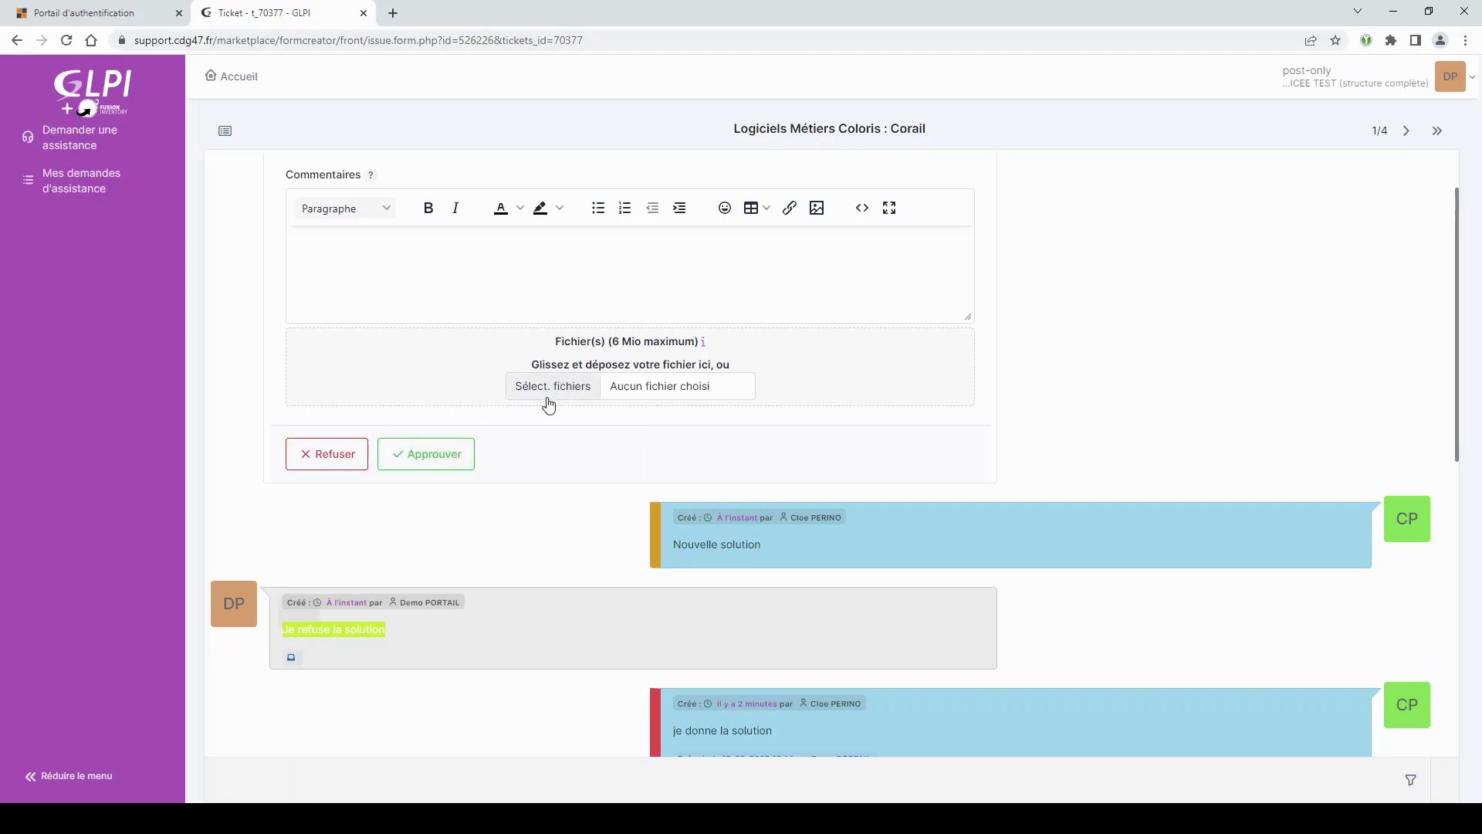
{"action": "left_click", "coordinate": [454, 263]}
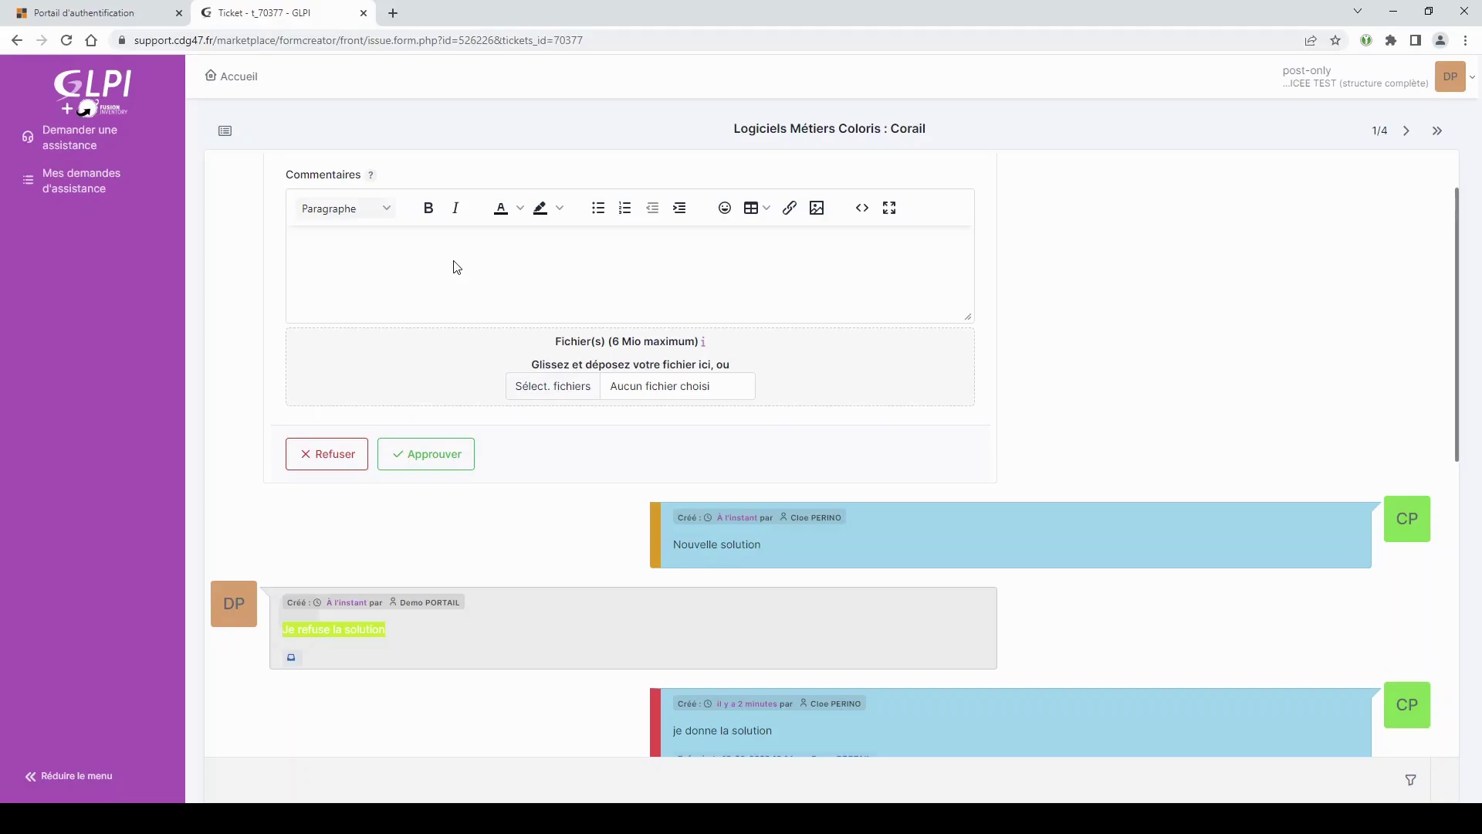
{"action": "left_click", "coordinate": [427, 454]}
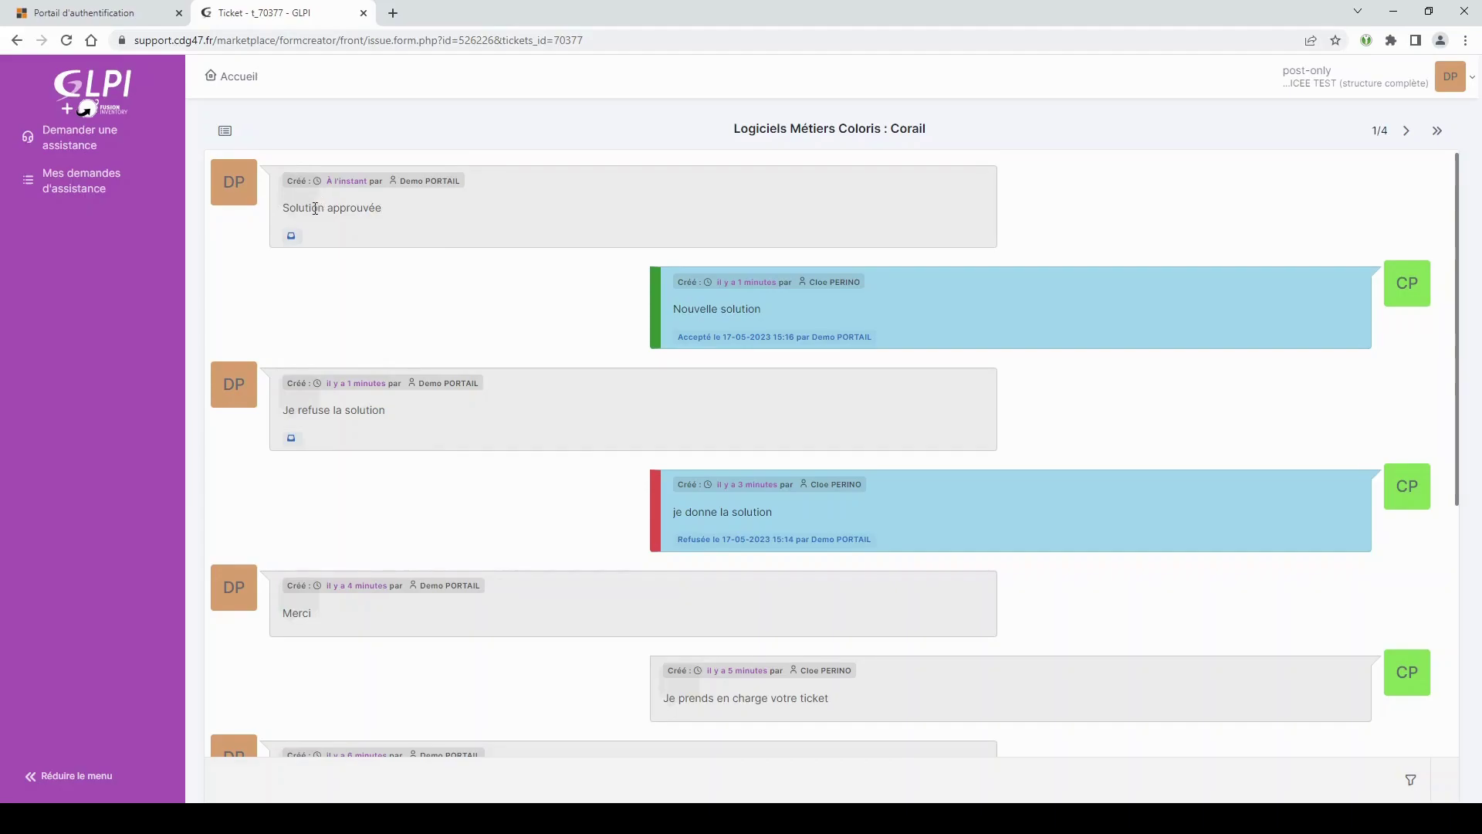
Return to the list of requests and search for requests whose status is "Tous"
{"action": "left_click", "coordinate": [225, 133]}
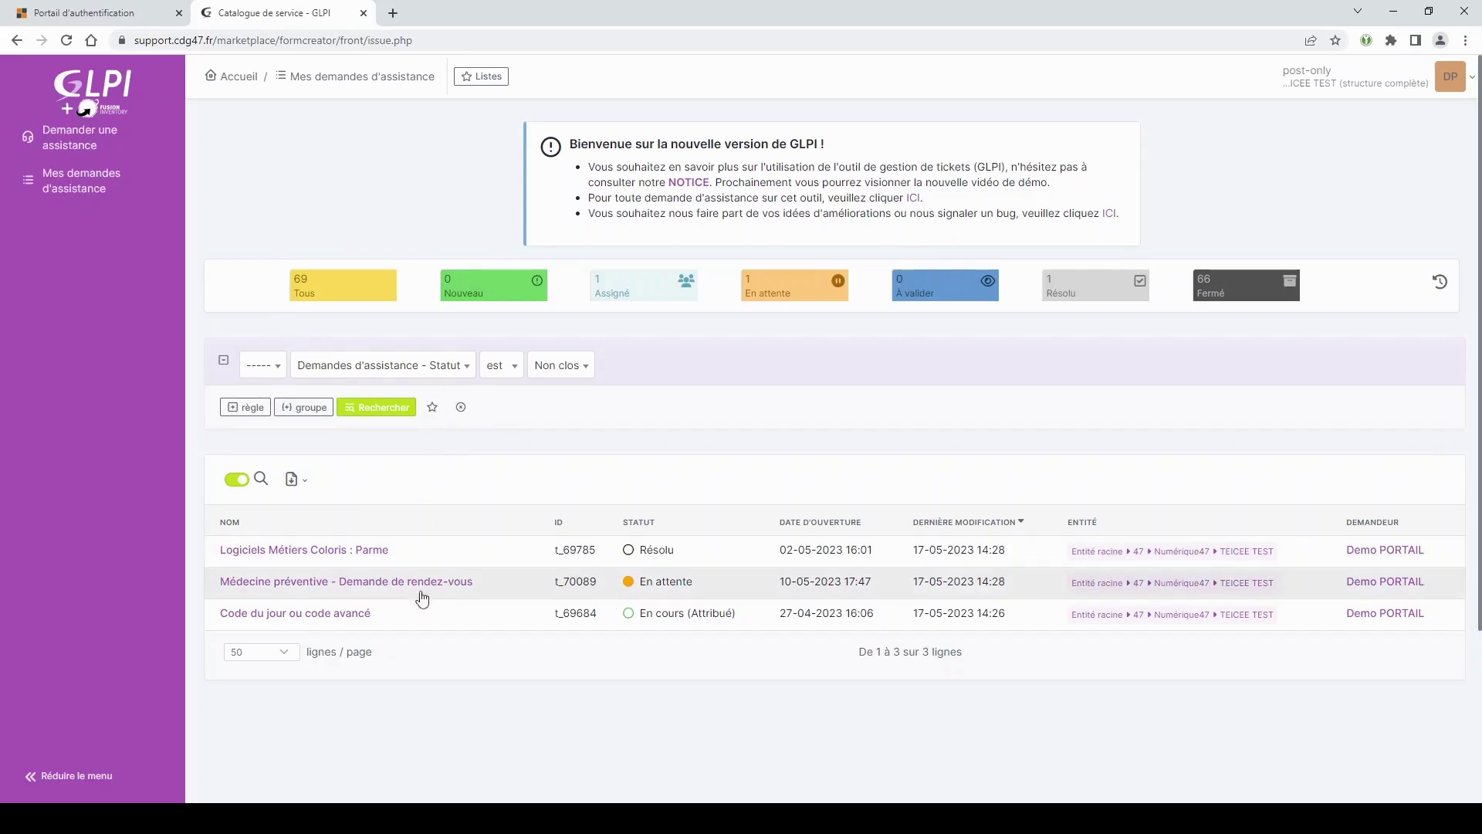
{"action": "left_click", "coordinate": [579, 378]}
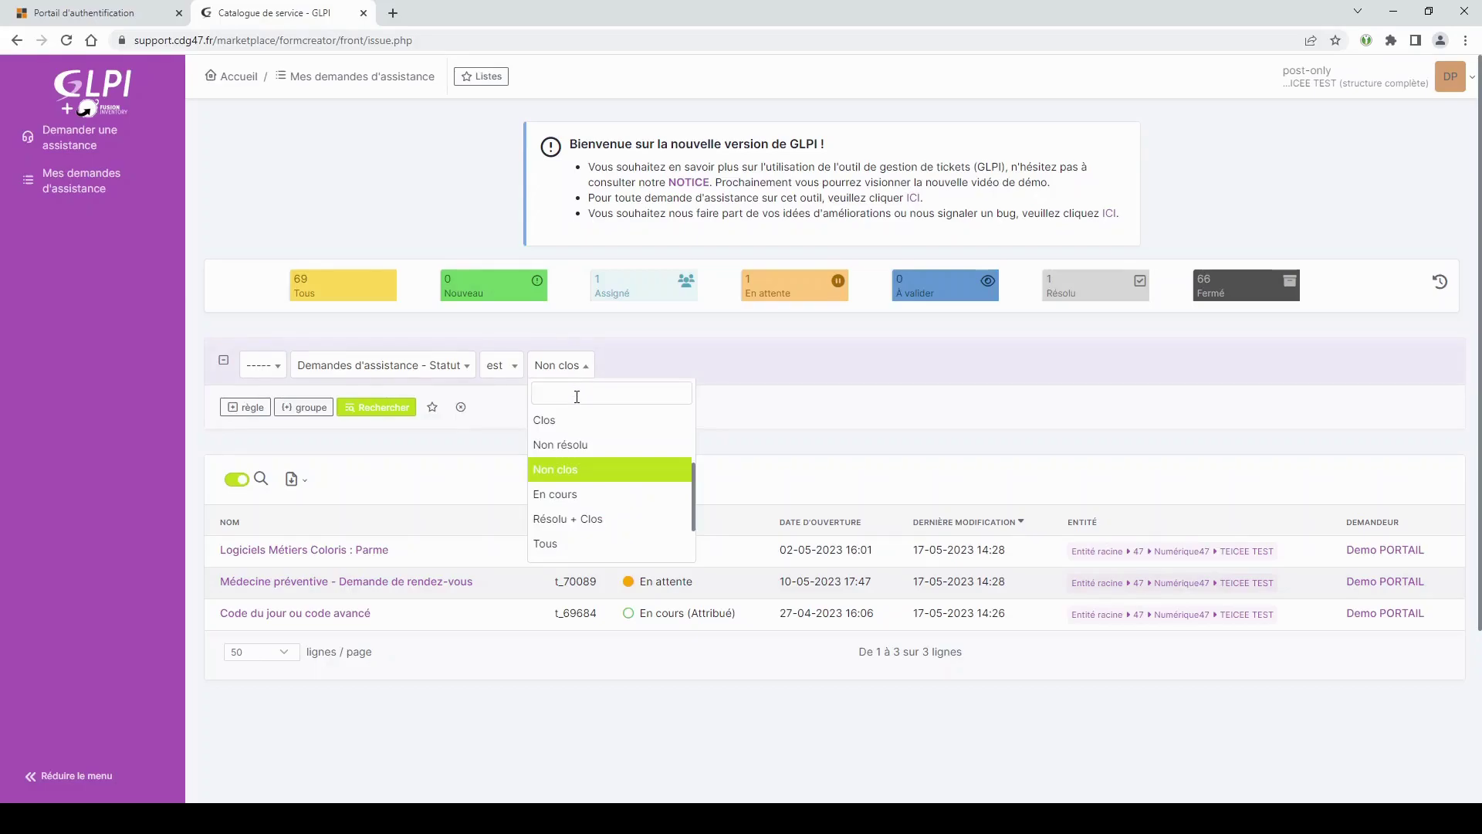
{"action": "scroll", "coordinate": [589, 472], "scroll_direction": "down", "scroll_amount": 1}
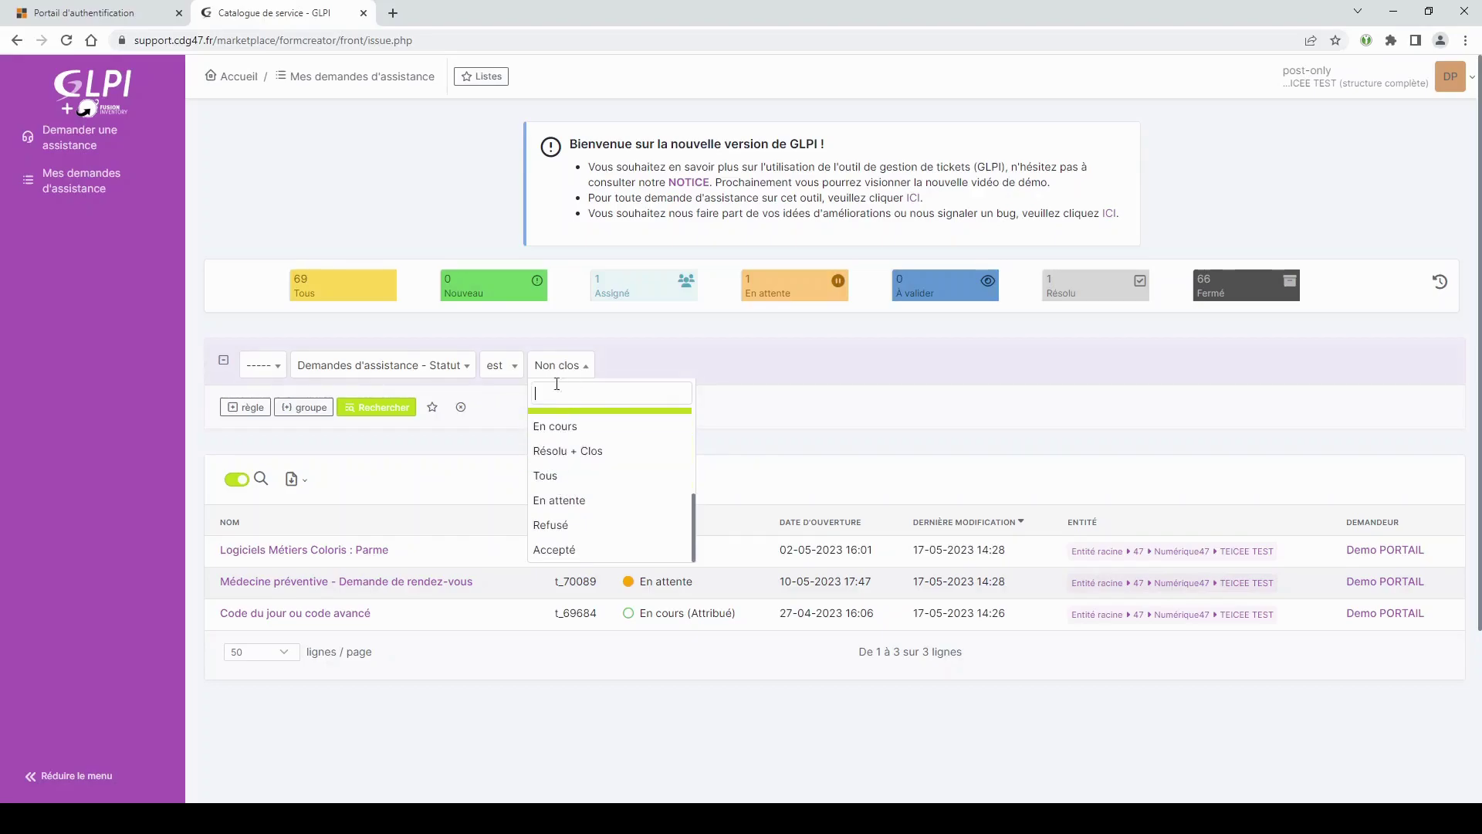
{"action": "left_click", "coordinate": [551, 475]}
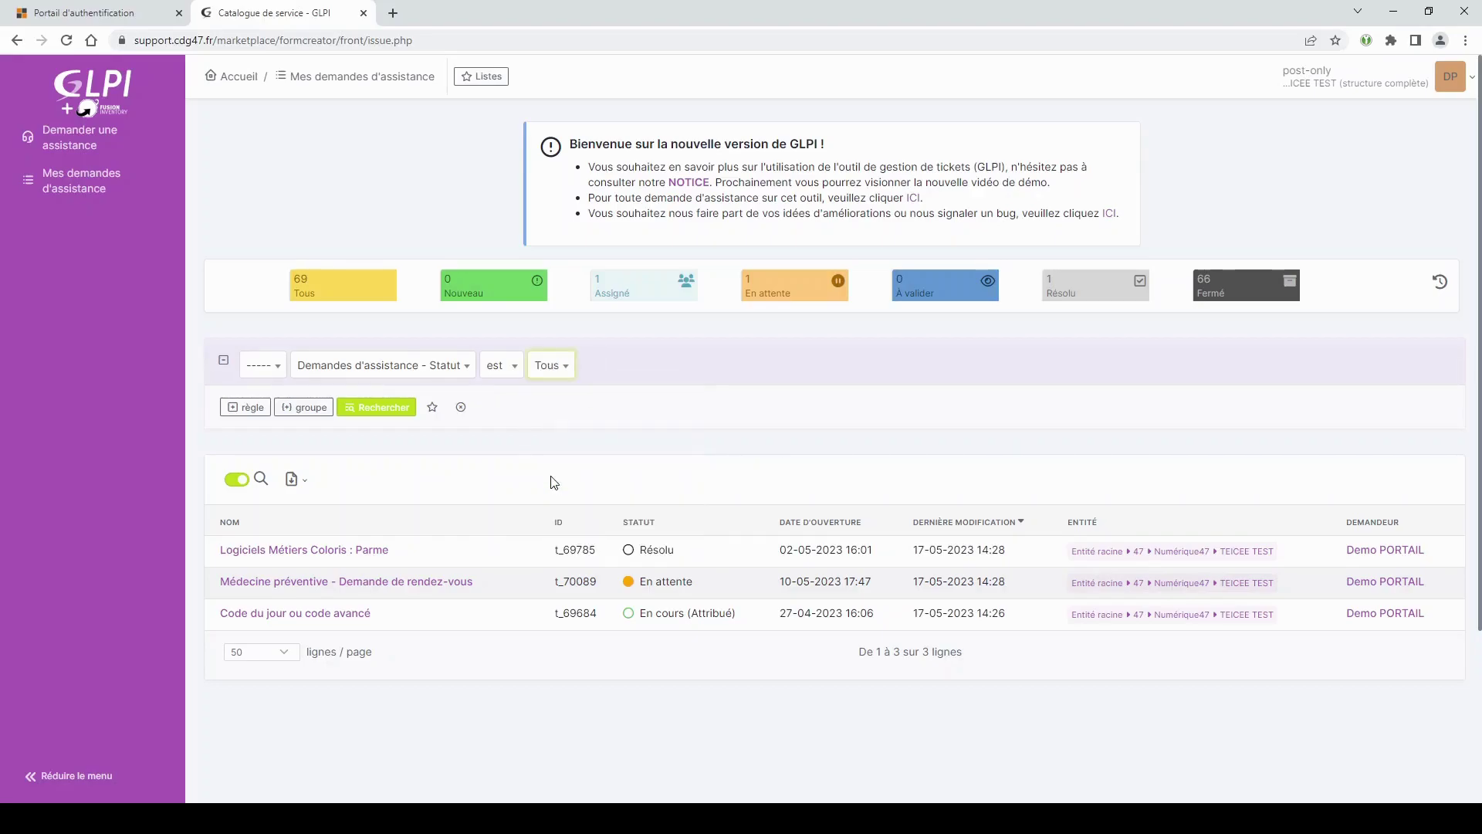
{"action": "left_click", "coordinate": [383, 411]}
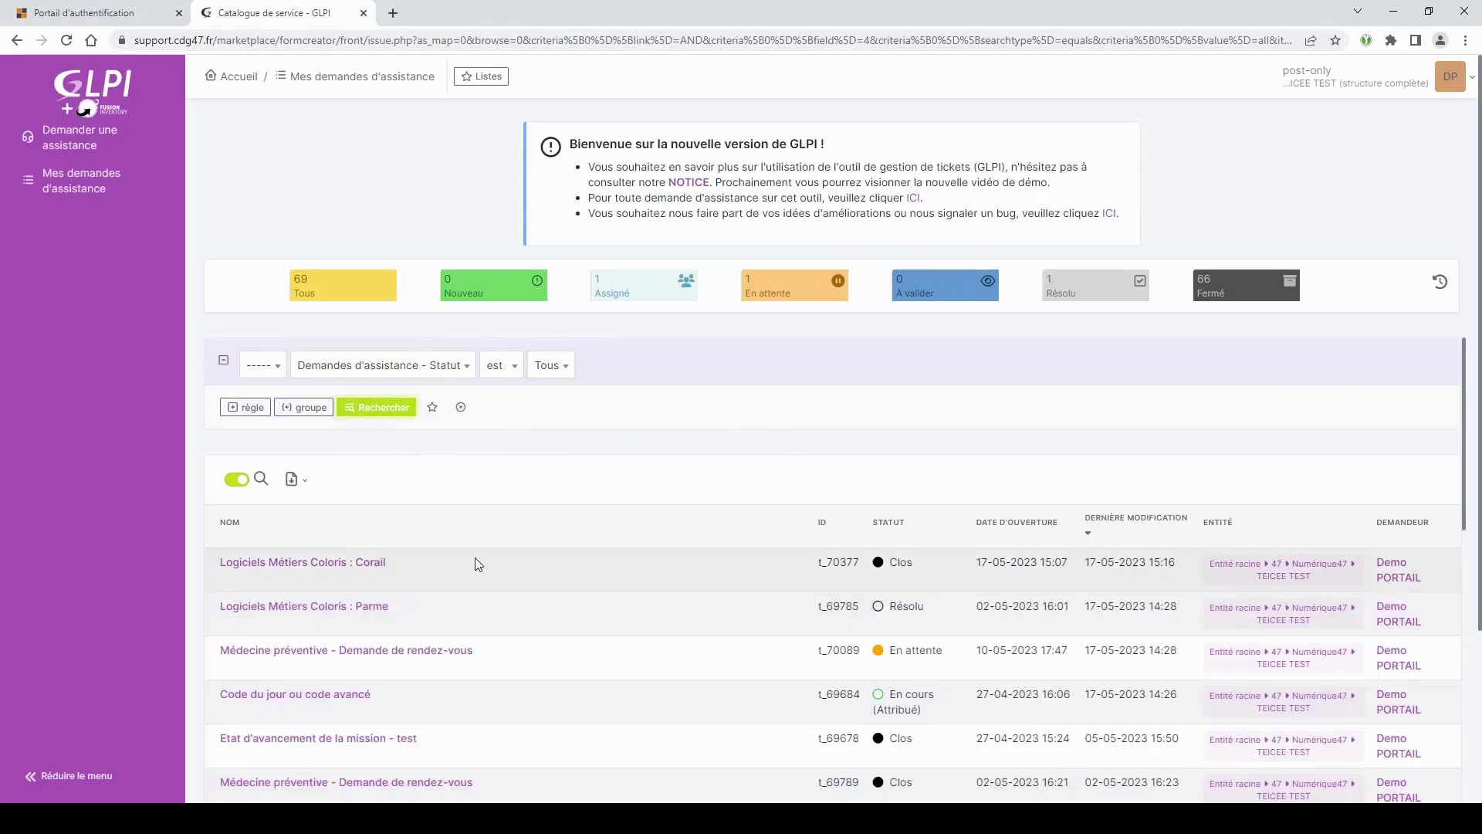
Find the closed request "Anomalie logicielle (utilisation, problème)" in the list, open it and review its exchange history
{"action": "scroll", "coordinate": [478, 564], "scroll_direction": "down", "scroll_amount": 6}
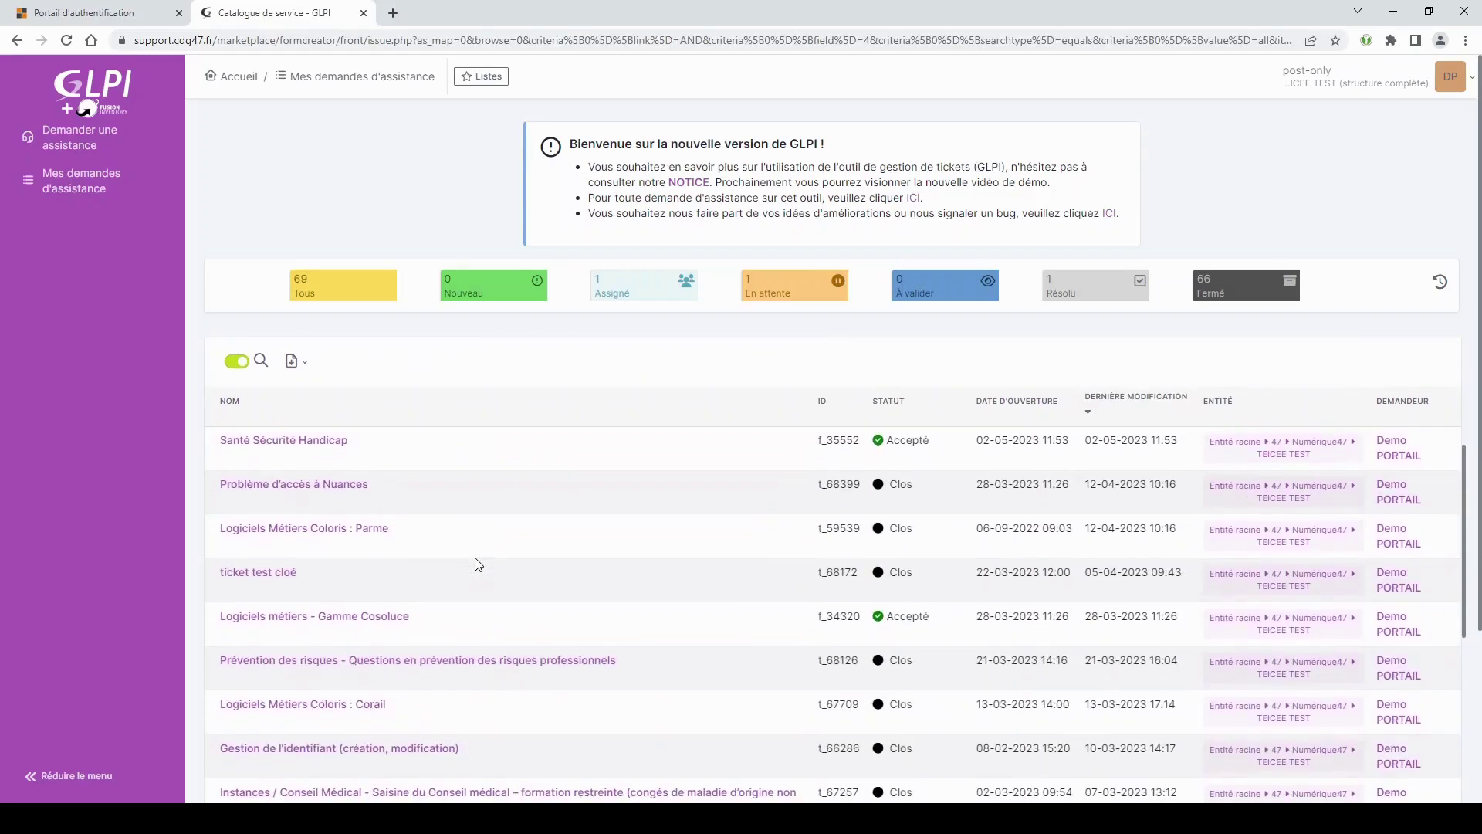
{"action": "scroll", "coordinate": [478, 565], "scroll_direction": "down", "scroll_amount": 7}
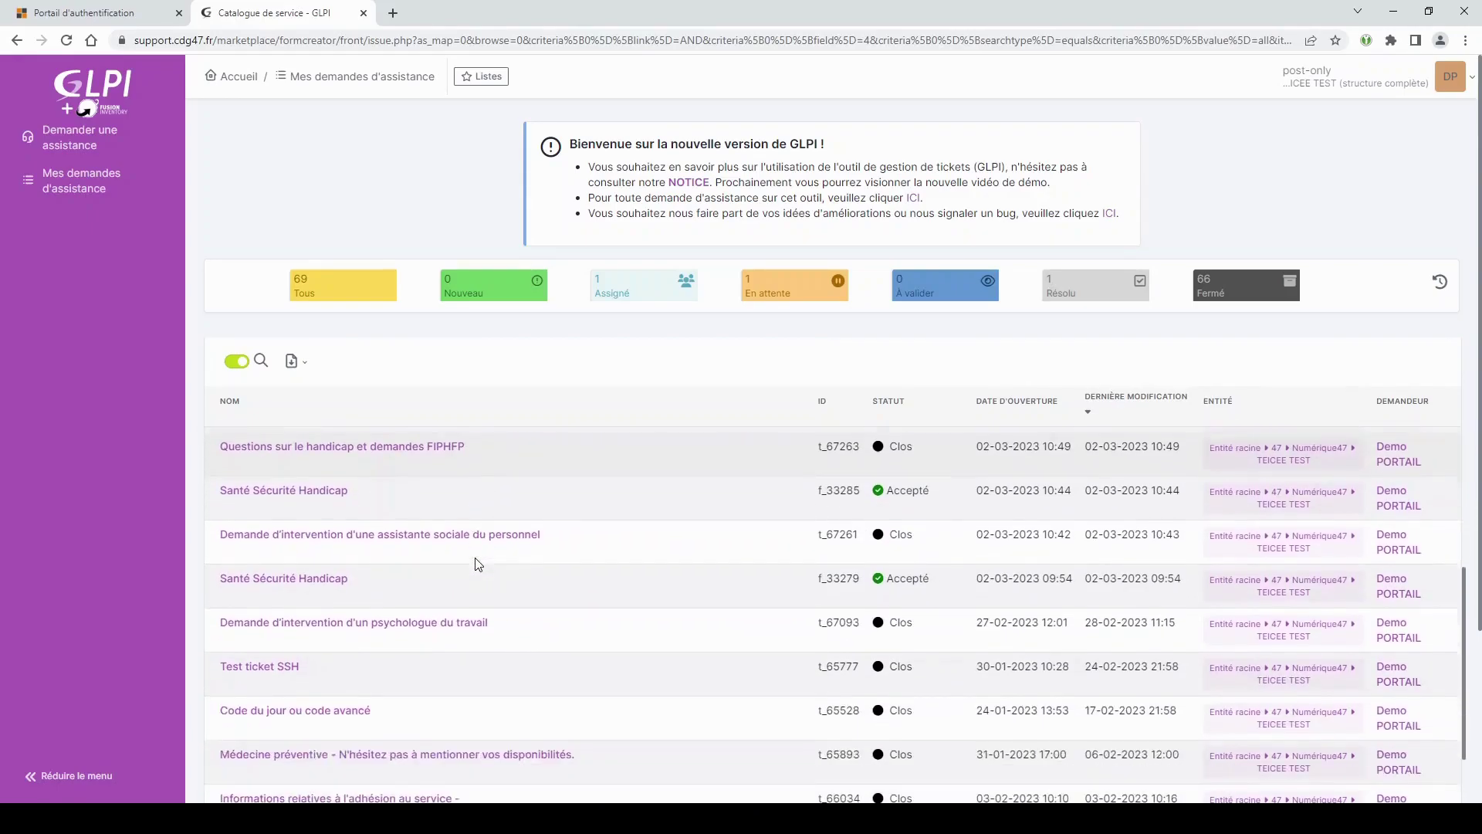
{"action": "scroll", "coordinate": [478, 564], "scroll_direction": "down", "scroll_amount": 2}
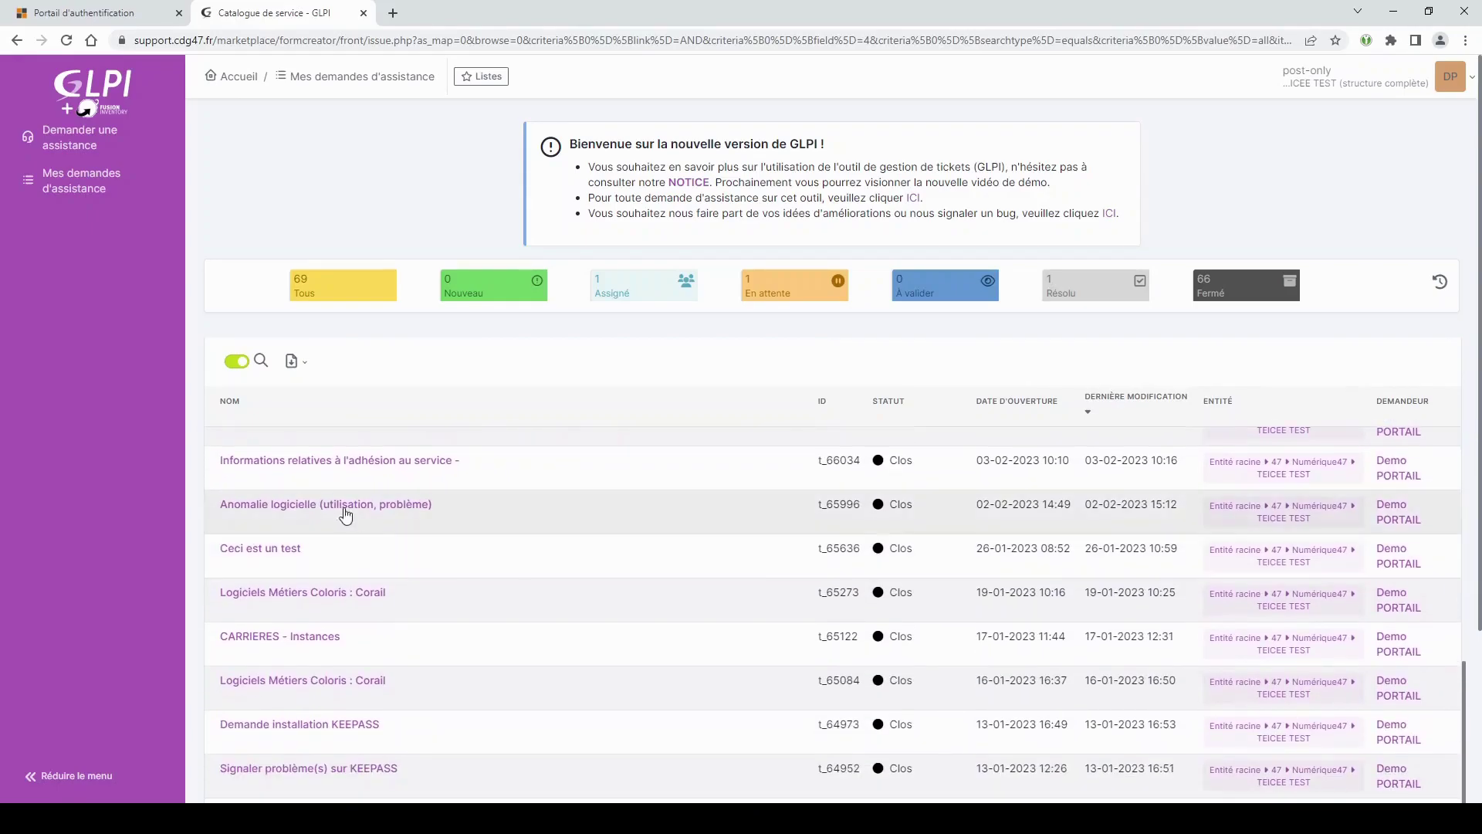
{"action": "left_click", "coordinate": [316, 506]}
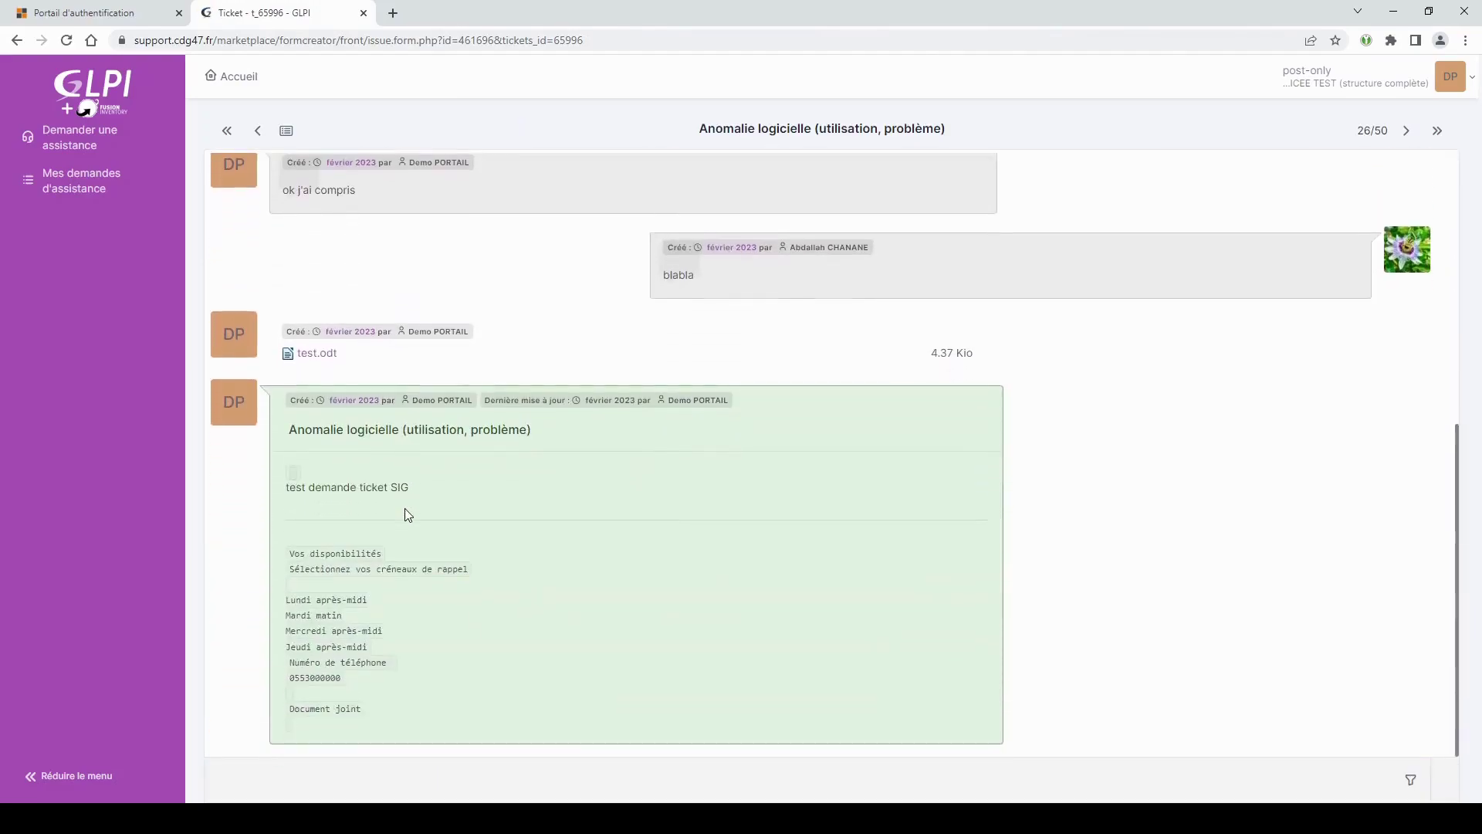
{"action": "scroll", "coordinate": [406, 514], "scroll_direction": "up", "scroll_amount": 6}
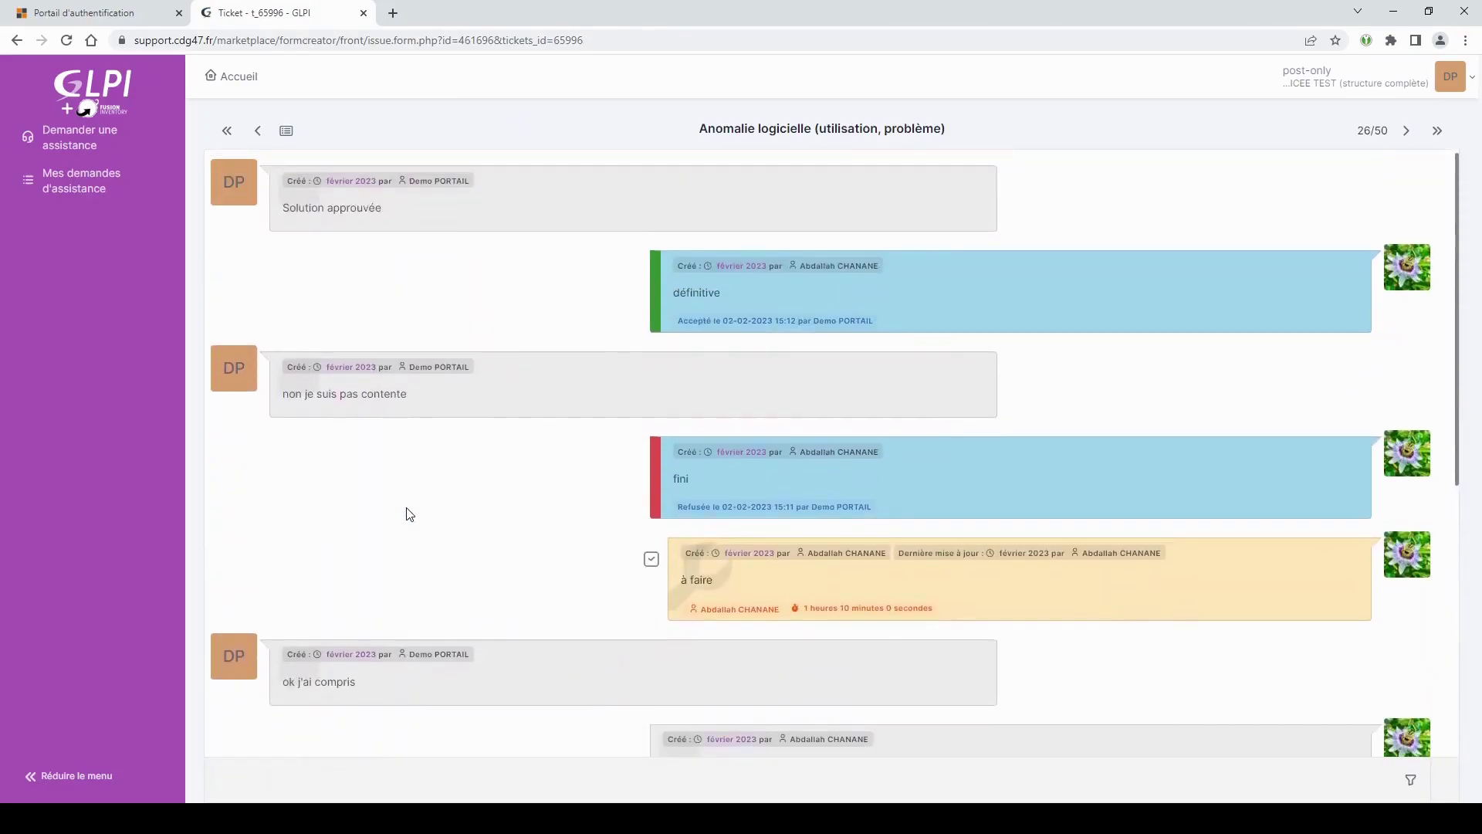
Go back to the list of requests and search for those whose status is "Nouveau"
{"action": "left_click", "coordinate": [286, 132]}
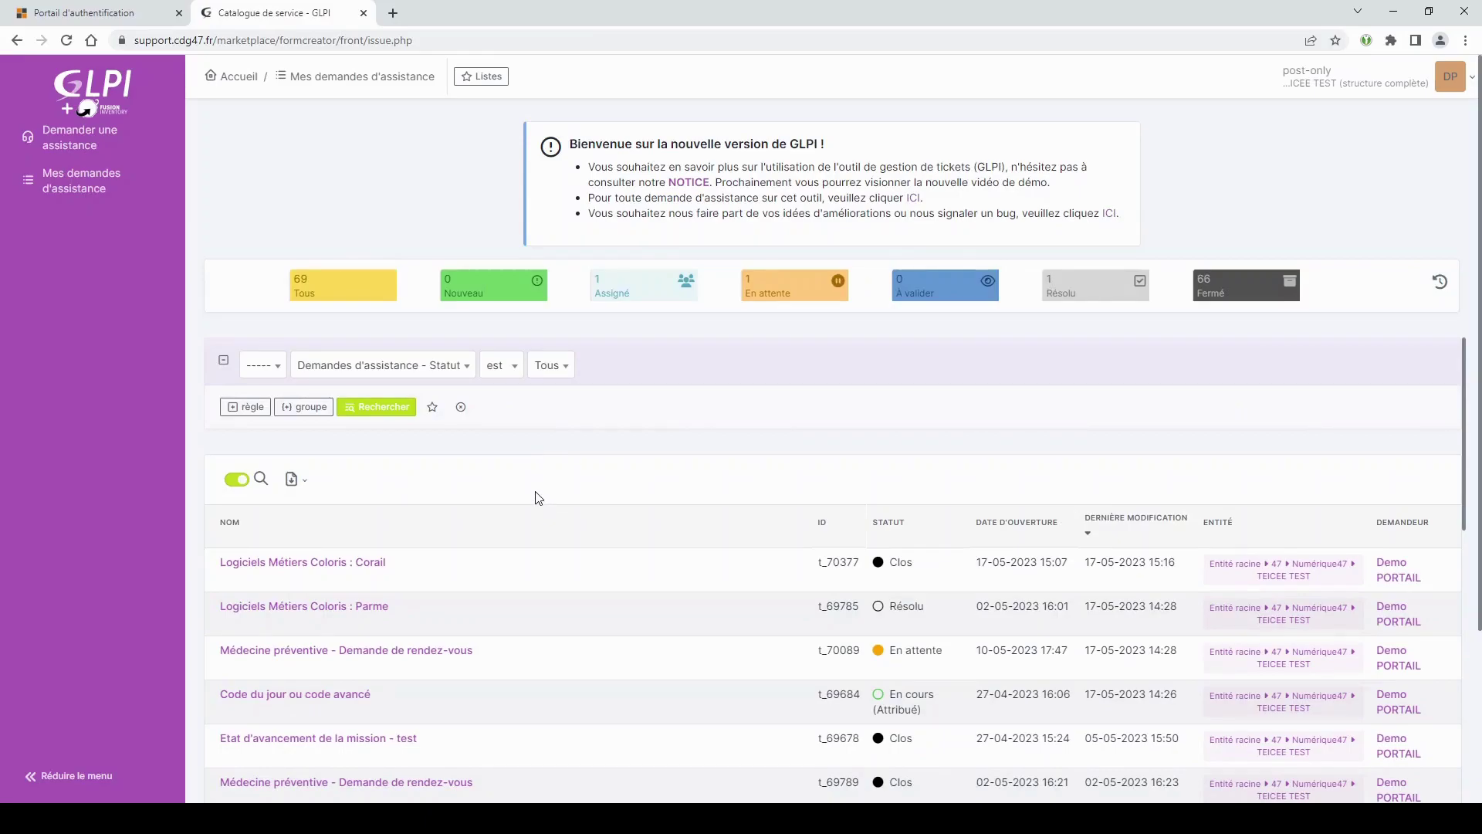
{"action": "left_click", "coordinate": [533, 376]}
{"action": "scroll", "coordinate": [560, 451], "scroll_direction": "up", "scroll_amount": 5}
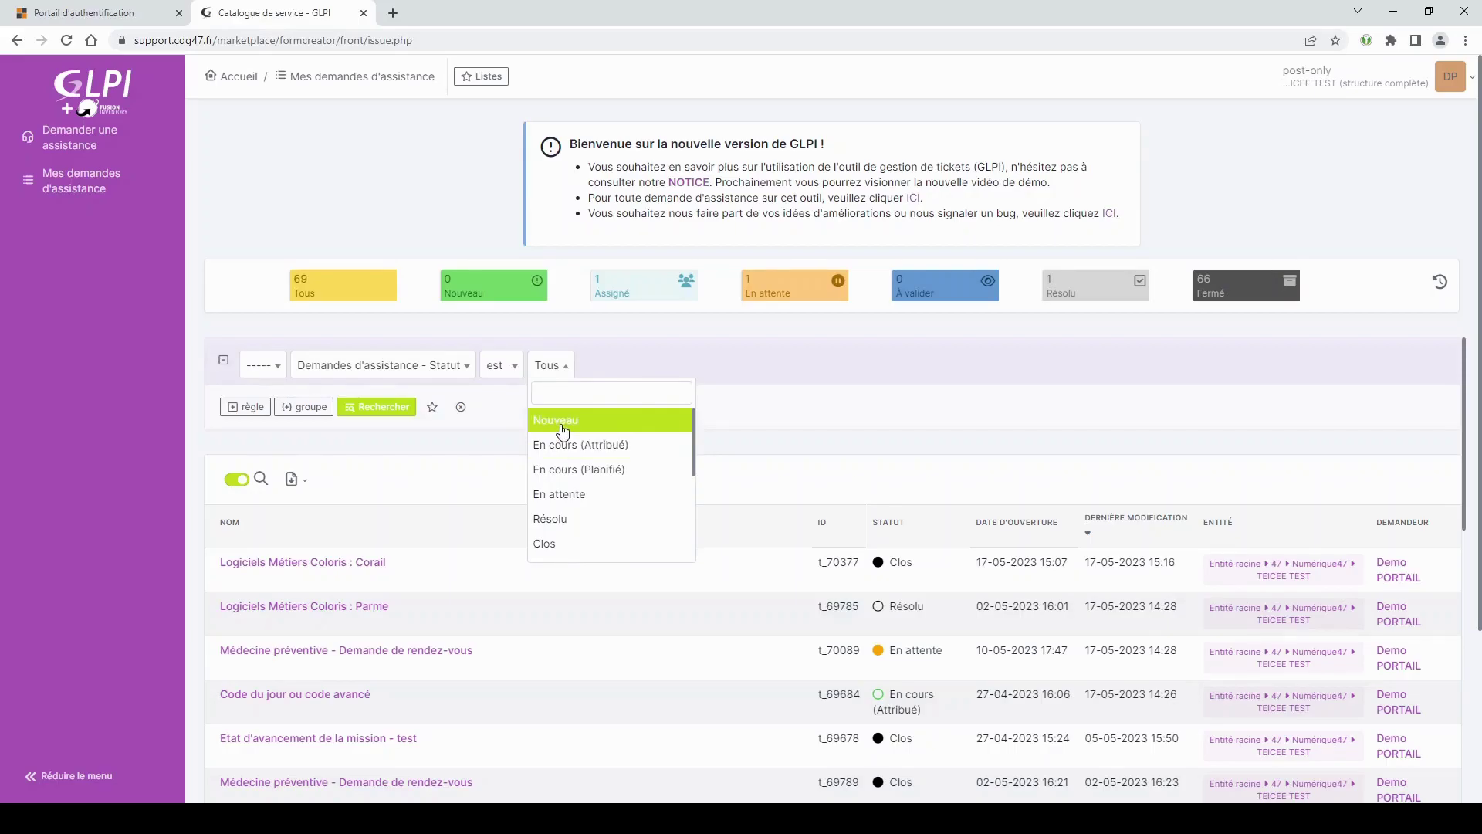
{"action": "left_click", "coordinate": [562, 430]}
{"action": "left_click", "coordinate": [386, 409]}
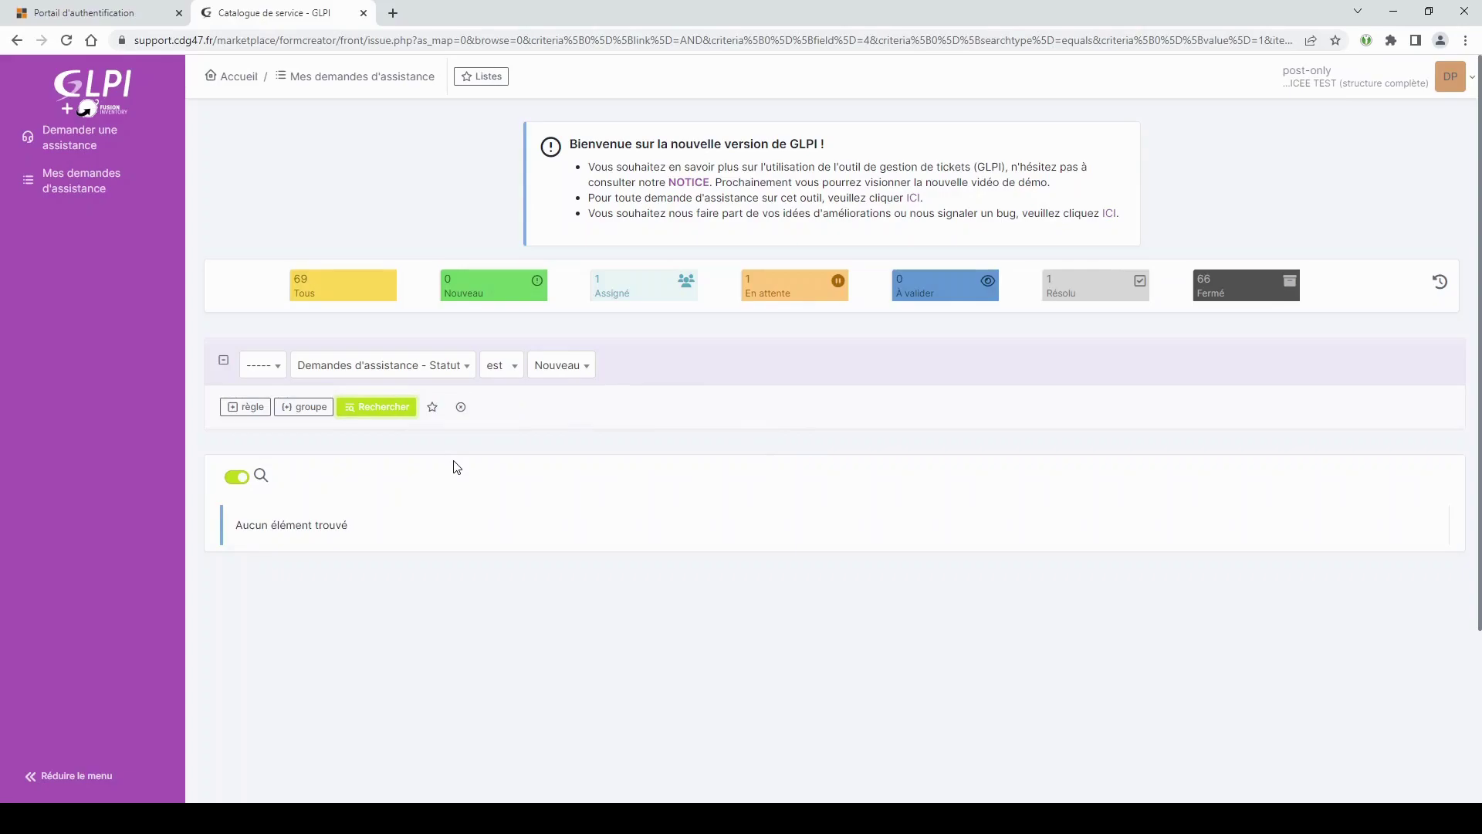
Set the status criterion back to "Non clos" and run the search on the requests again
{"action": "left_click", "coordinate": [553, 374]}
{"action": "scroll", "coordinate": [579, 462], "scroll_direction": "down", "scroll_amount": 2}
{"action": "scroll", "coordinate": [580, 463], "scroll_direction": "down", "scroll_amount": 3}
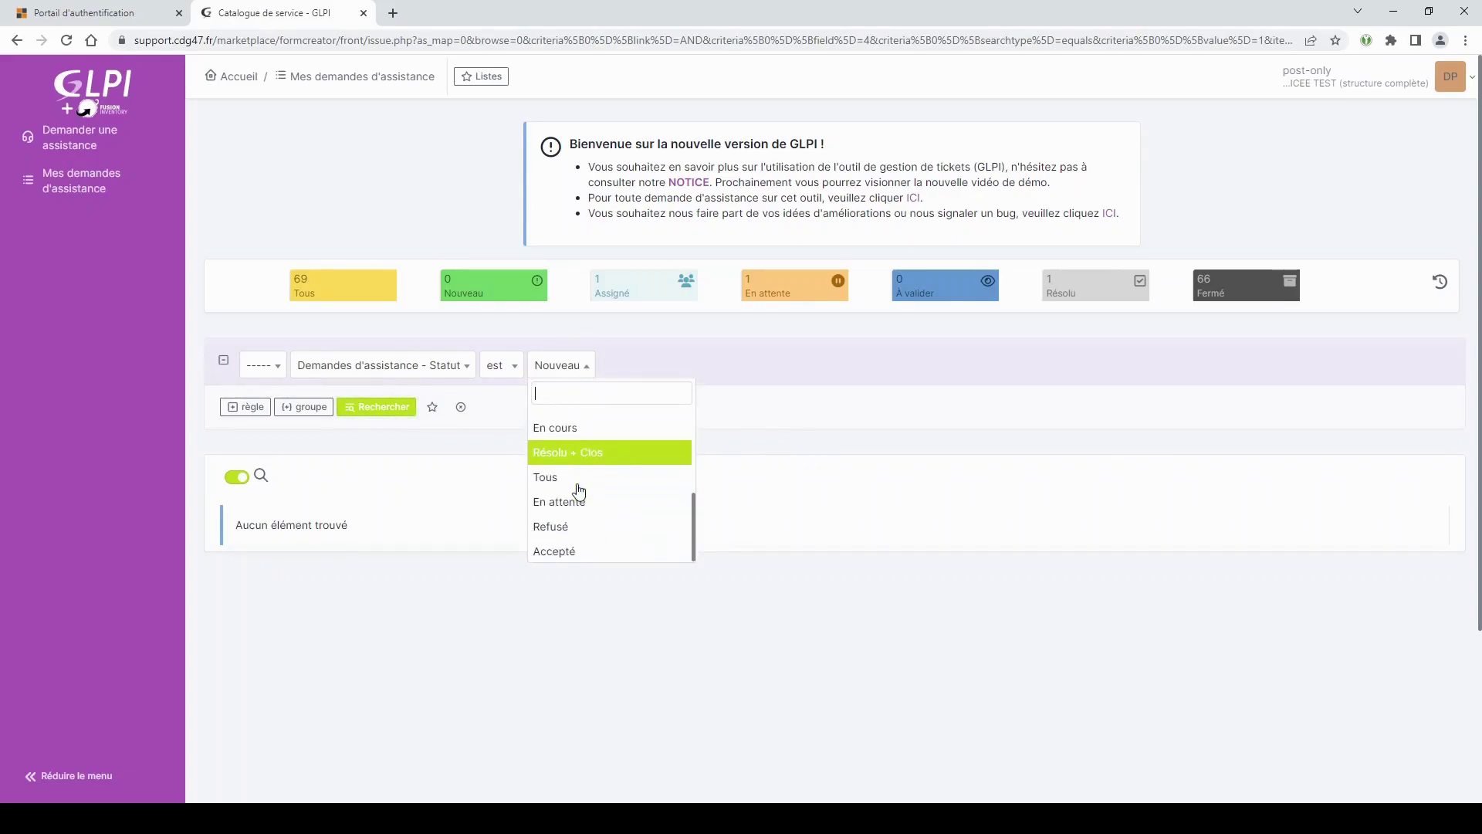
{"action": "scroll", "coordinate": [580, 491], "scroll_direction": "down", "scroll_amount": 3}
{"action": "left_click", "coordinate": [579, 552]}
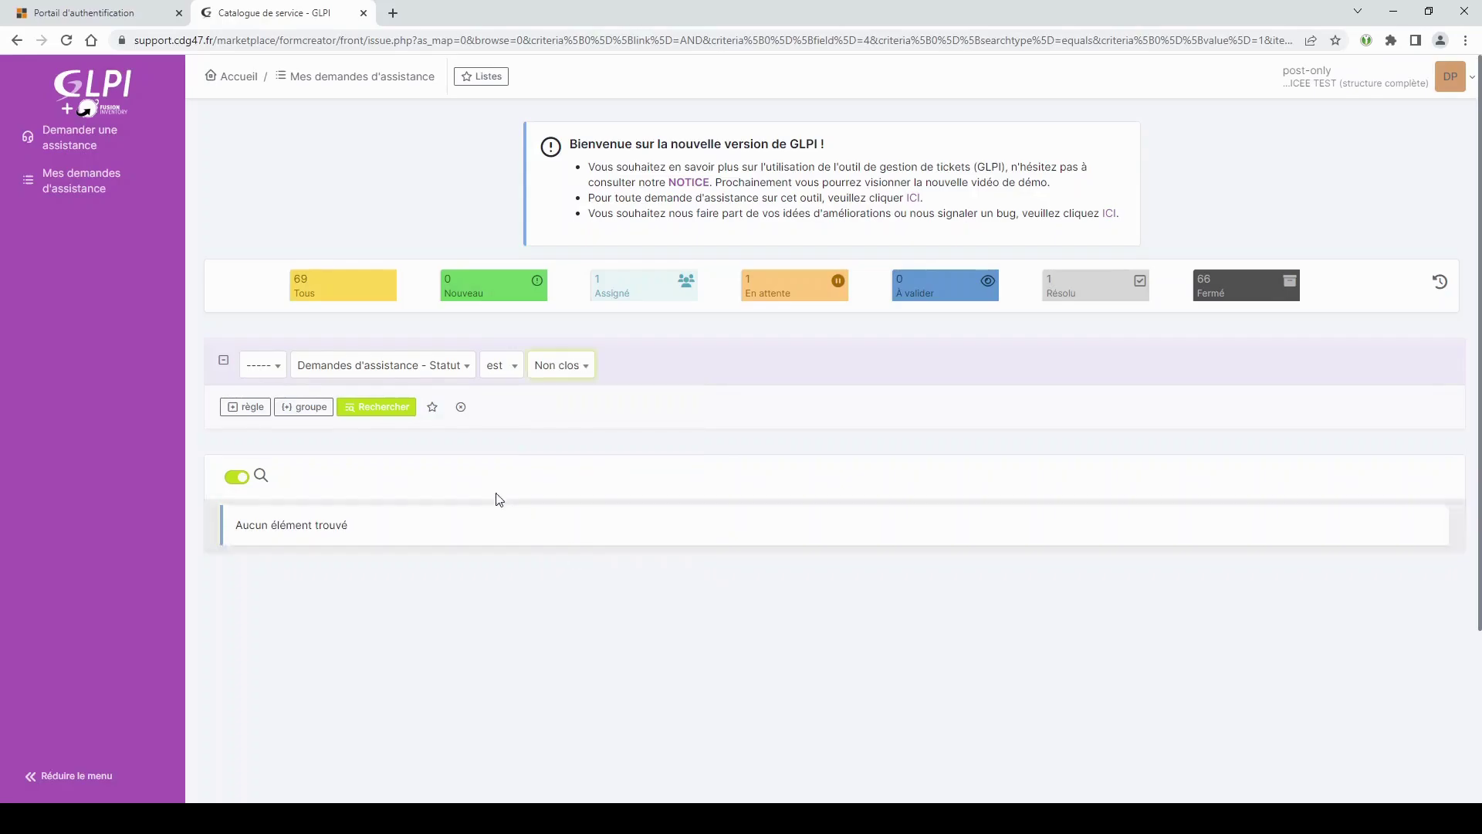
{"action": "left_click", "coordinate": [378, 416]}
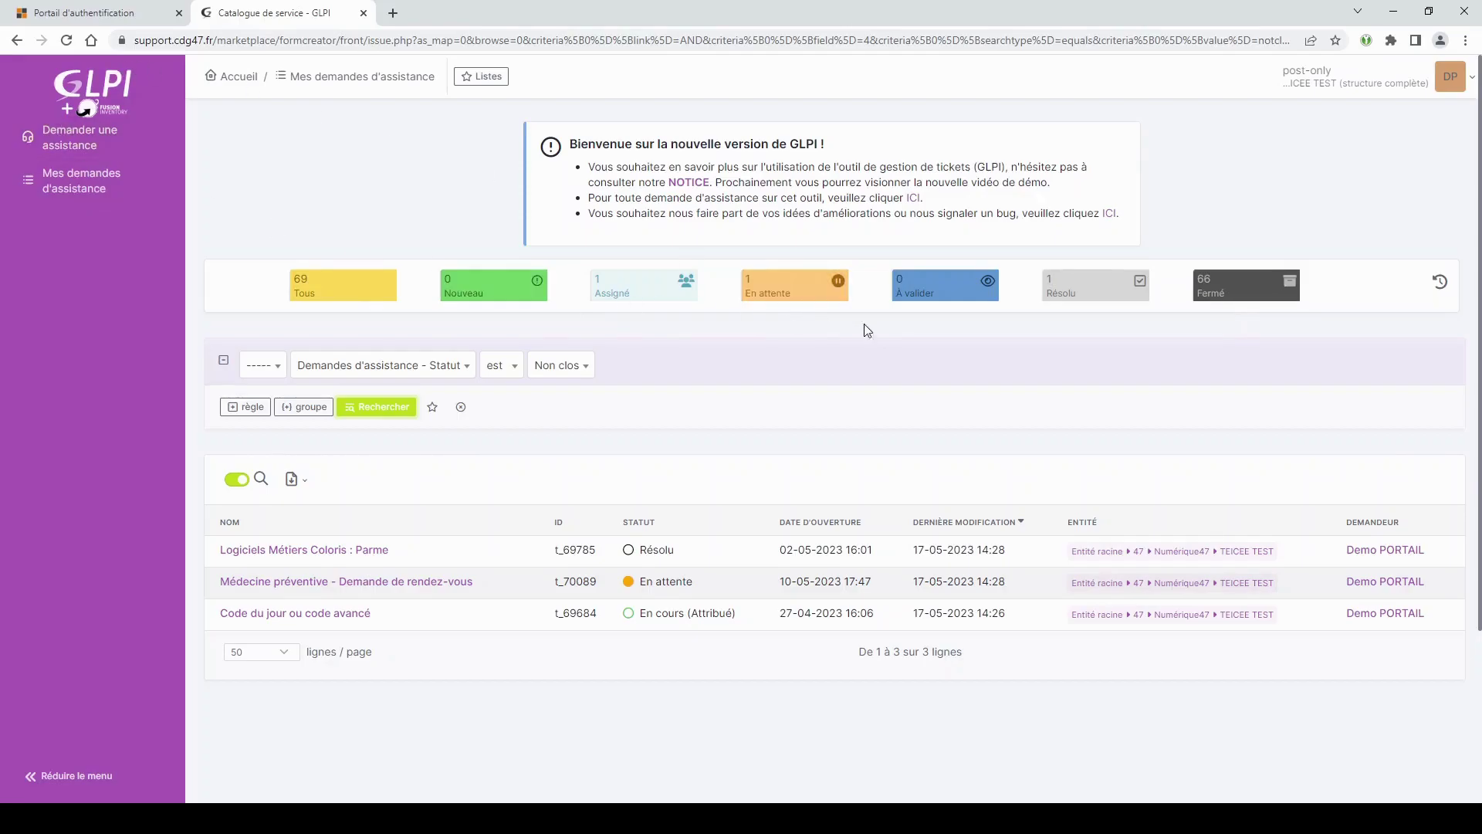
Open the "Demander une assistance" page
{"action": "scroll", "coordinate": [1036, 527], "scroll_direction": "down", "scroll_amount": 1}
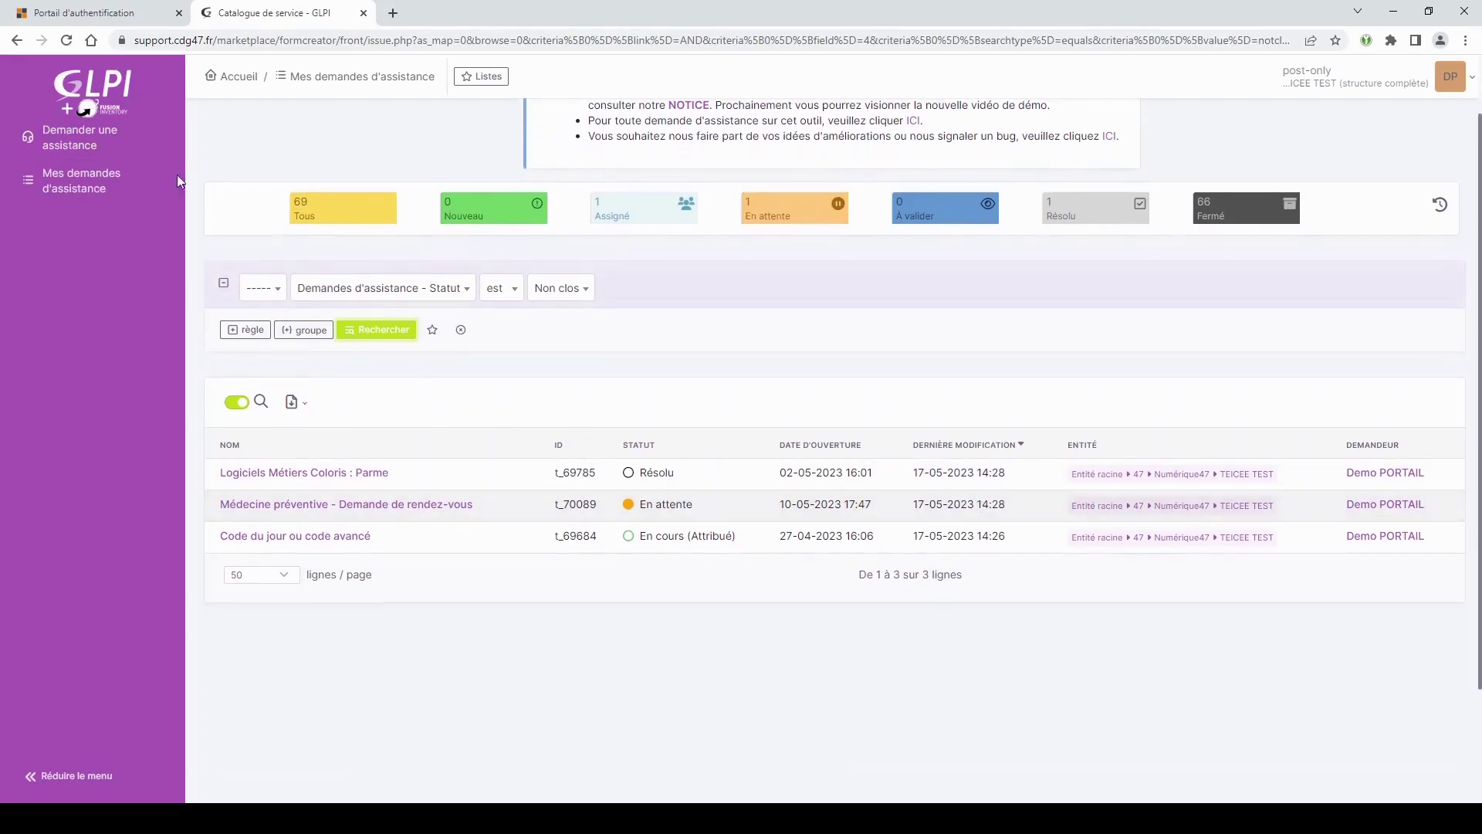
{"action": "left_click", "coordinate": [104, 139]}
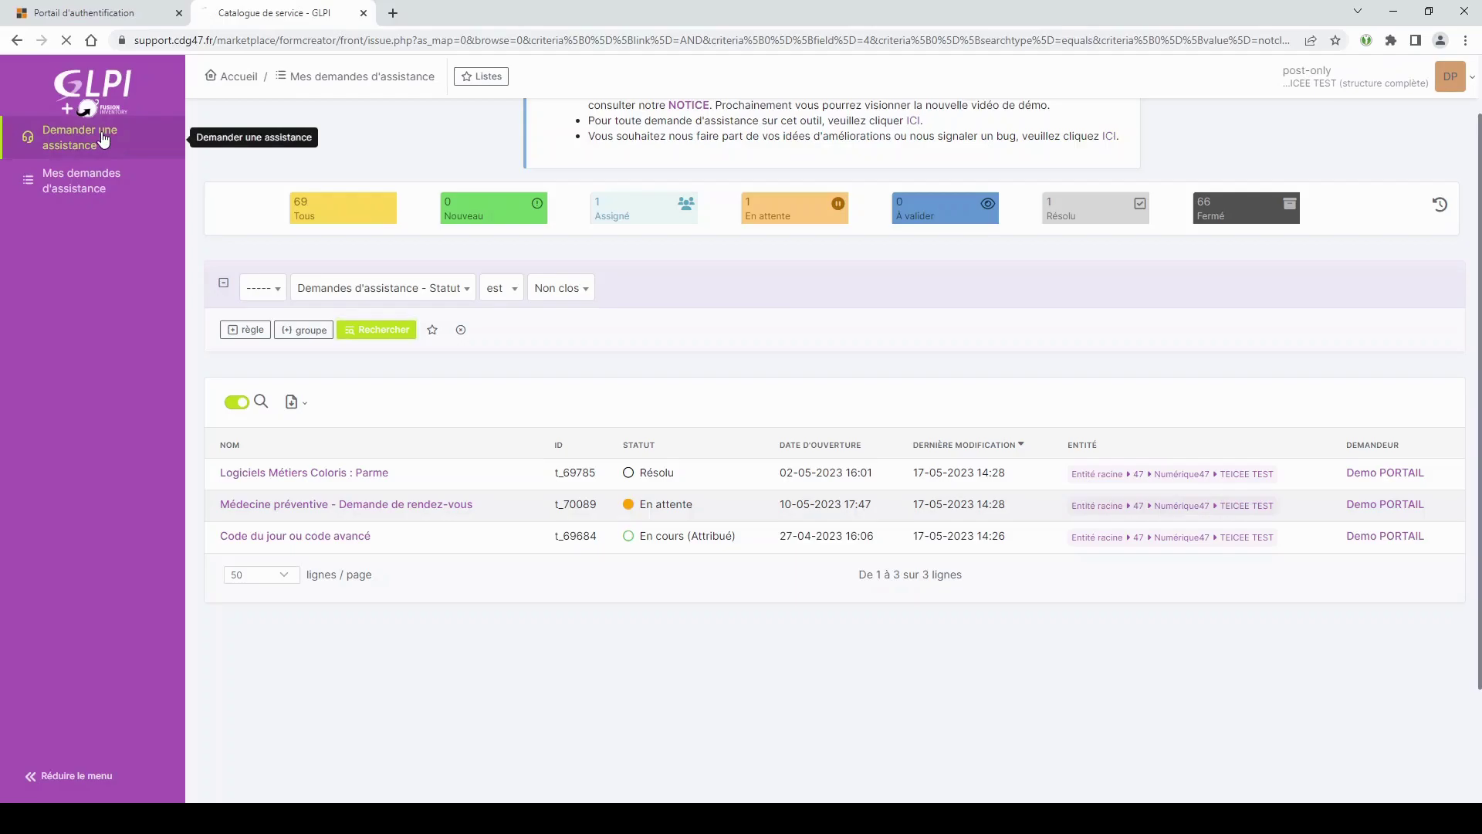